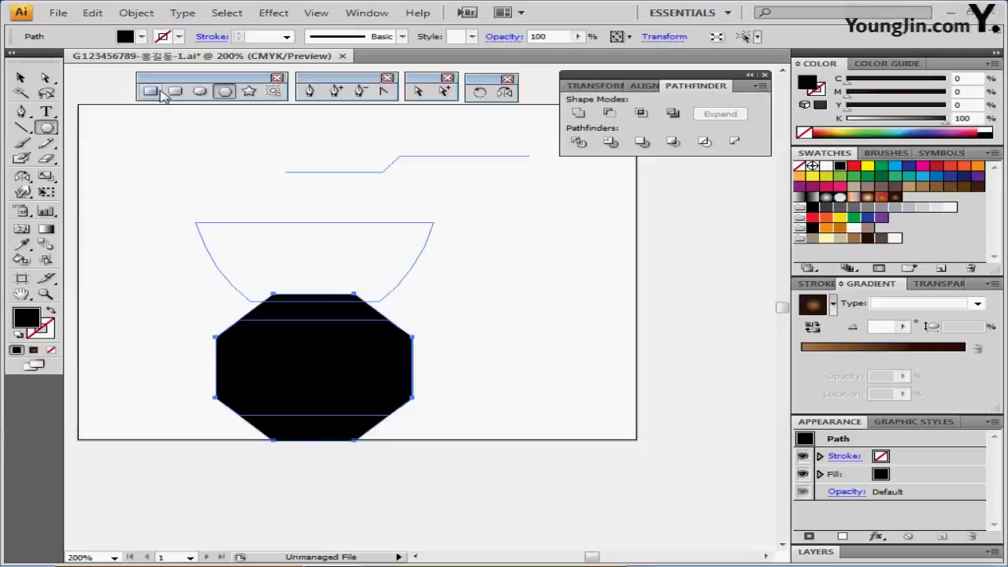
# Draw a wide rectangle across the middle of the black octagon and intersect the two shapes to cut off the octagon's upper and lower ends
pyautogui.click(157, 92)
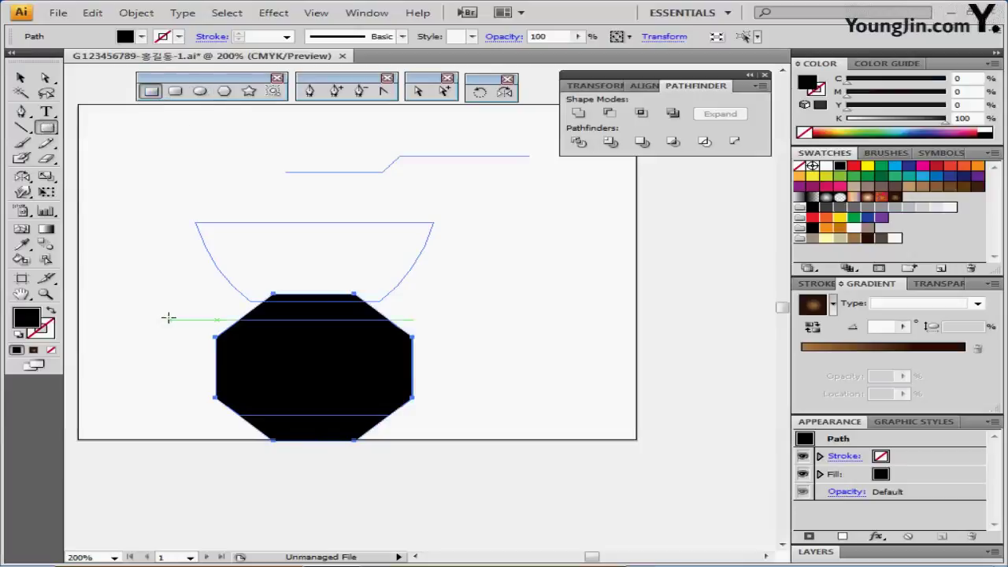
pyautogui.moveTo(168, 320); pyautogui.dragTo(470, 414)
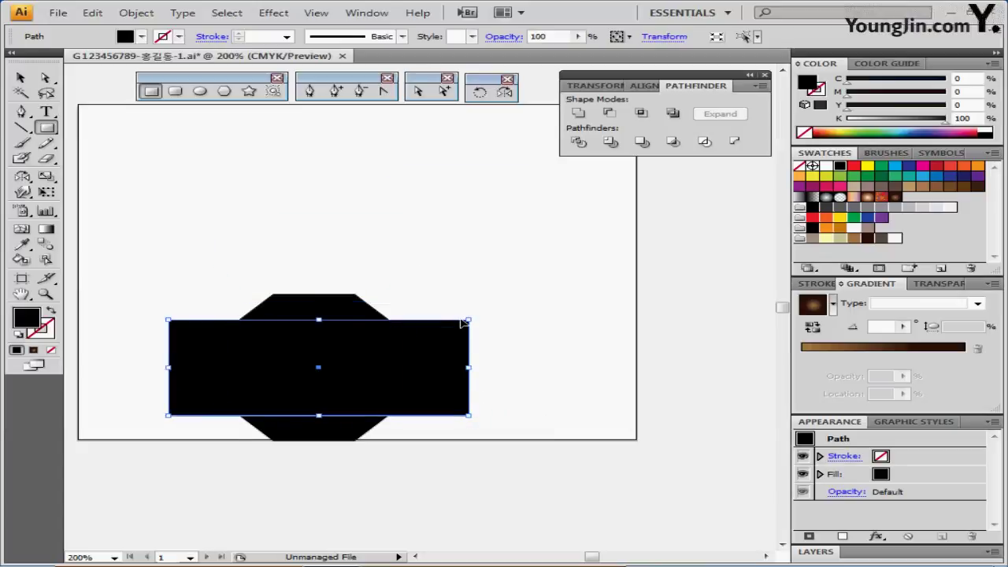
pyautogui.hotkey('ctrl', 'a')
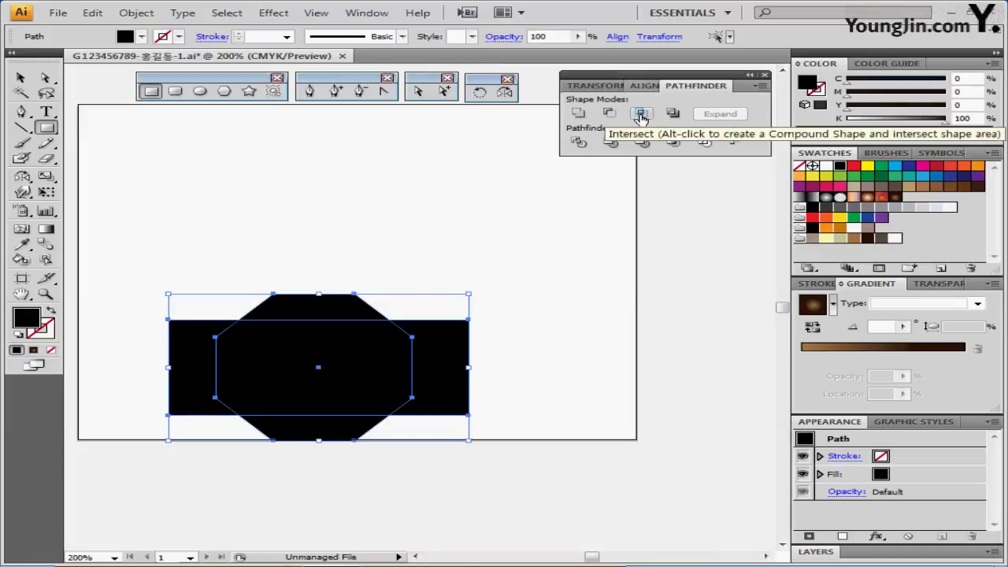
pyautogui.click(641, 115)
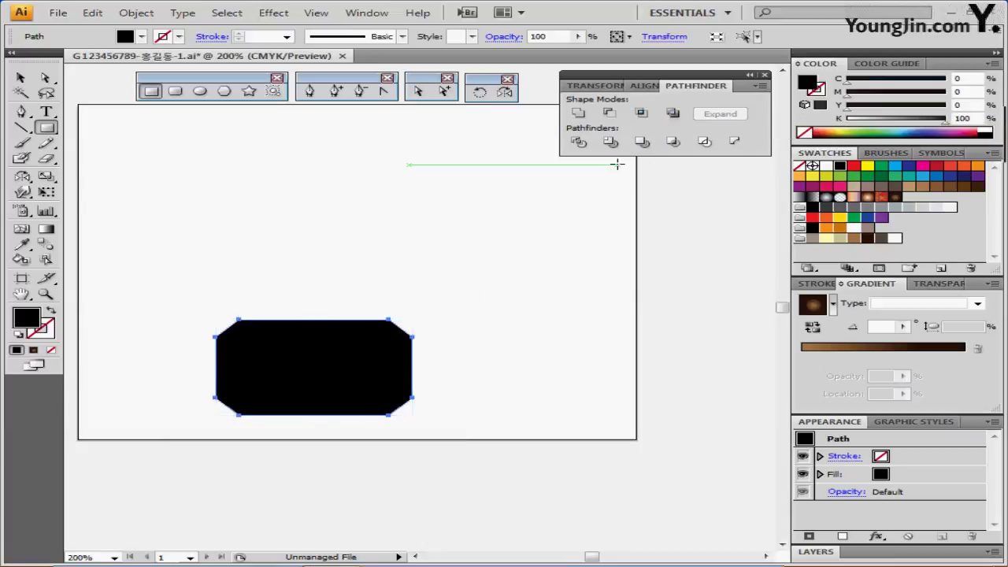
# Offset the trimmed octagon's path by -1 mm and fill the inner copy with orange (M 50, Y 100)
pyautogui.click(143, 18)
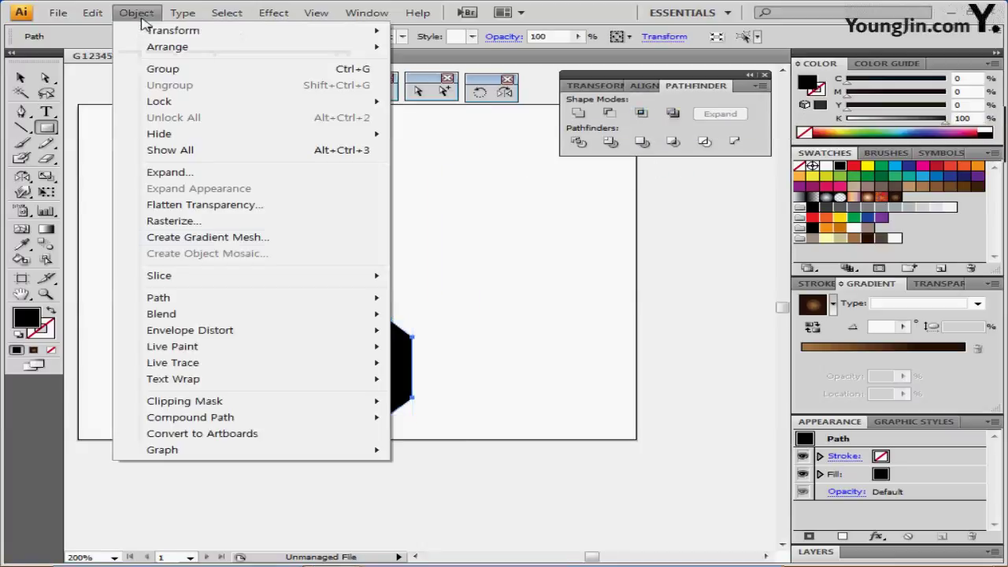
pyautogui.moveTo(229, 305)
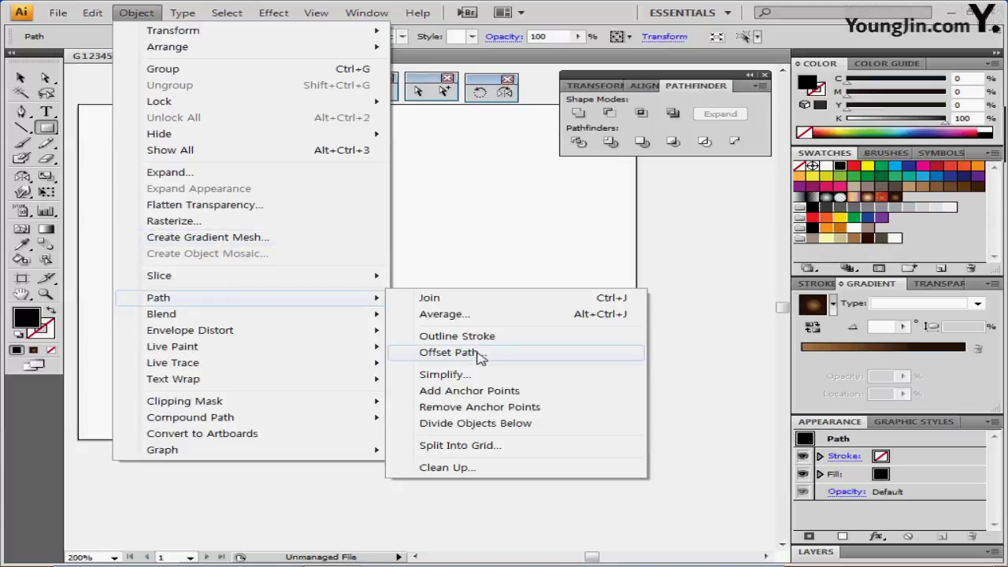
pyautogui.click(480, 354)
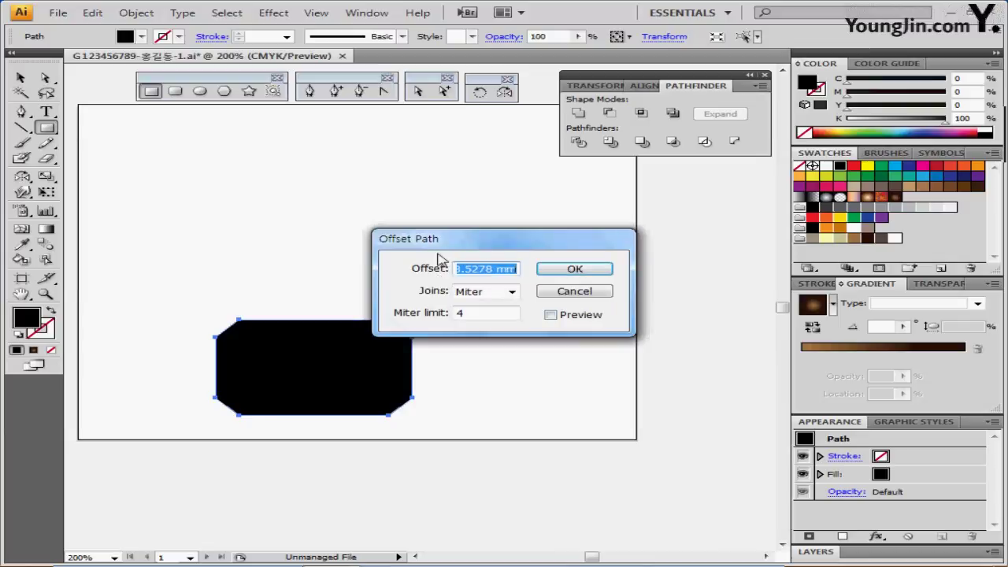
pyautogui.write('-1')
pyautogui.press('Return')
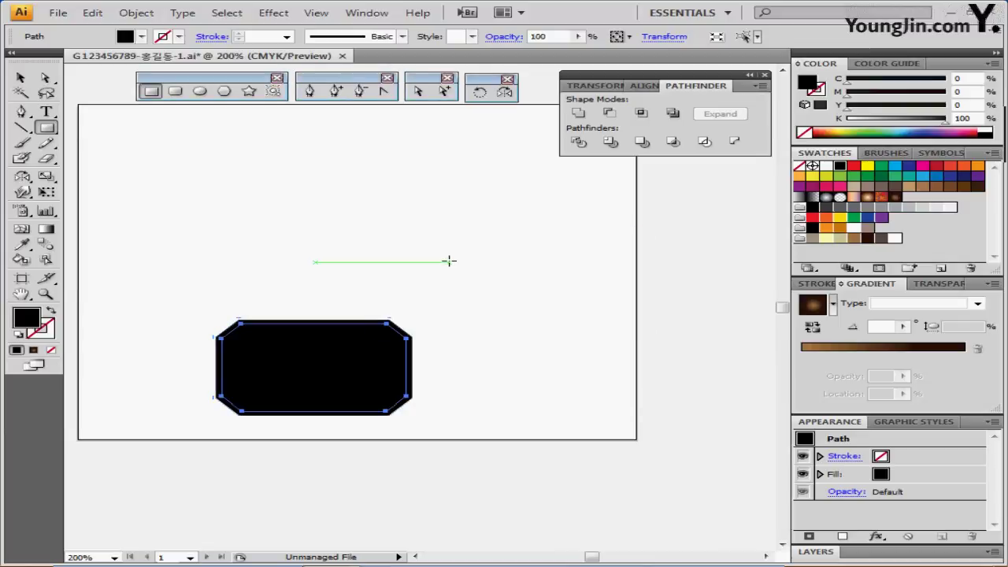
pyautogui.click(825, 228)
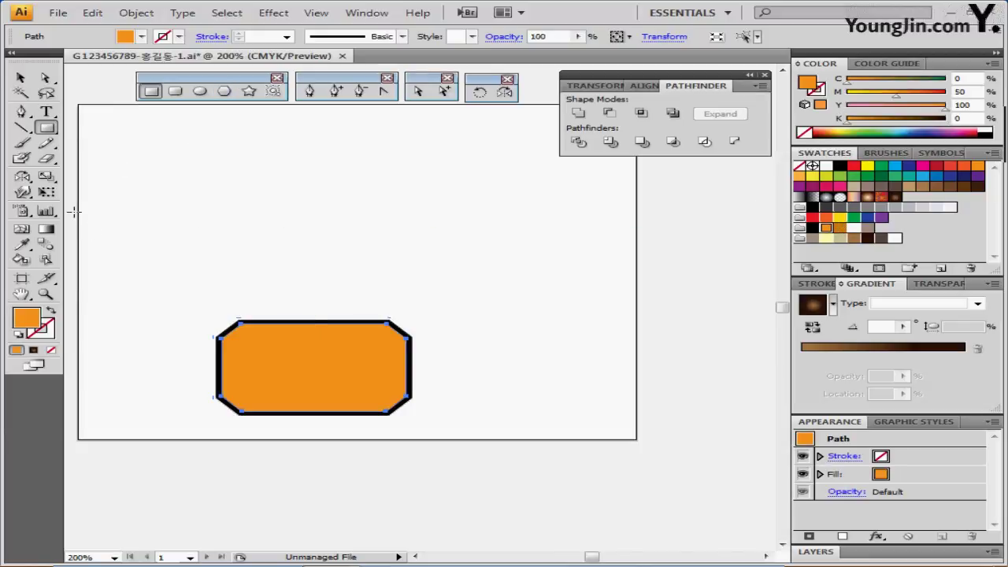
# Offset the orange shape's path by -0.5 mm and fill the new inner shape with white
pyautogui.click(136, 13)
pyautogui.moveTo(197, 304)
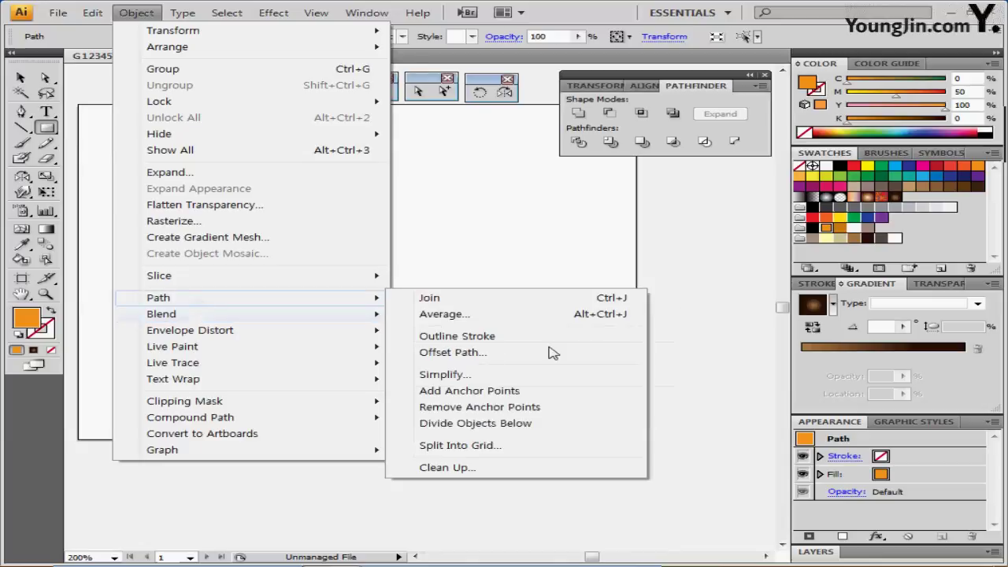
pyautogui.click(503, 348)
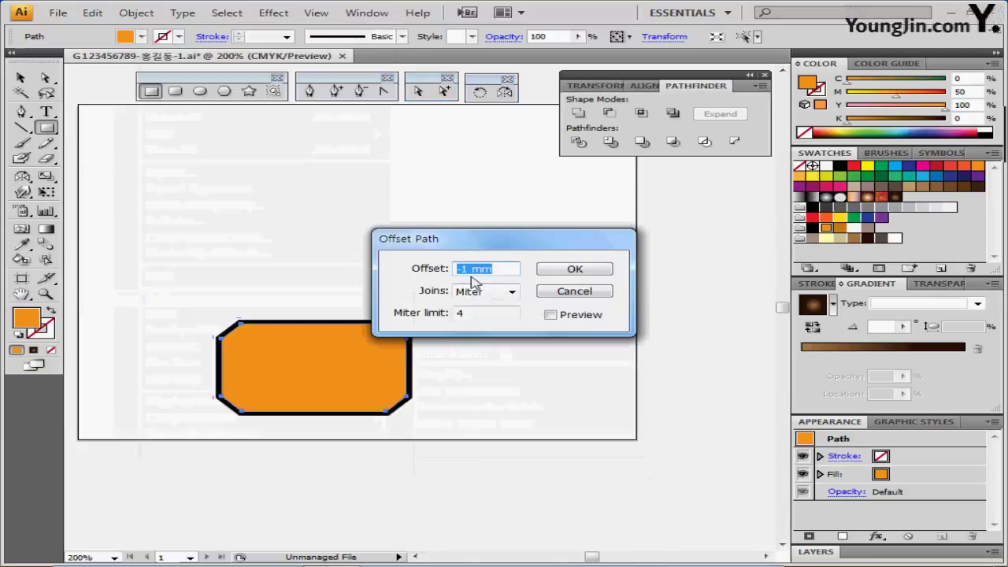
pyautogui.click(467, 268)
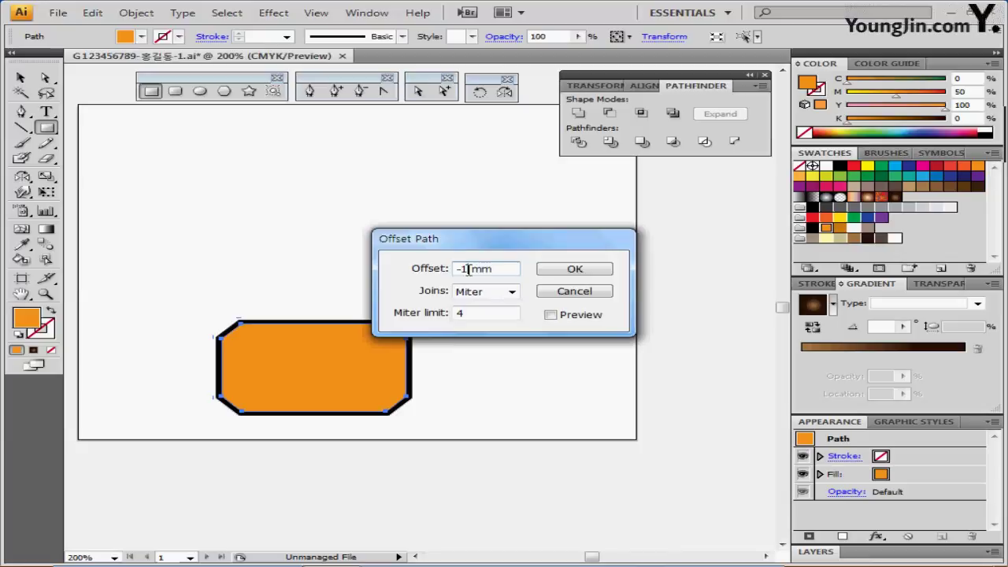
pyautogui.moveTo(467, 269); pyautogui.dragTo(462, 267)
pyautogui.write('0.5')
pyautogui.click(559, 271)
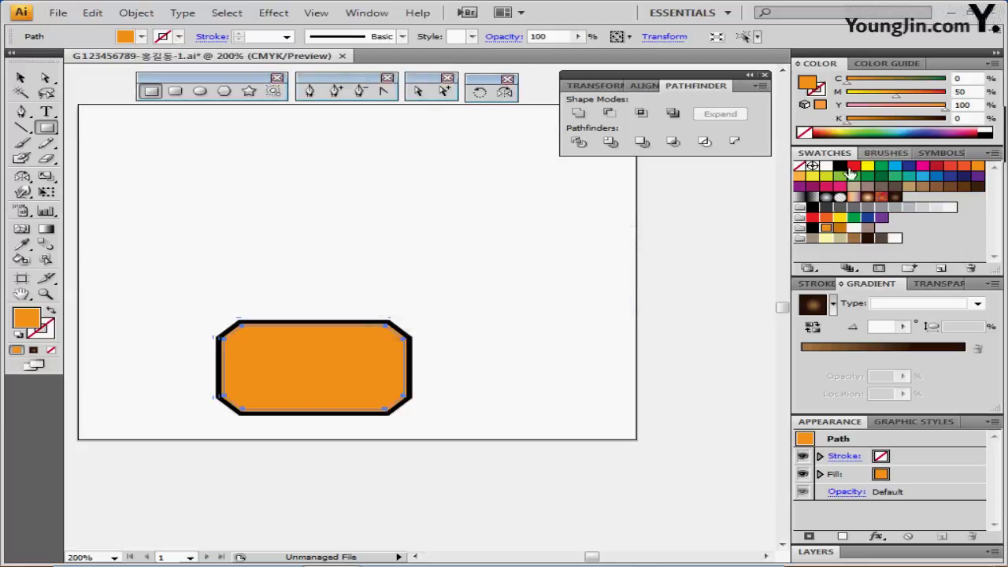
pyautogui.click(825, 167)
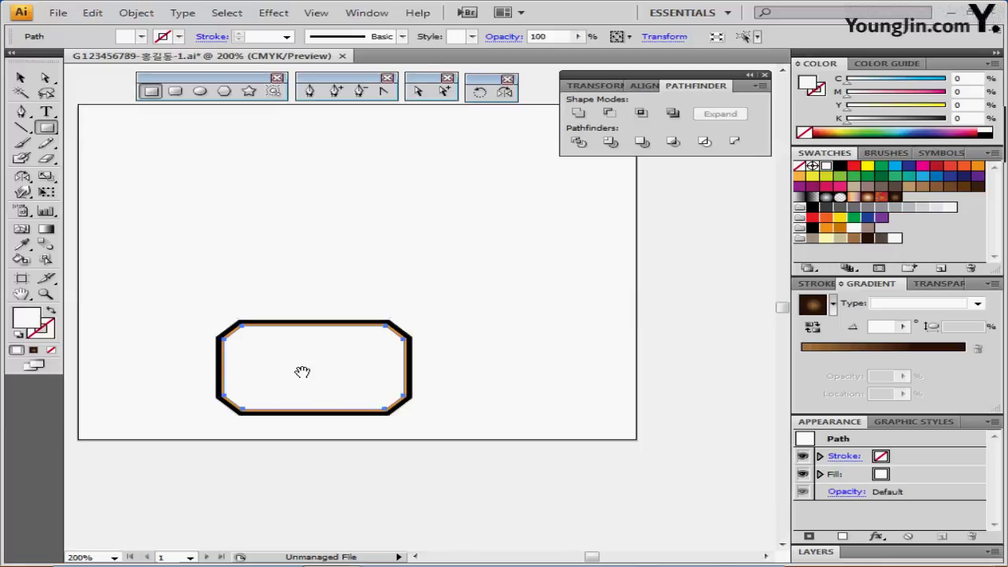
# Draw a rectangle about 41 by 13.5 mm across the middle of the white shape and subtract it with Minus Front
pyautogui.scroll(3, 302, 371)
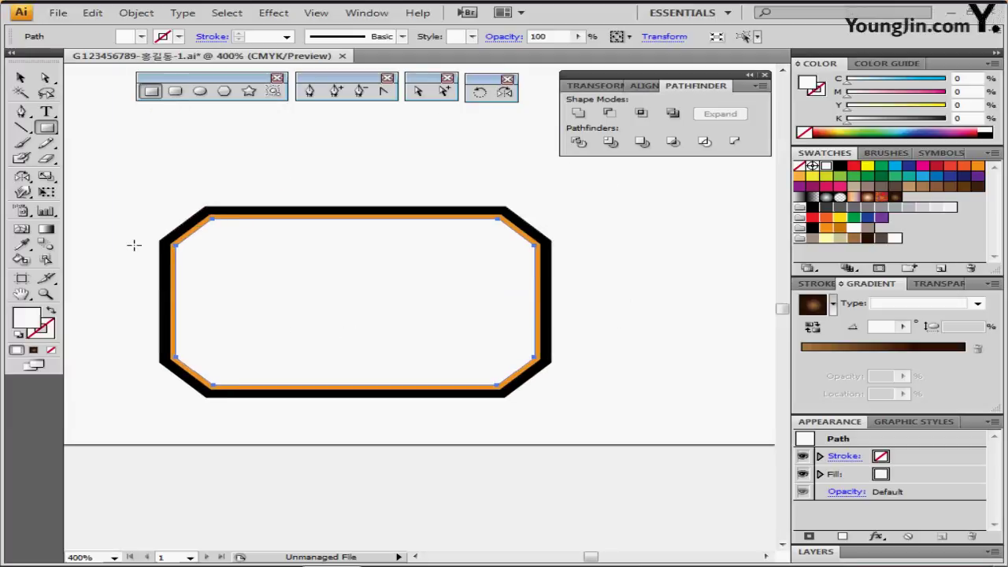
pyautogui.moveTo(136, 245); pyautogui.dragTo(595, 357)
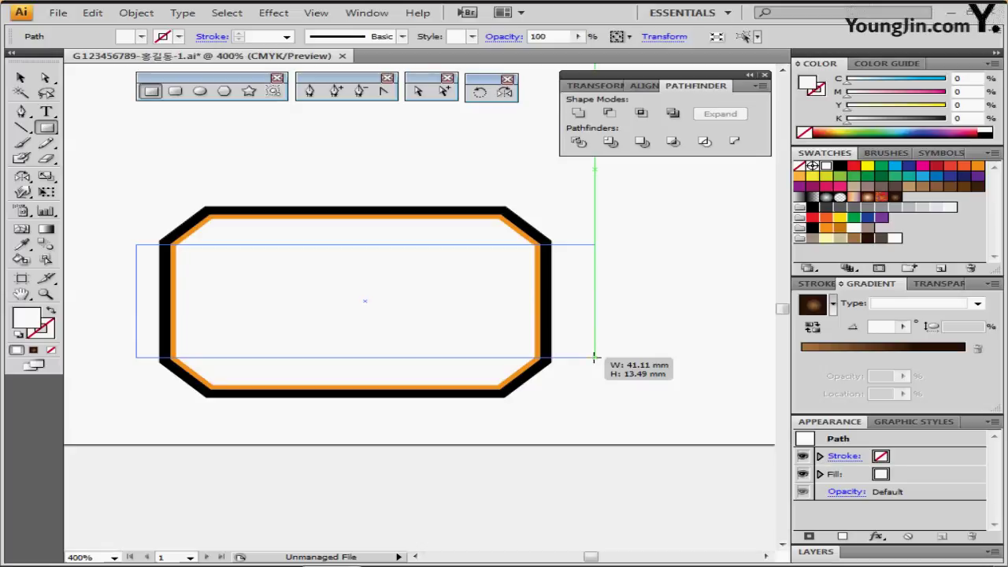
pyautogui.moveTo(595, 357); pyautogui.dragTo(595, 357)
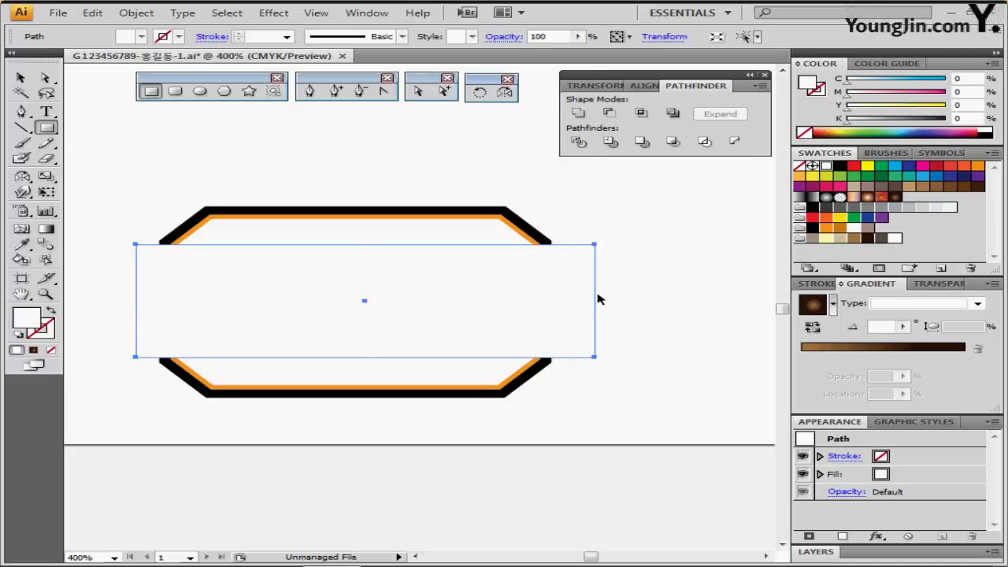
pyautogui.keyDown('ctrl'); pyautogui.keyDown('shift'); pyautogui.click(367, 234); pyautogui.keyUp('shift'); pyautogui.keyUp('ctrl')
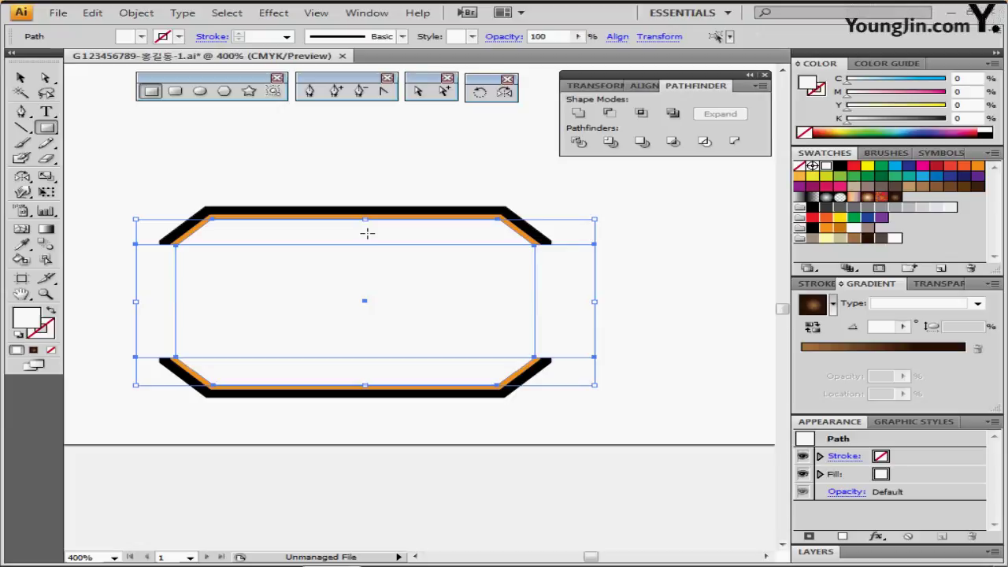
pyautogui.click(612, 116)
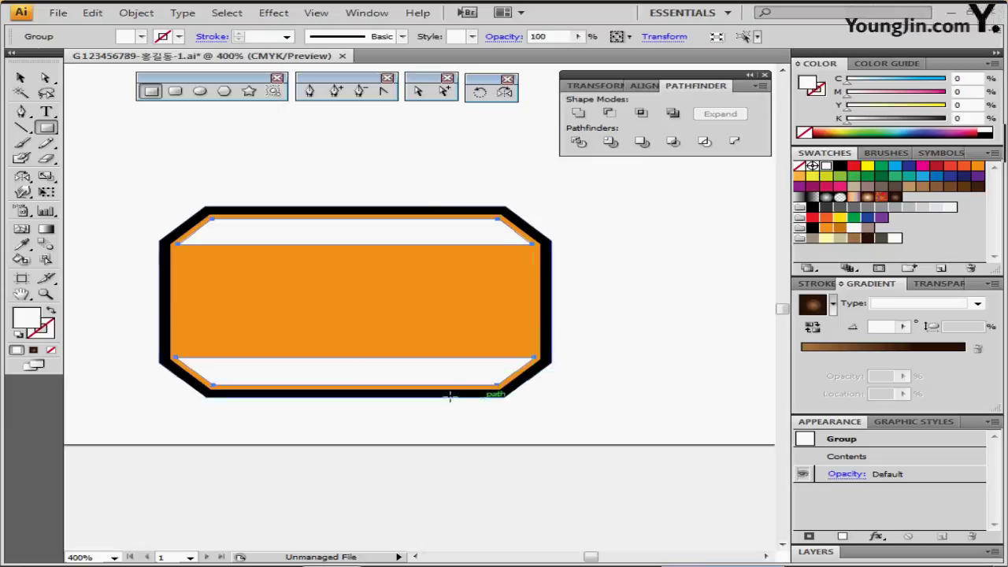
# Isolate the lower white strip within its group and fill it with dark orange (M 50, Y 100, K 20)
pyautogui.click(406, 378)
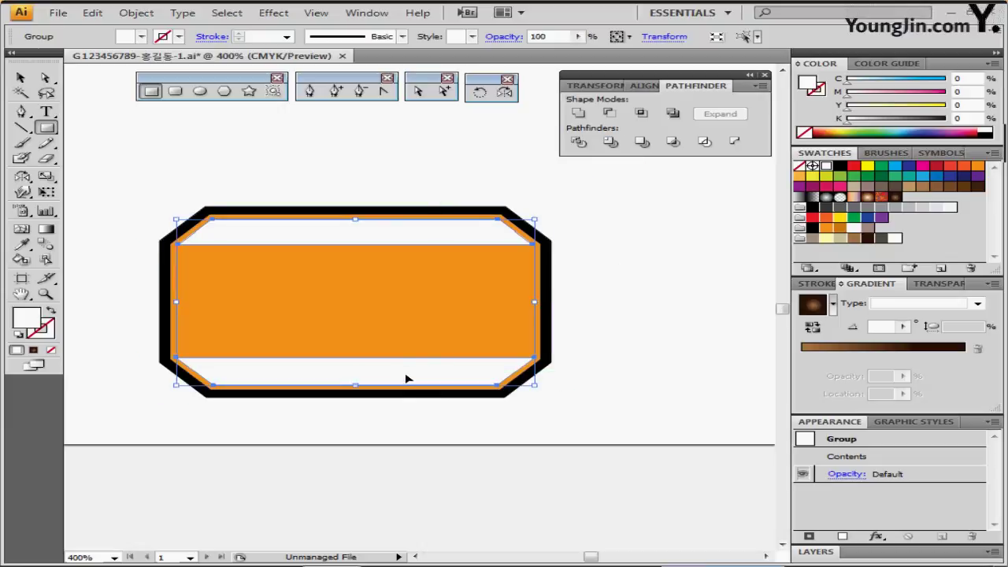
pyautogui.doubleClick(406, 378)
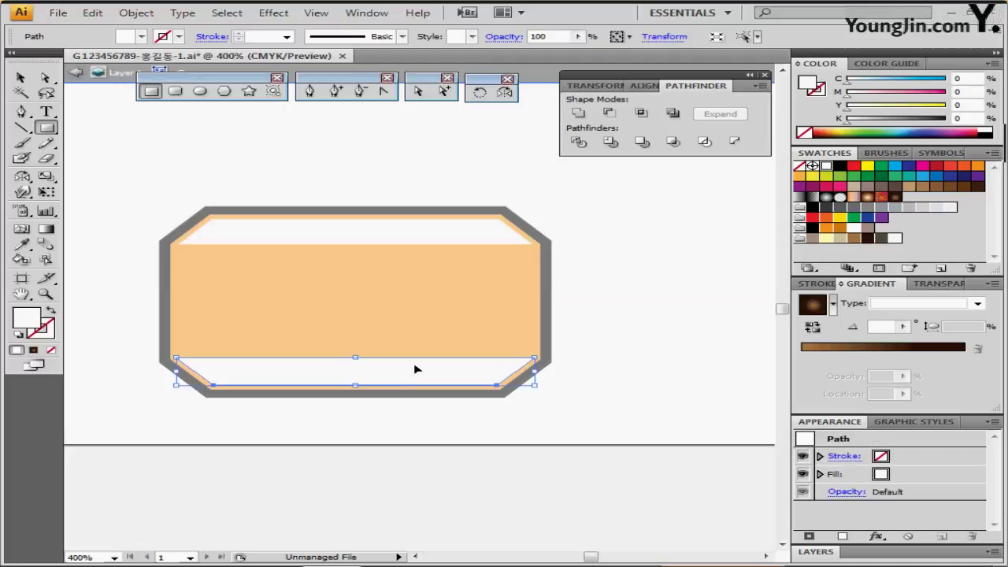
pyautogui.hotkey('ctrl', 'shift', 'b')
pyautogui.click(840, 228)
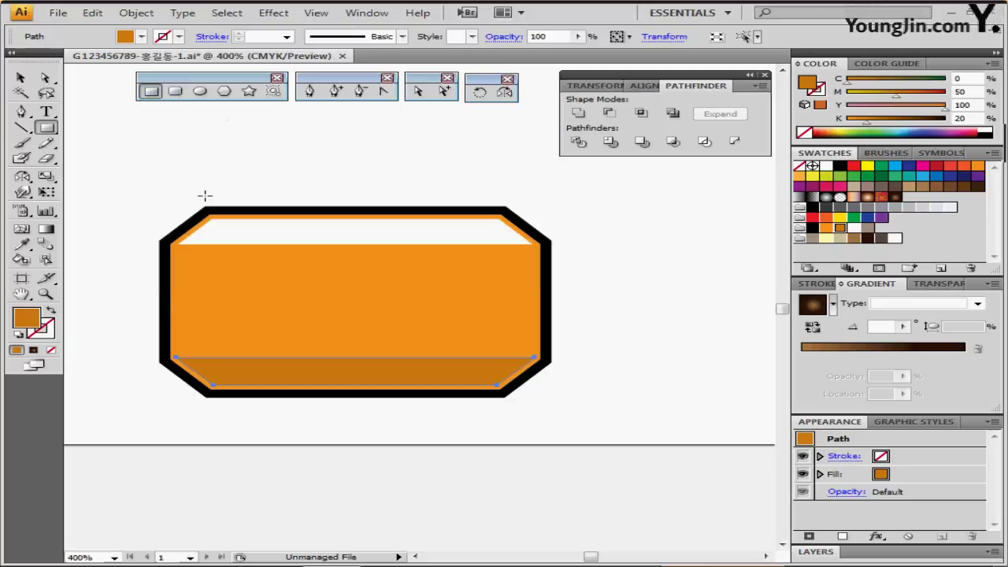
# Draw a rectangle extending above and below the octagon's flat edges, fill it with black and send it to the back
pyautogui.moveTo(206, 196)
pyautogui.mouseDown()
pyautogui.moveTo(416, 325)
pyautogui.moveTo(475, 406)
pyautogui.moveTo(499, 407)
pyautogui.moveTo(503, 419)
pyautogui.mouseUp()
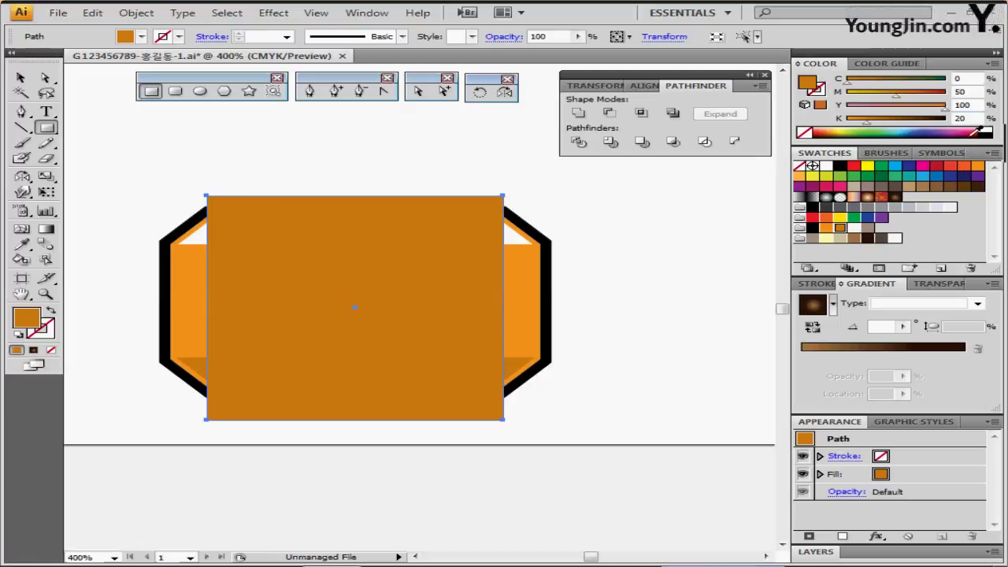
pyautogui.click(986, 128)
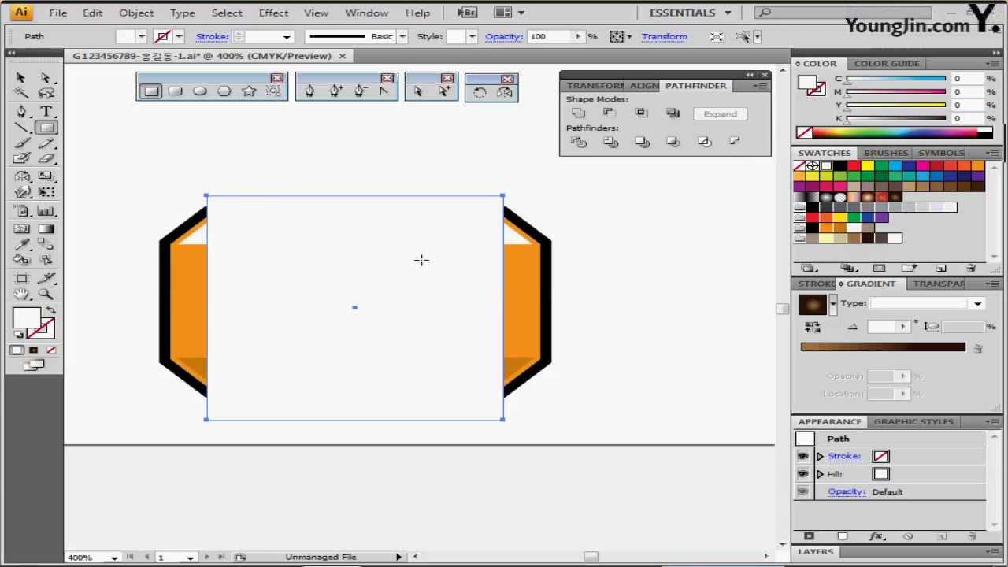
pyautogui.click(987, 135)
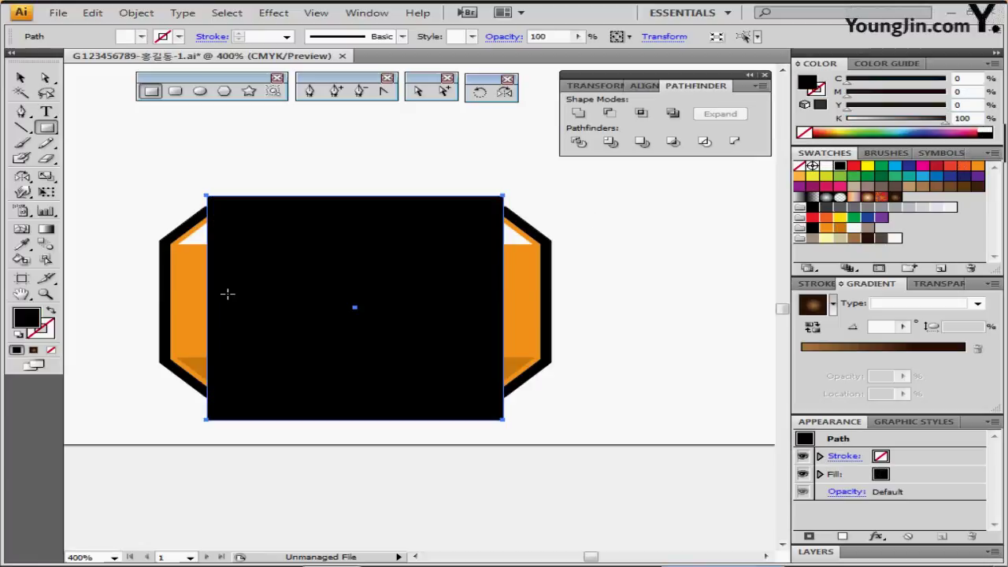
pyautogui.rightClick(302, 263)
pyautogui.moveTo(491, 454)
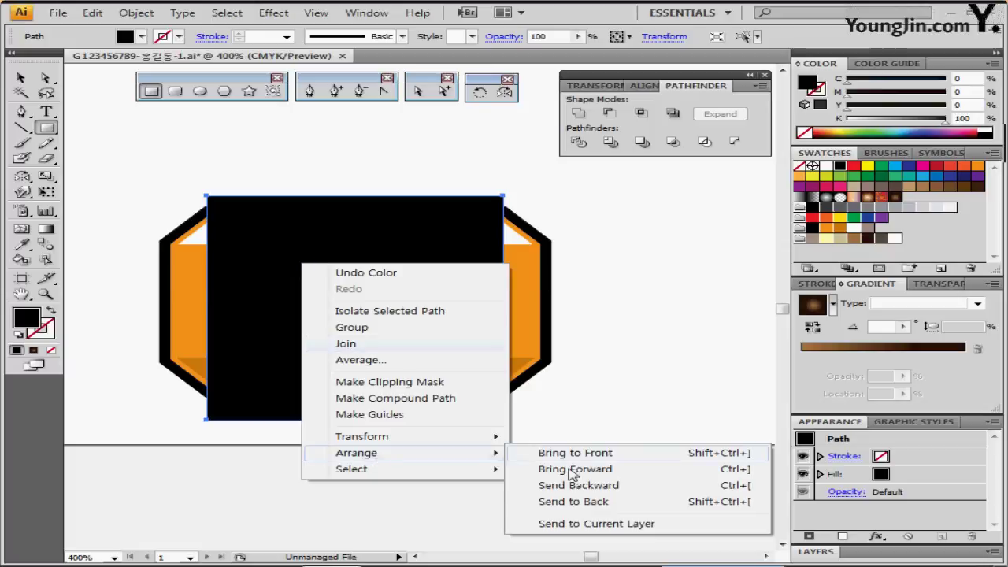
pyautogui.click(579, 502)
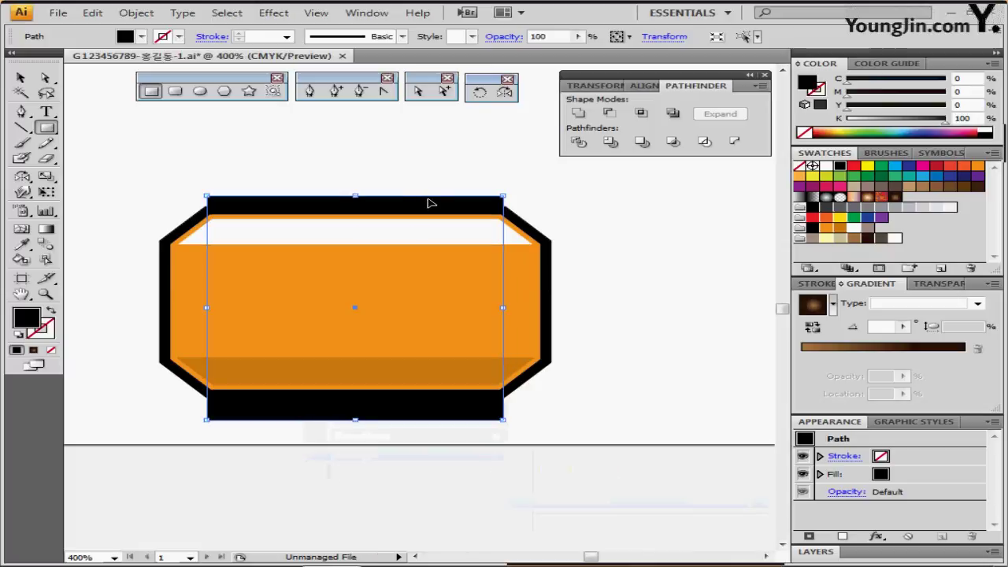
# Nudge the black rectangle slightly upward to balance its overhang above and below the octagon, and clear the selection
pyautogui.press('Up')
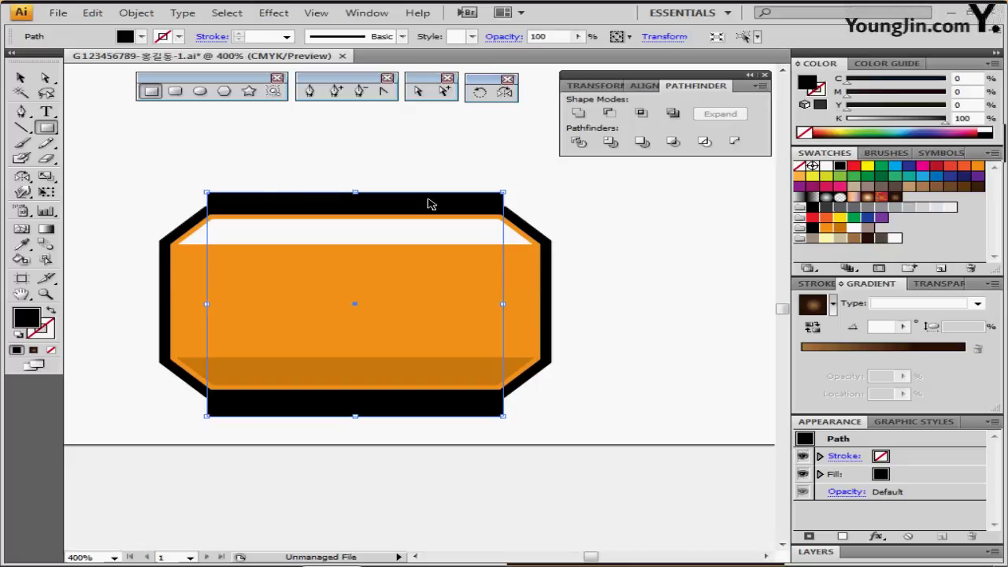
pyautogui.press('Down')
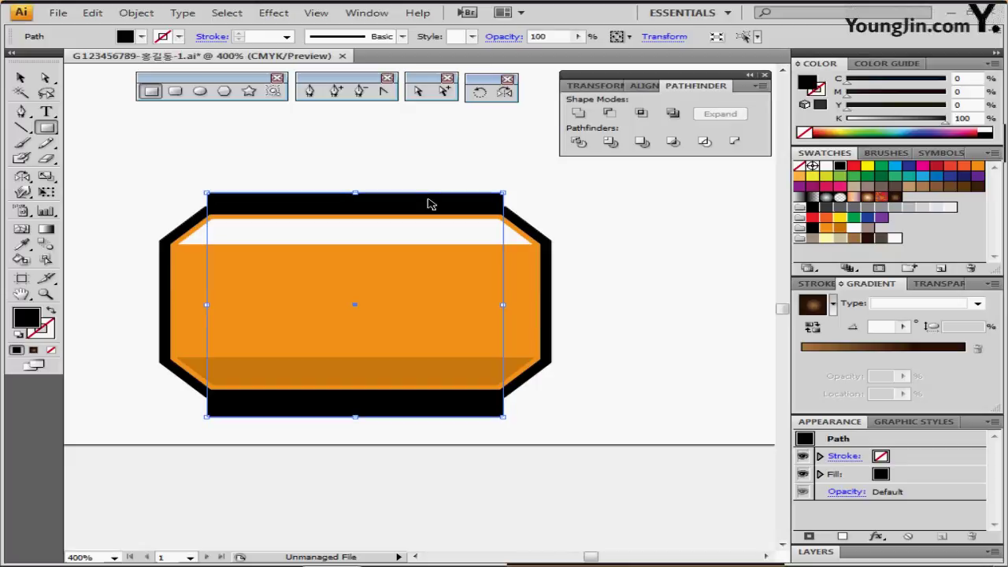
pyautogui.press('Up')
pyautogui.press('Up')
pyautogui.press('Up')
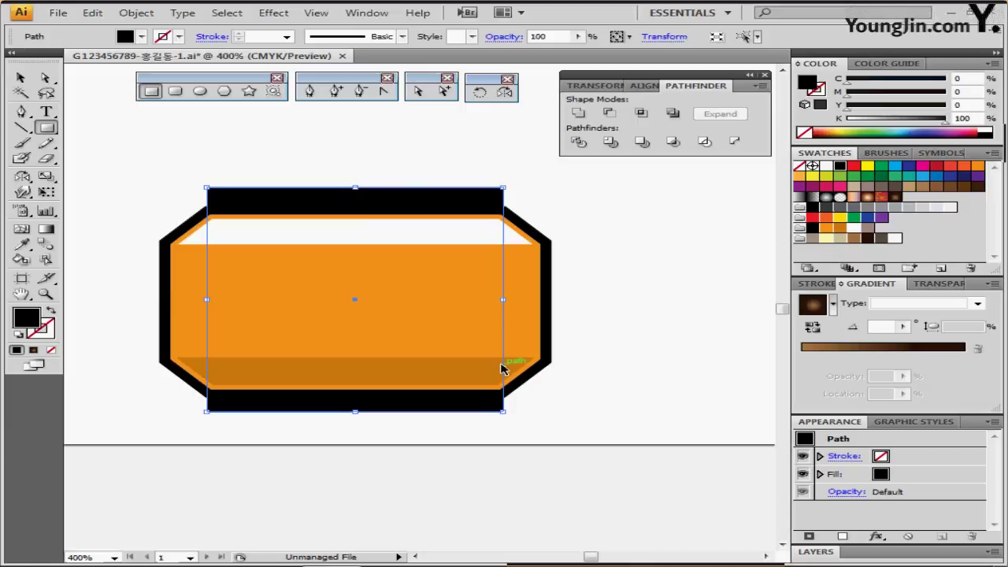
pyautogui.press('Down')
pyautogui.press('Down')
pyautogui.hotkey('ctrl', 'shift', 'a')
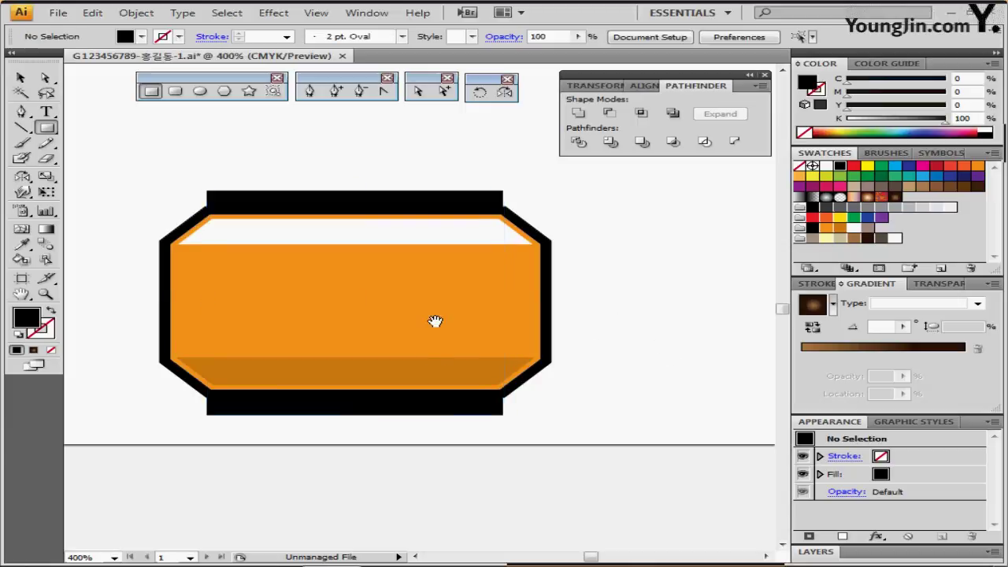
# Draw a black ellipse 20 mm wide and 10 mm high, centred in the orange octagon
pyautogui.moveTo(386, 286); pyautogui.dragTo(404, 291)
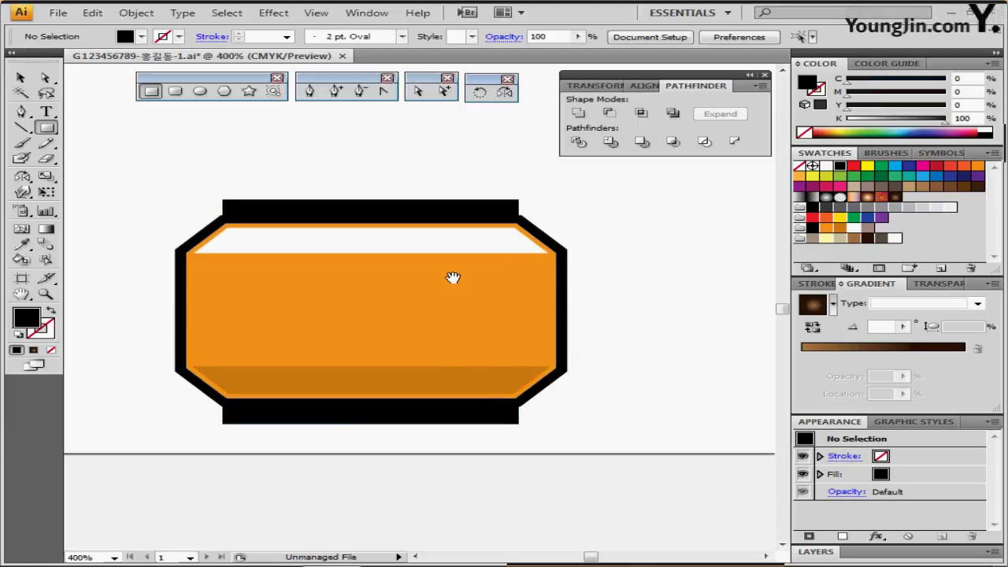
pyautogui.click(200, 91)
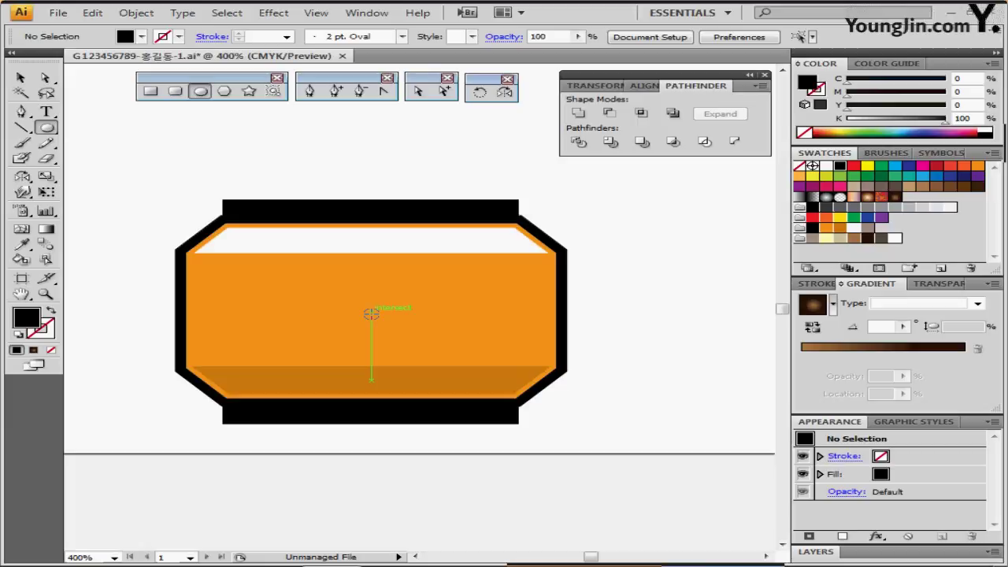
pyautogui.click(371, 313)
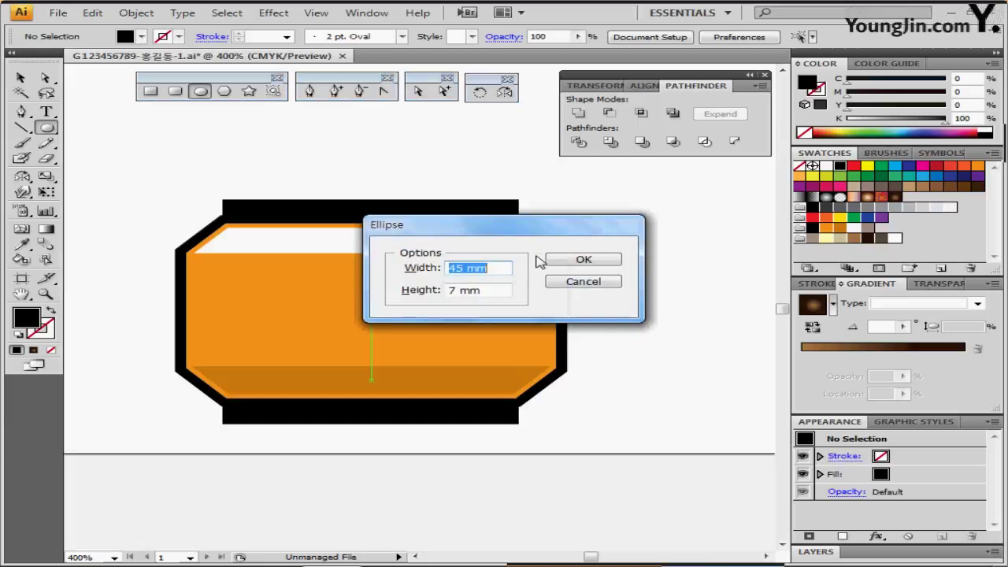
pyautogui.write('20')
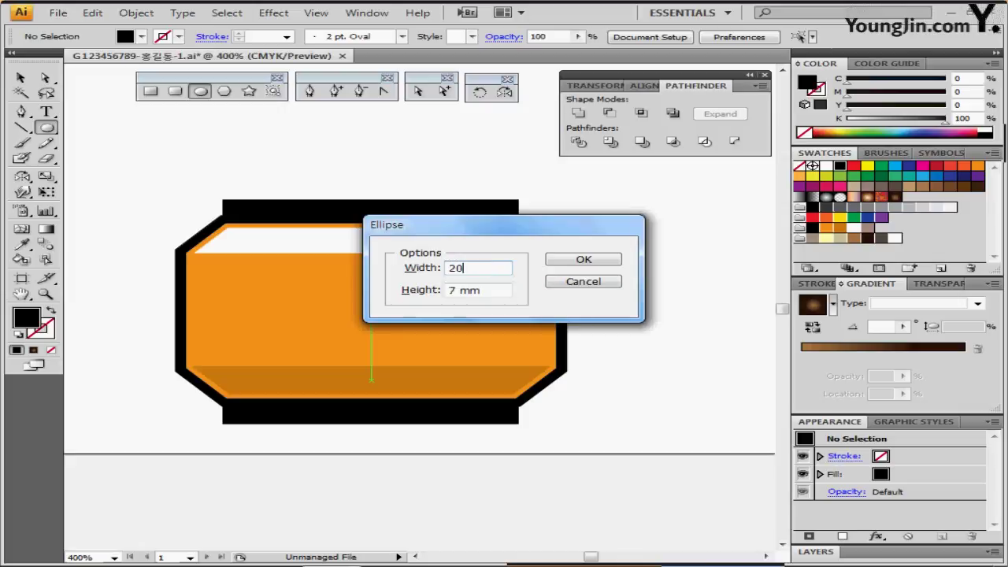
pyautogui.press('Tab')
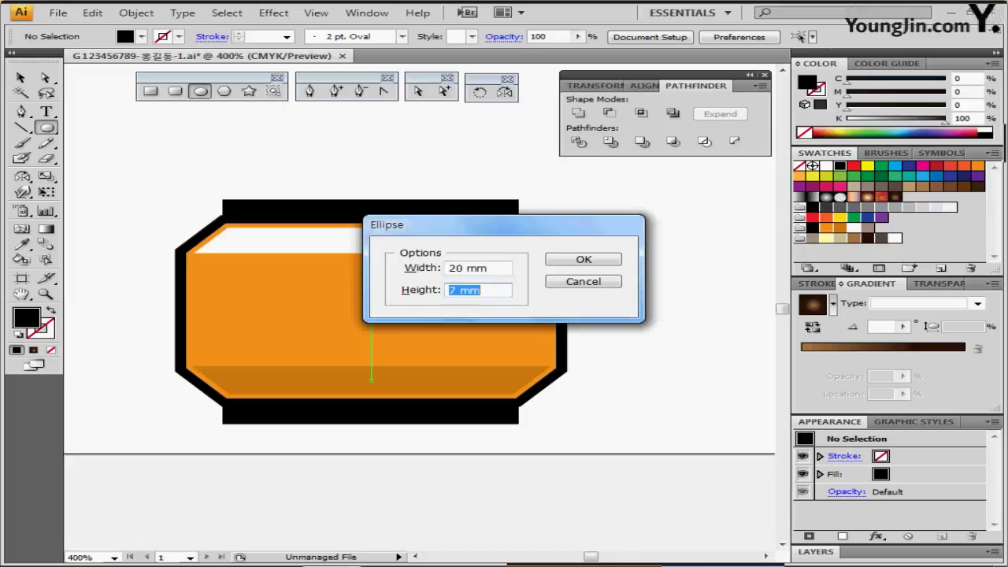
pyautogui.write('10')
pyautogui.press('Return')
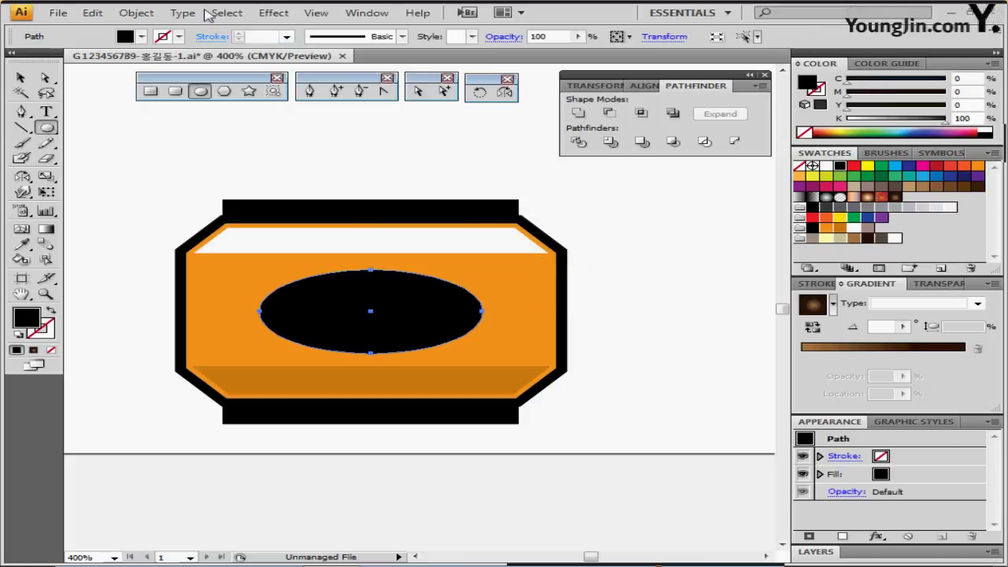
# Create an inner copy of the black ellipse with an Offset Path of -1 mm
pyautogui.click(137, 14)
pyautogui.moveTo(236, 297)
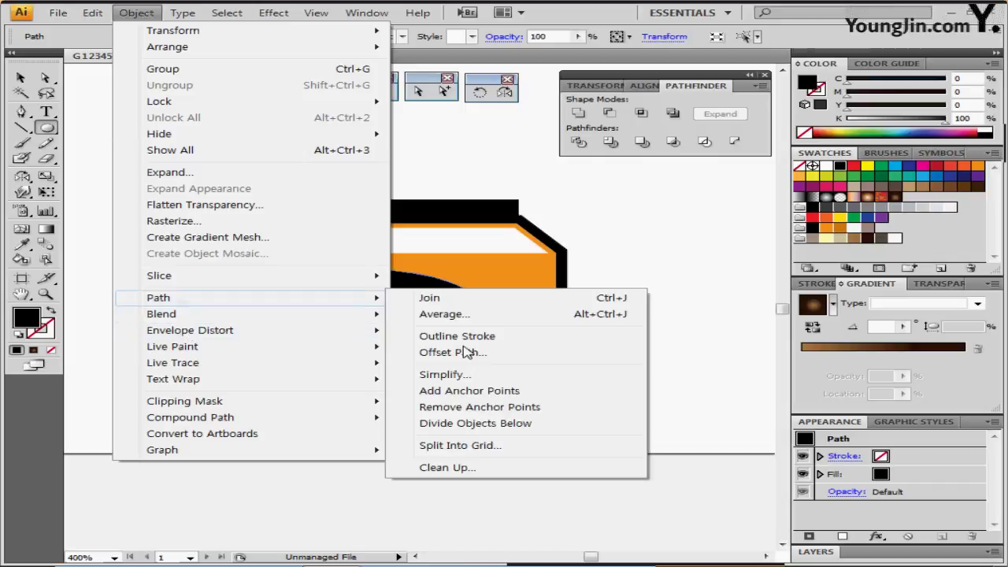
pyautogui.click(453, 353)
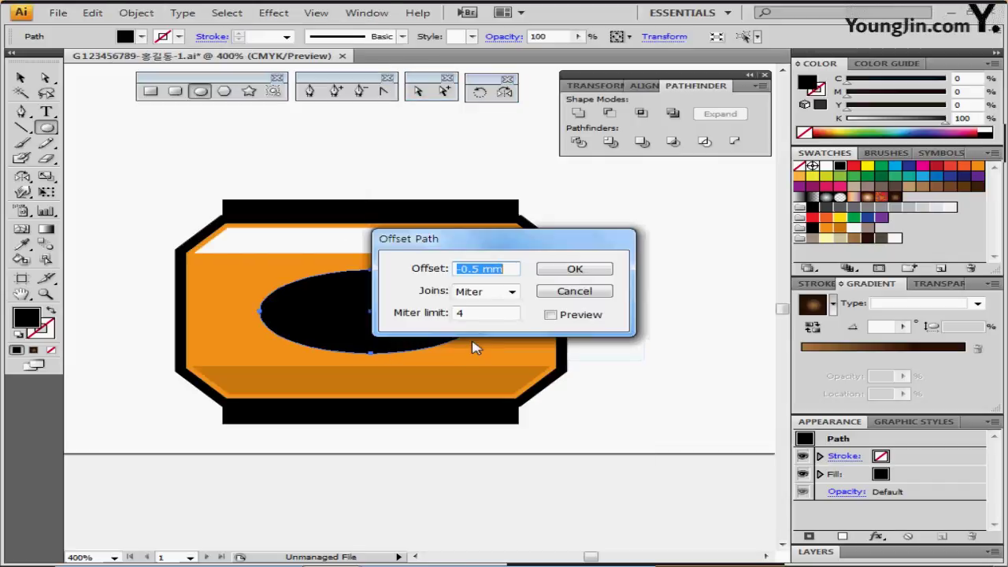
pyautogui.write('-1')
pyautogui.press('Return')
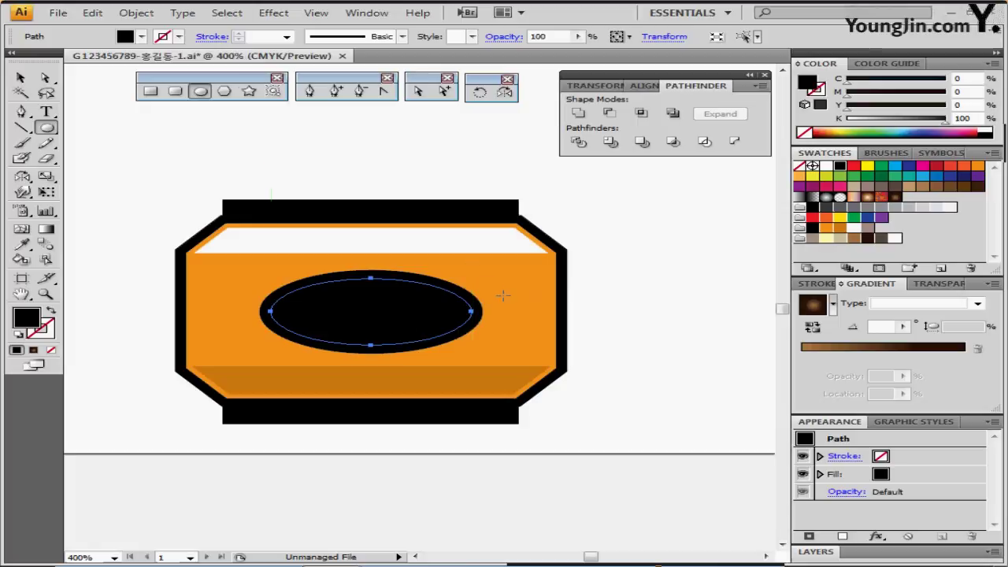
# Give the inner ellipse no fill and a 0.5 pt stroke in warm grey (M 20, Y 20, K 40)
pyautogui.click(50, 313)
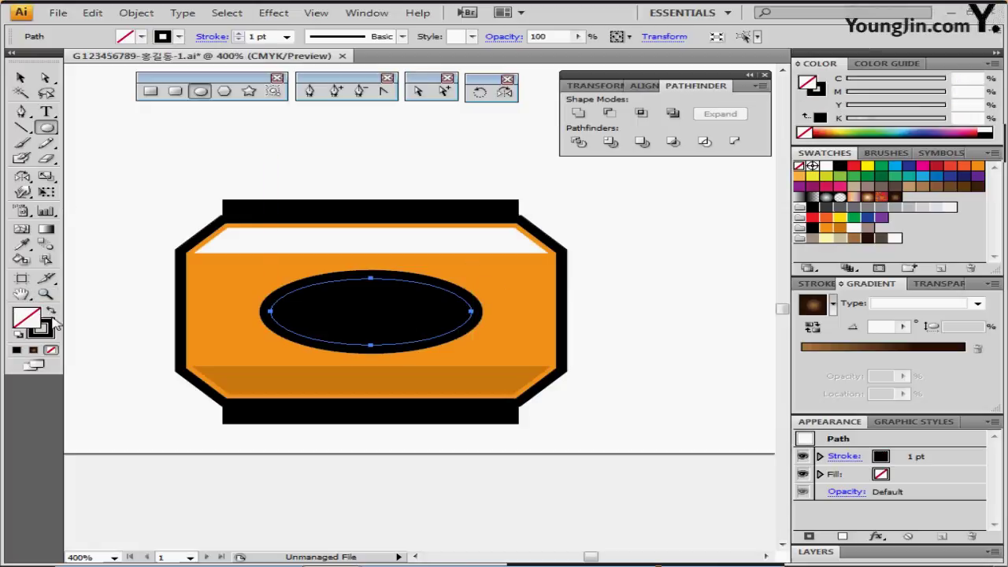
pyautogui.click(815, 90)
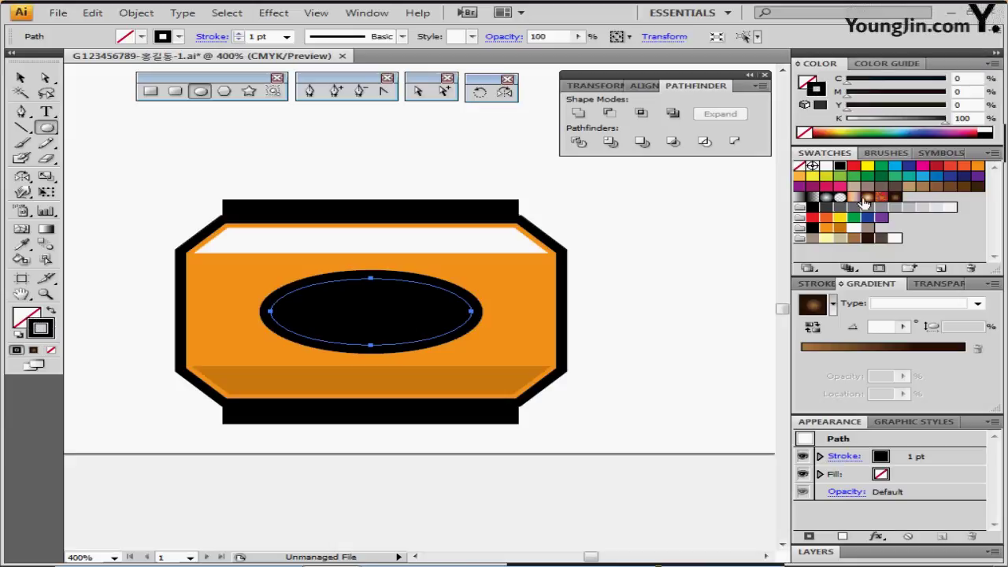
pyautogui.click(866, 229)
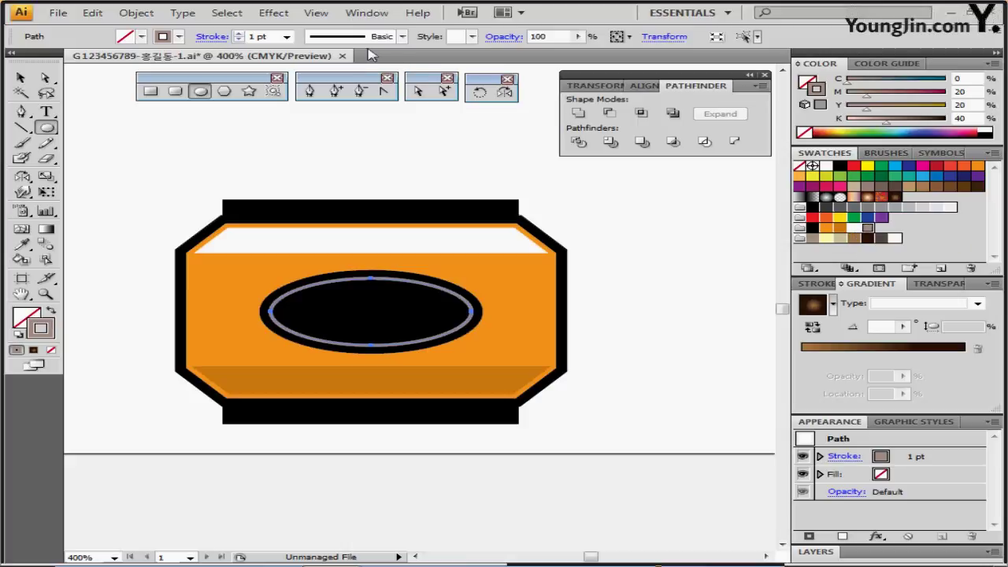
pyautogui.click(816, 283)
pyautogui.click(925, 301)
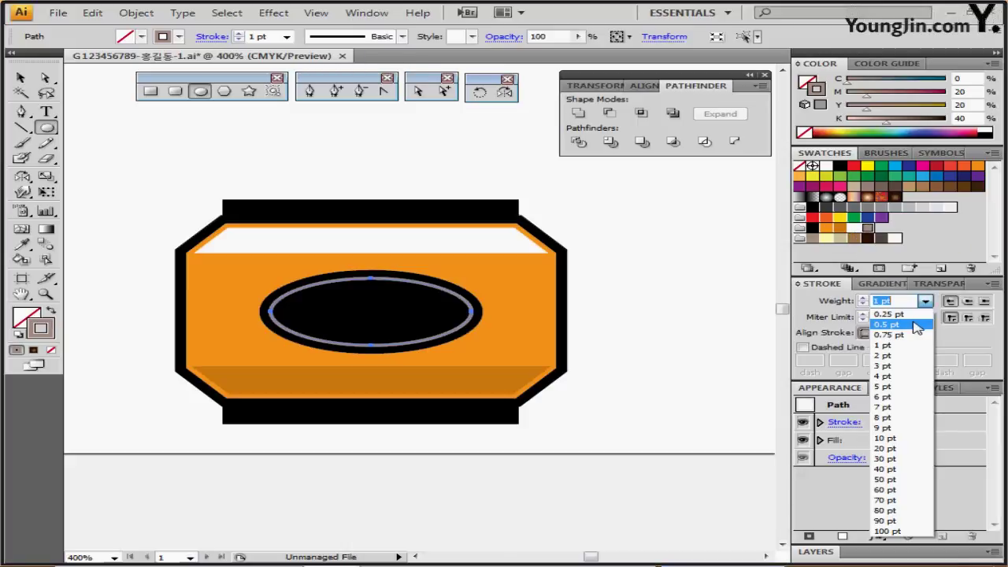
pyautogui.click(917, 324)
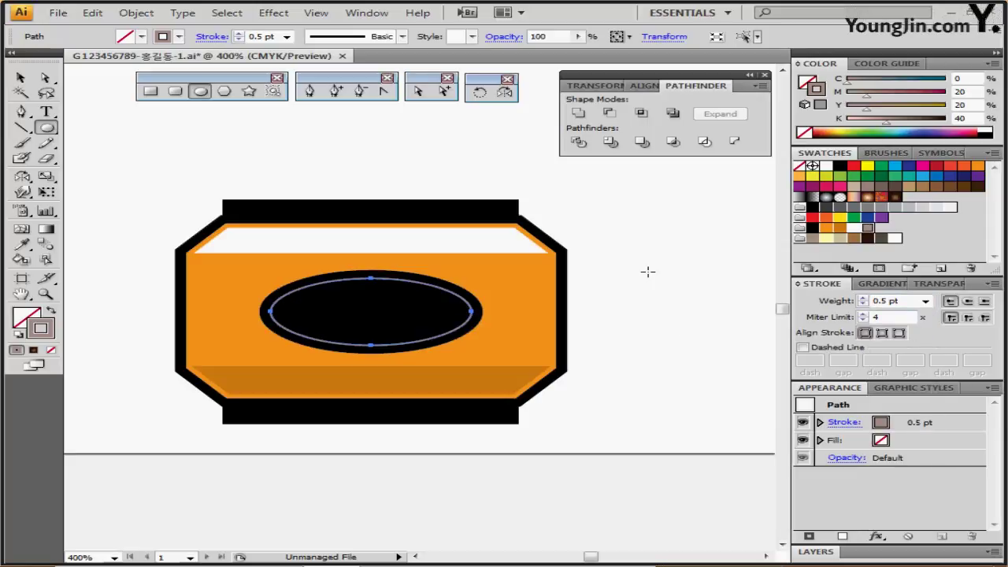
# Draw a fully rounded rectangle about 36.7 by 5.7 mm, centred on the upper edge of the black rectangle
pyautogui.moveTo(394, 264); pyautogui.dragTo(395, 312)
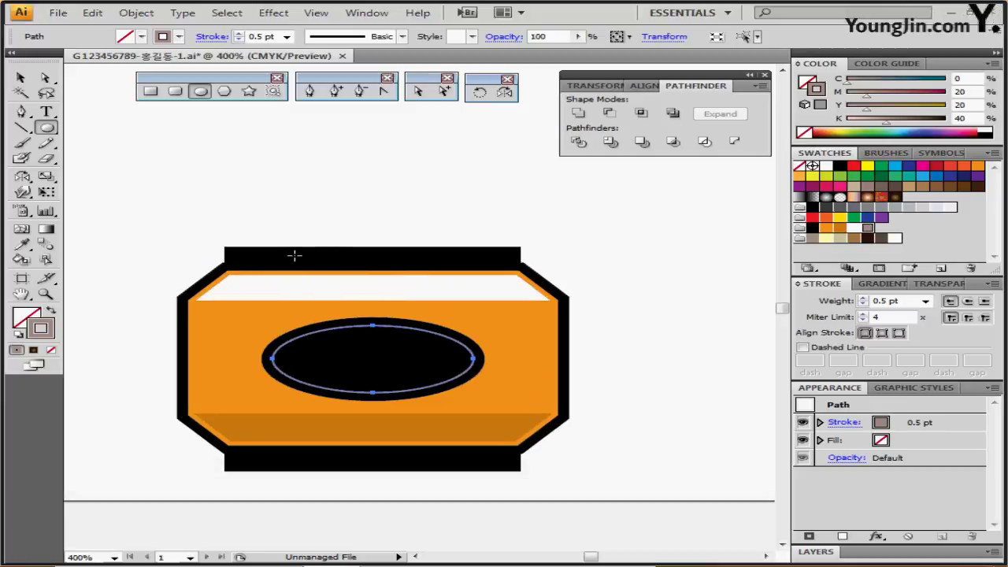
pyautogui.press('ctrl')
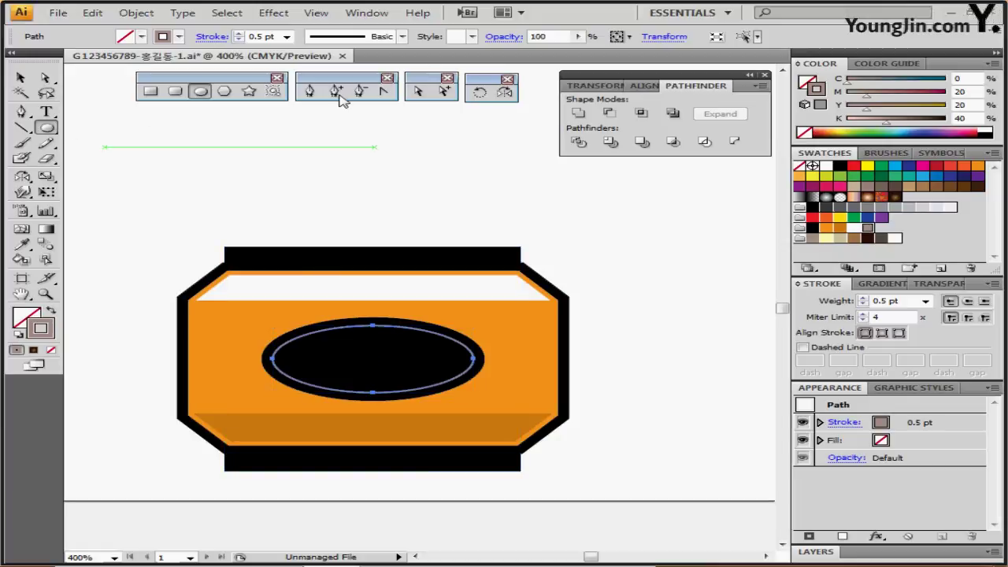
pyautogui.click(175, 92)
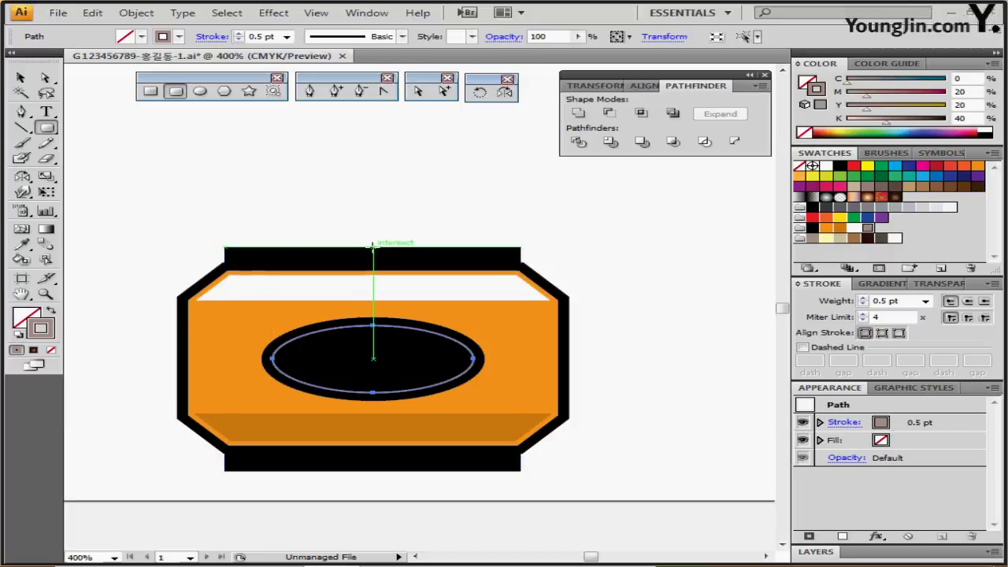
pyautogui.moveTo(373, 247); pyautogui.dragTo(580, 270)
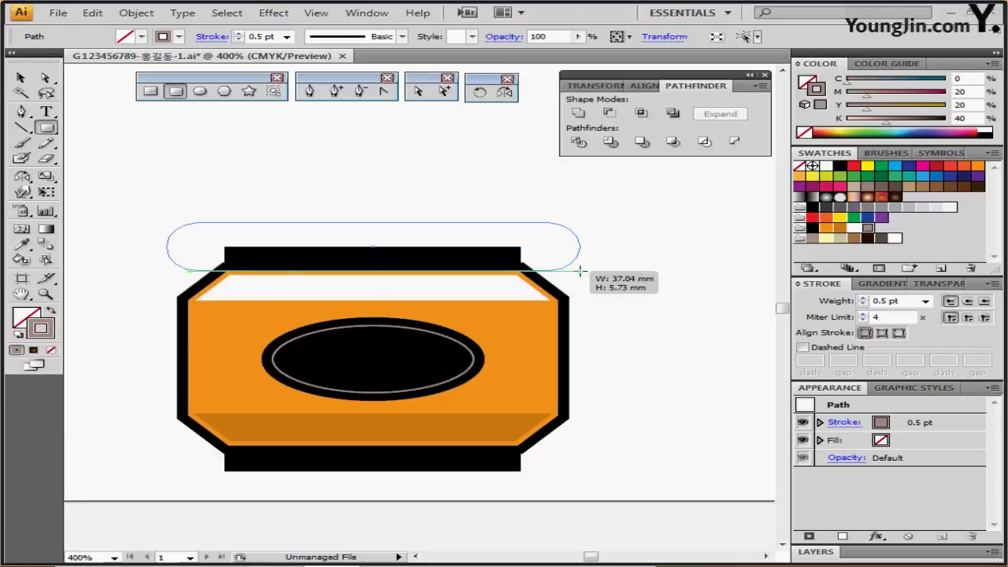
pyautogui.moveTo(580, 270); pyautogui.dragTo(578, 270)
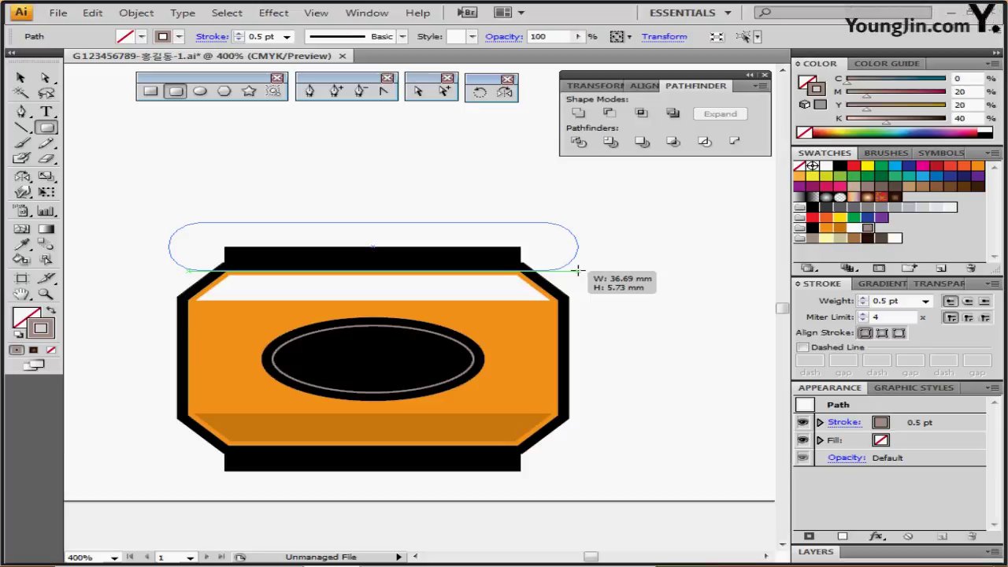
pyautogui.moveTo(578, 270); pyautogui.dragTo(578, 270)
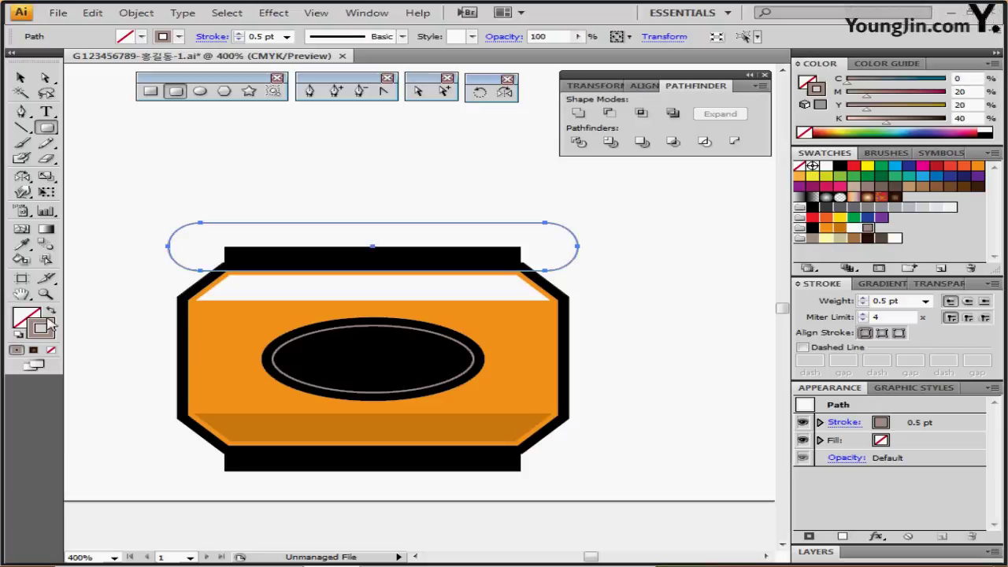
# Fill the rounded rectangle with grey-brown (C 40, M 40, Y 50, K 0) and leave it without a stroke
pyautogui.click(54, 315)
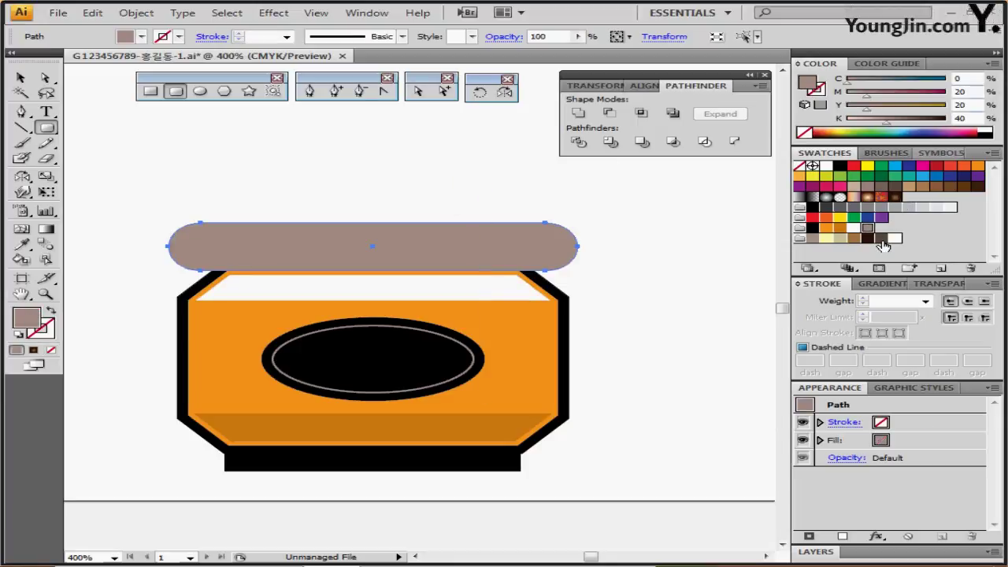
pyautogui.click(812, 237)
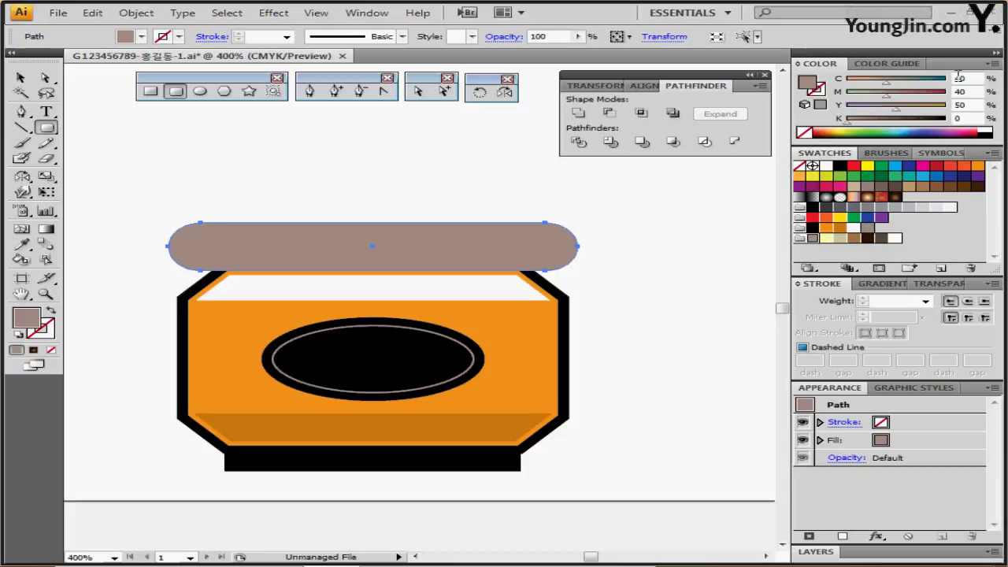
pyautogui.click(968, 79)
pyautogui.click(968, 91)
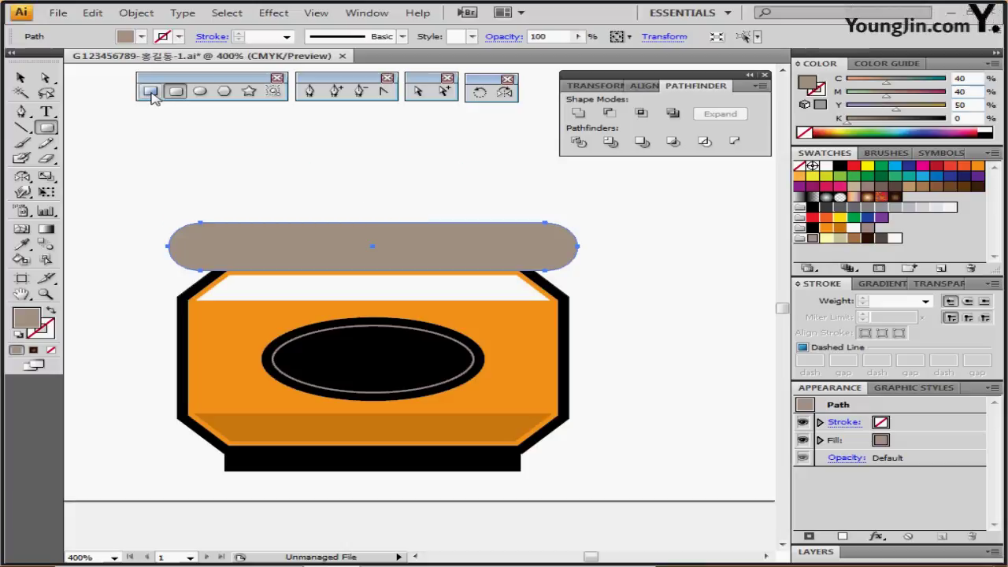
# Draw a wide pink rectangle over the lower half of the rounded bar and subtract it from the bar with Minus Front
pyautogui.click(151, 92)
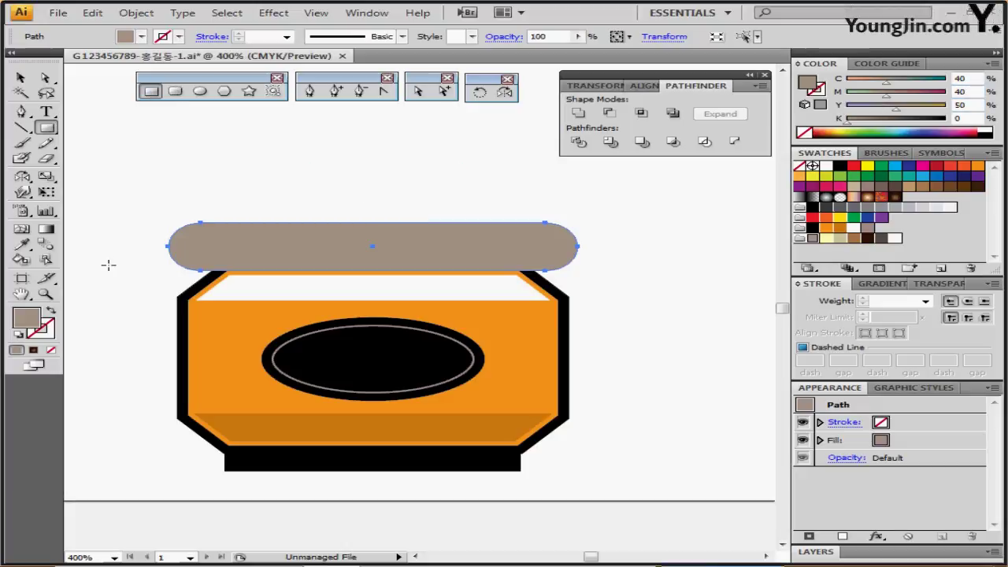
pyautogui.moveTo(136, 247); pyautogui.dragTo(590, 283)
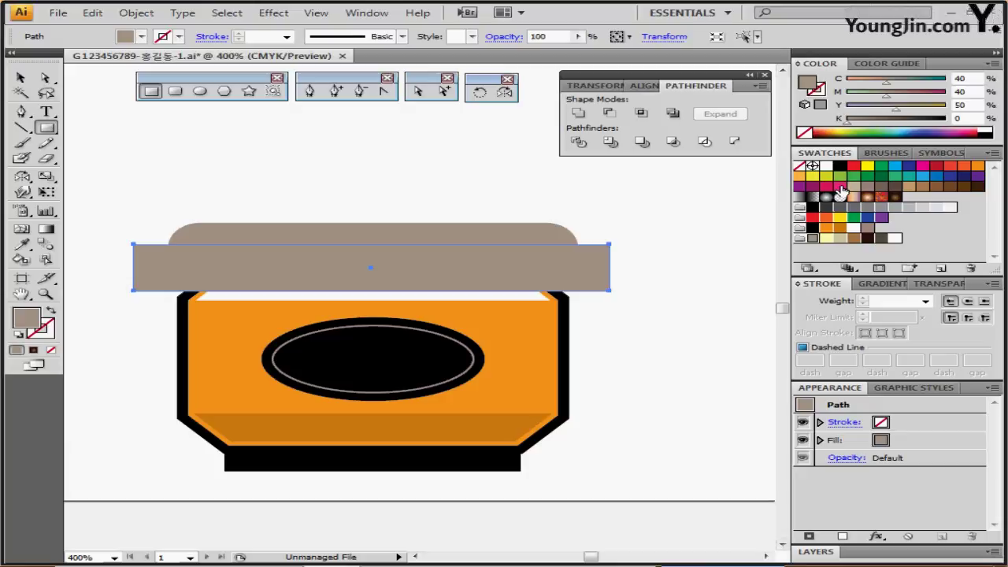
pyautogui.click(840, 186)
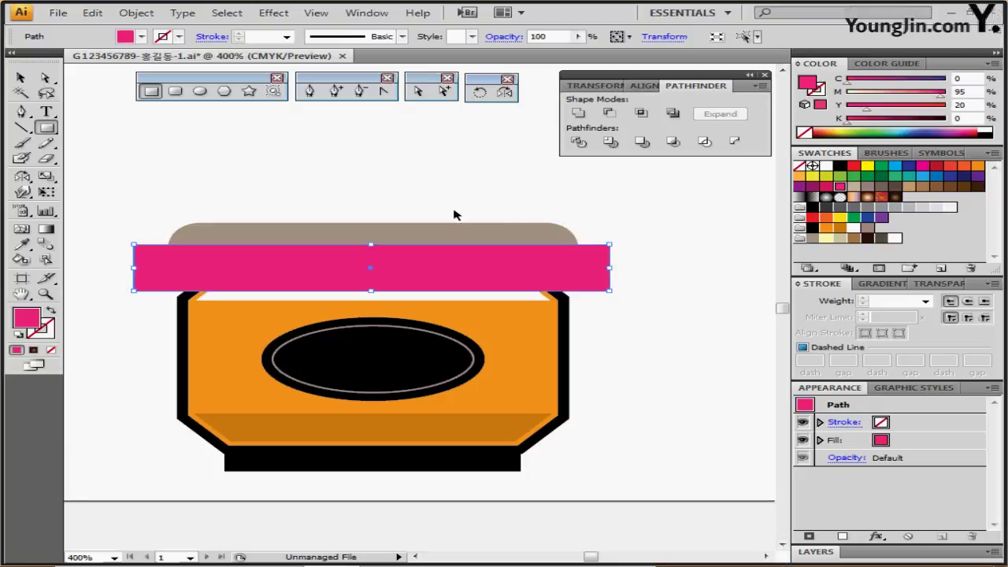
pyautogui.keyDown('ctrl'); pyautogui.click(388, 238); pyautogui.keyUp('ctrl')
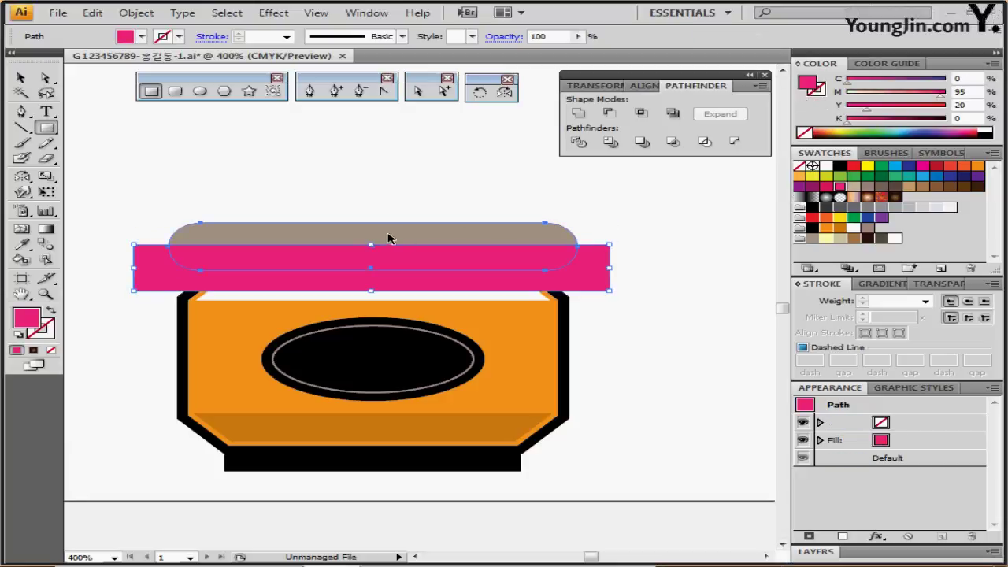
pyautogui.click(610, 114)
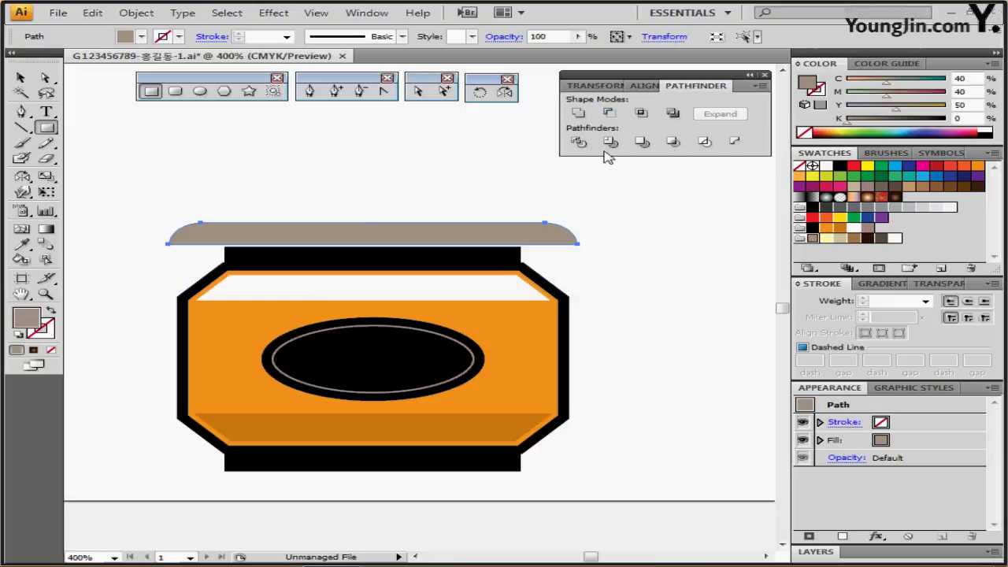
# Nudge the half-rounded bar down until it meets the black rectangle's upper edge, and clear the selection
pyautogui.press('Down')
pyautogui.press('Down')
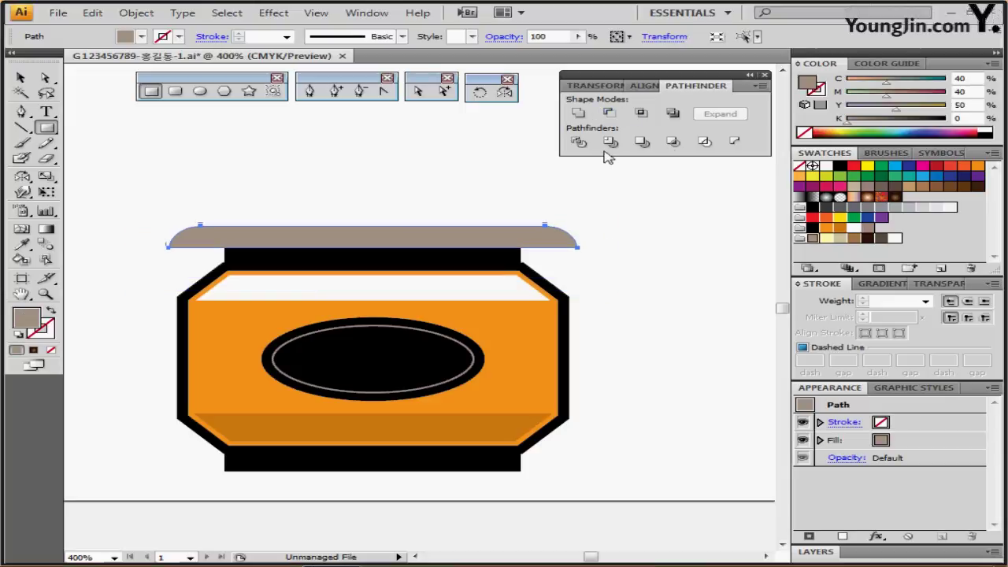
pyautogui.press('Down')
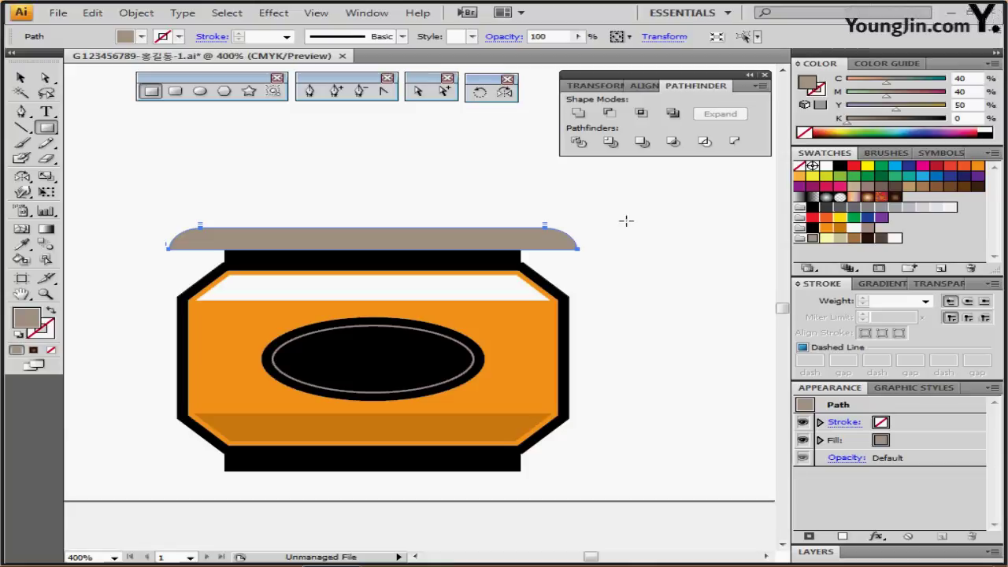
pyautogui.keyDown('ctrl'); pyautogui.click(163, 152); pyautogui.keyUp('ctrl')
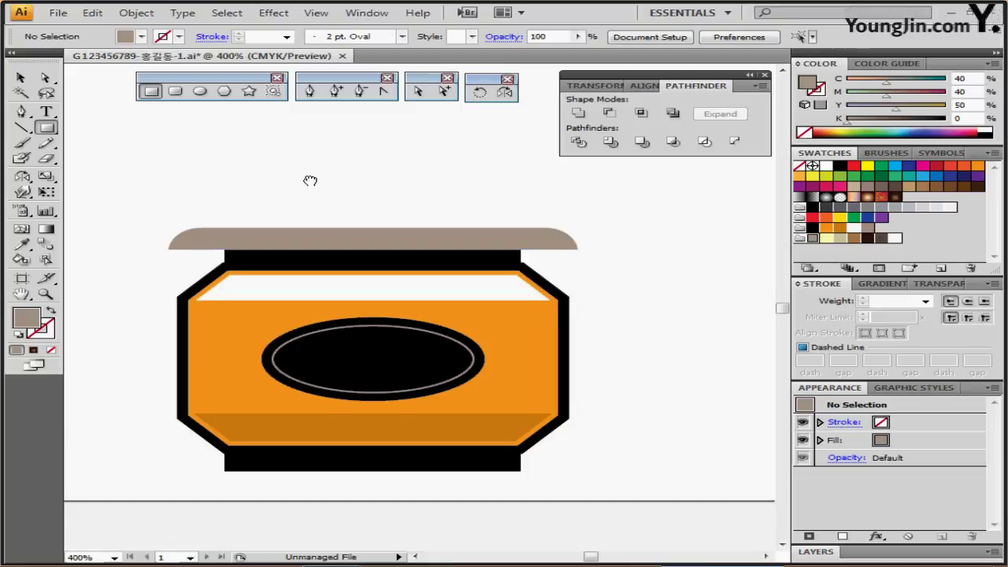
pyautogui.moveTo(310, 180); pyautogui.dragTo(308, 185)
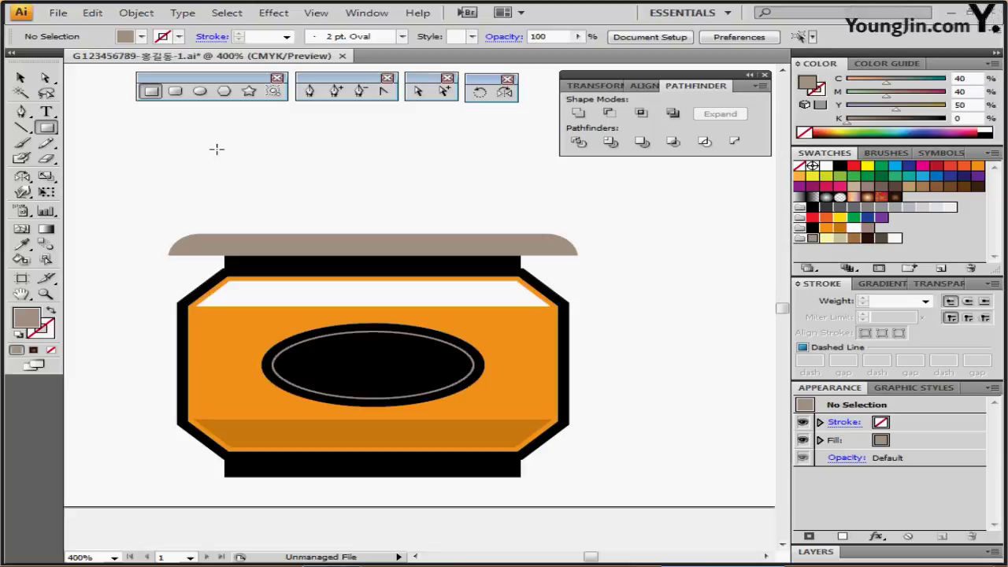
pyautogui.click(46, 113)
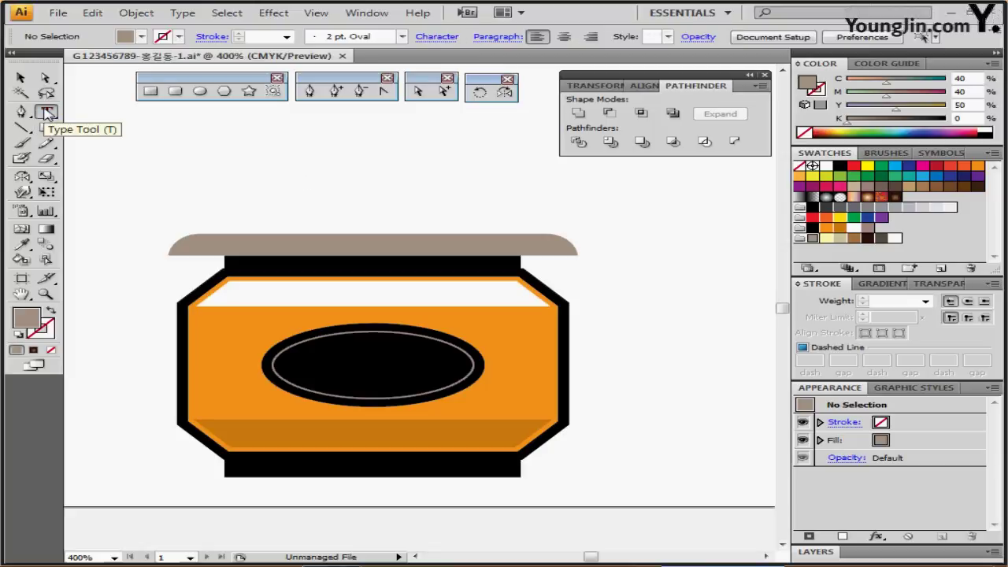
pyautogui.hotkey('ctrl', 'v')
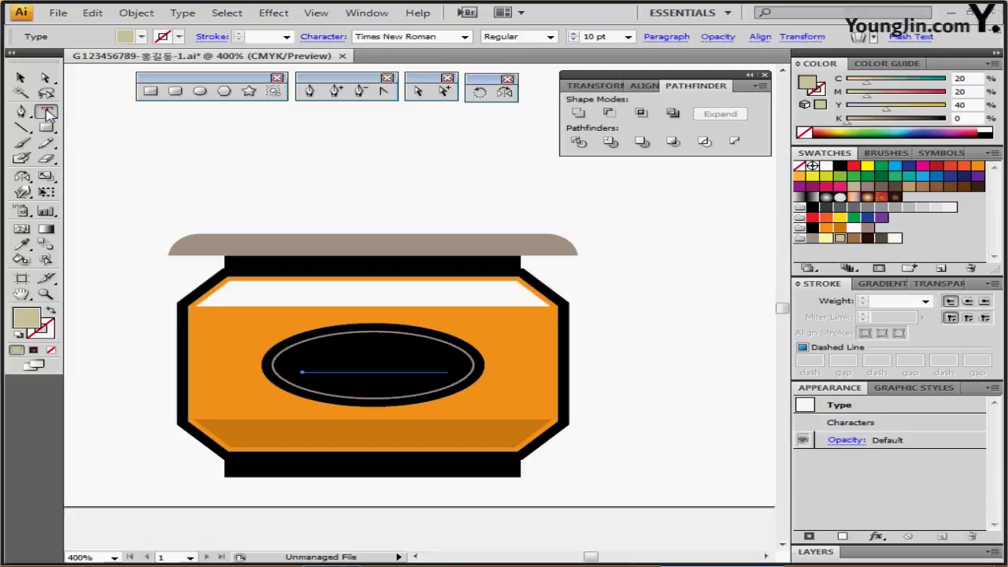
pyautogui.hotkey('ctrl', 'z')
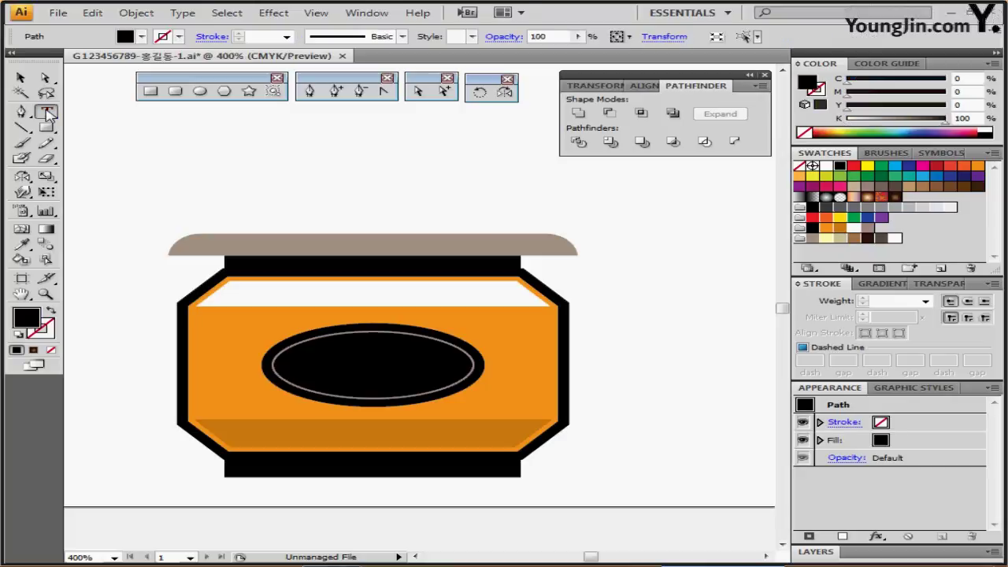
# Place the text "The Cafe" in the black ellipse in Times New Roman Regular 10 pt, filled with beige (C 20, M 20, Y 40, K 0)
pyautogui.hotkey('ctrl', 'shift', 'z')
pyautogui.click(46, 113)
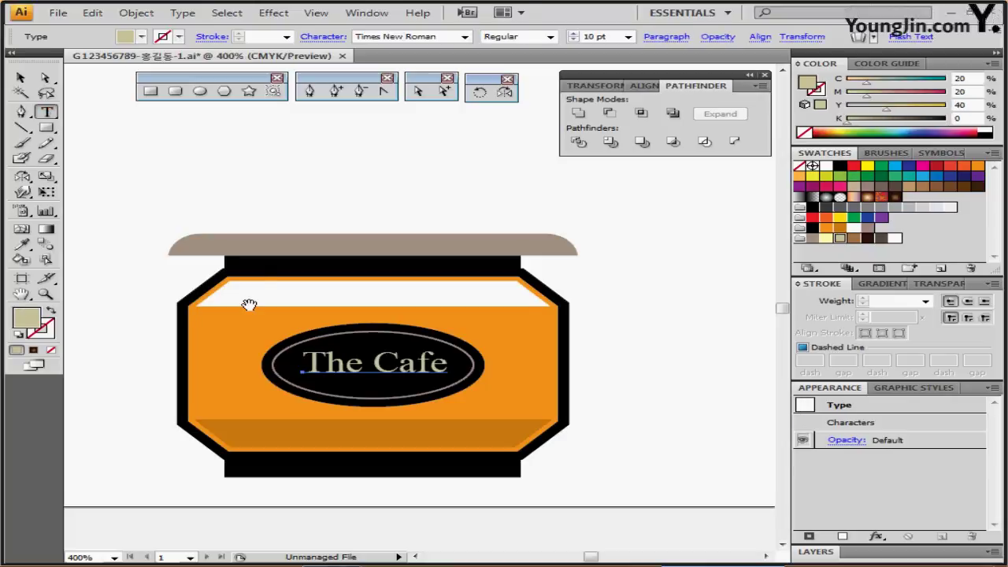
pyautogui.scroll(-2, 254, 228)
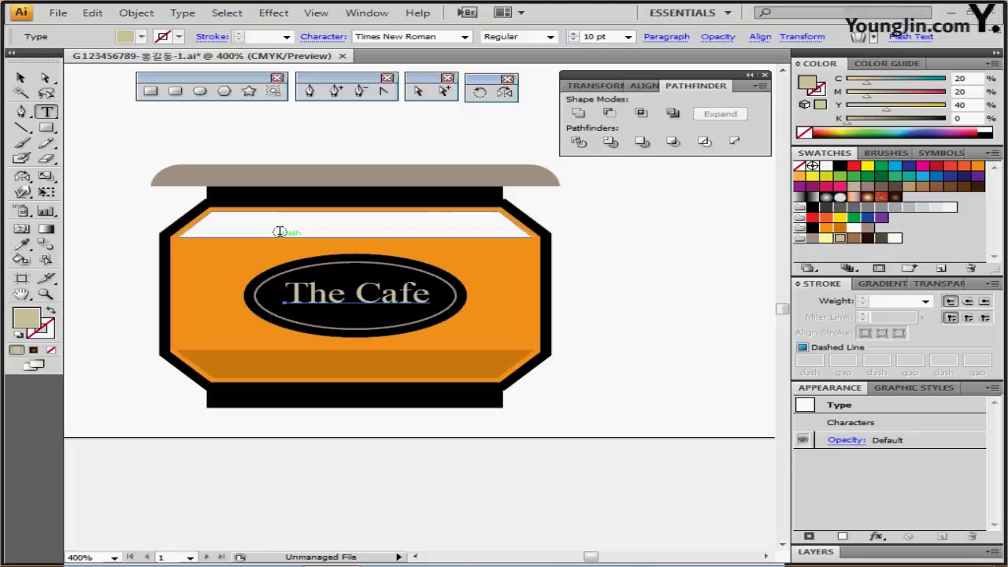
pyautogui.hotkey('ctrl', 't')
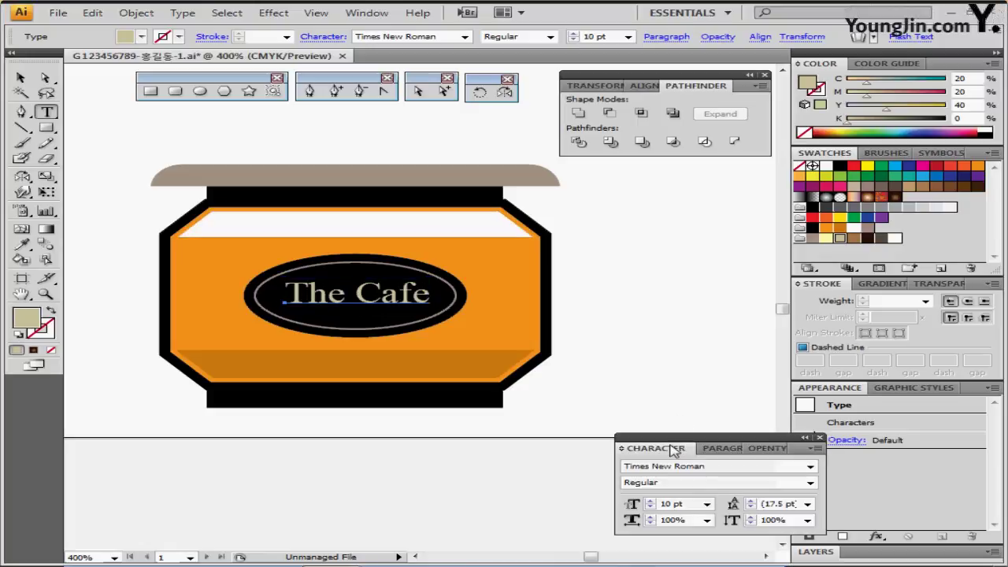
pyautogui.moveTo(670, 448); pyautogui.dragTo(636, 266)
pyautogui.click(686, 288)
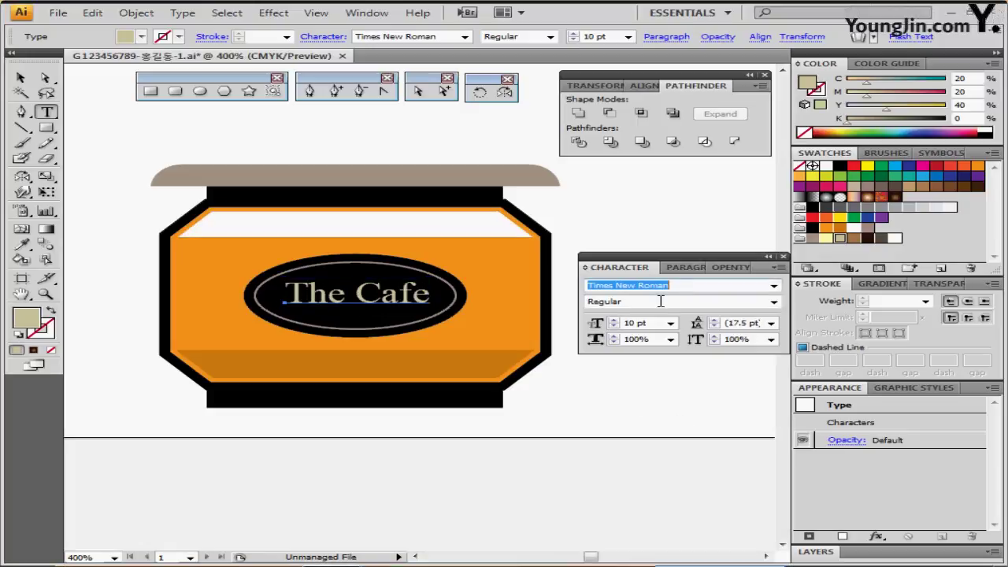
pyautogui.click(644, 300)
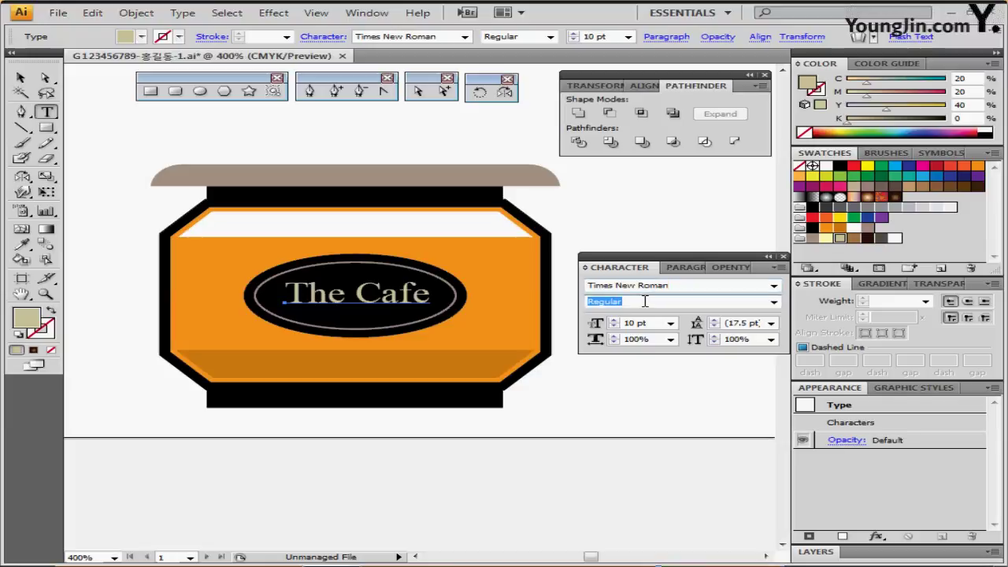
pyautogui.click(655, 323)
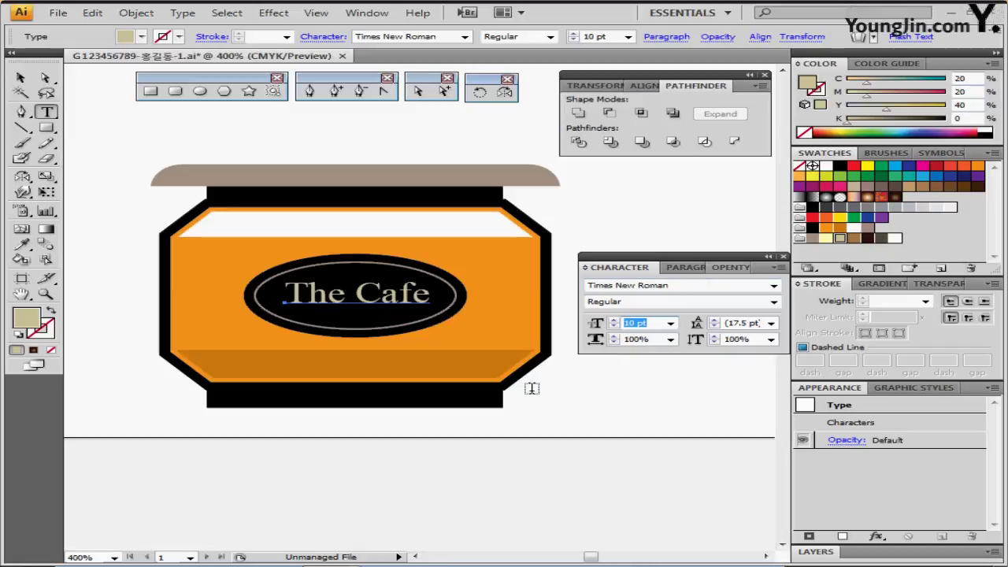
pyautogui.press('BackSpace')
pyautogui.press('Return')
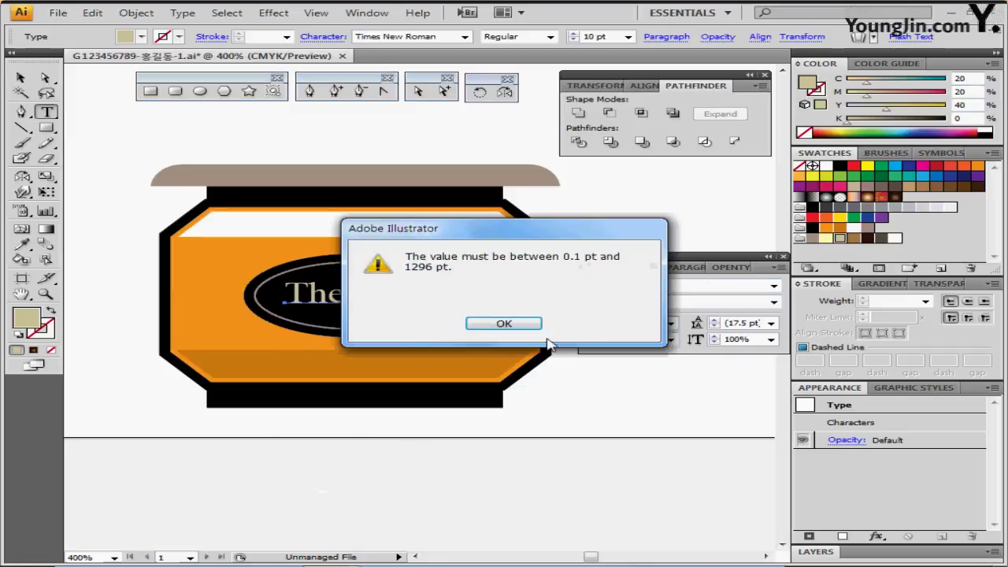
pyautogui.click(520, 325)
pyautogui.moveTo(357, 323); pyautogui.dragTo(514, 435)
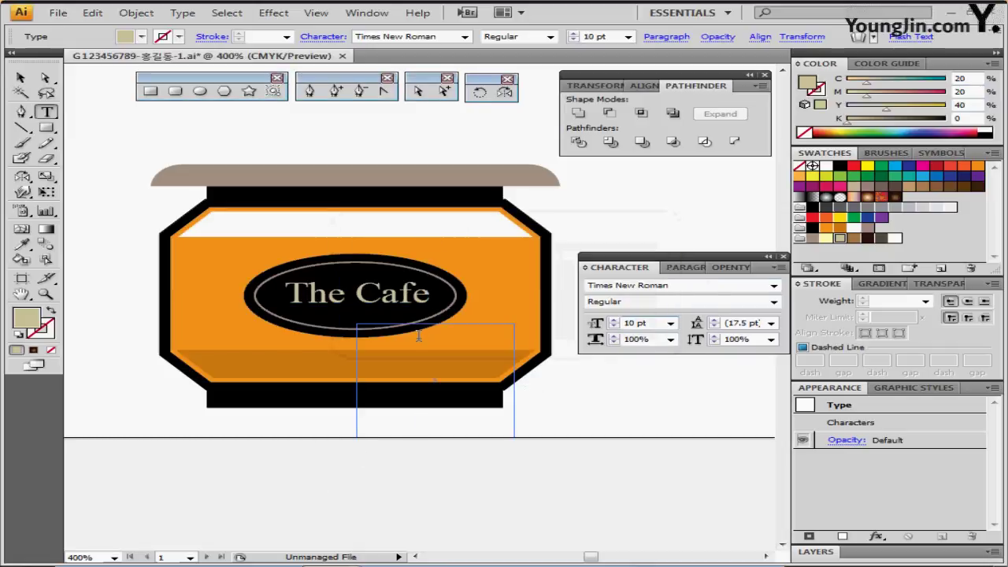
pyautogui.keyDown('ctrl'); pyautogui.click(605, 420); pyautogui.keyUp('ctrl')
pyautogui.moveTo(605, 423); pyautogui.dragTo(441, 446)
pyautogui.hotkey('ctrl', 'z')
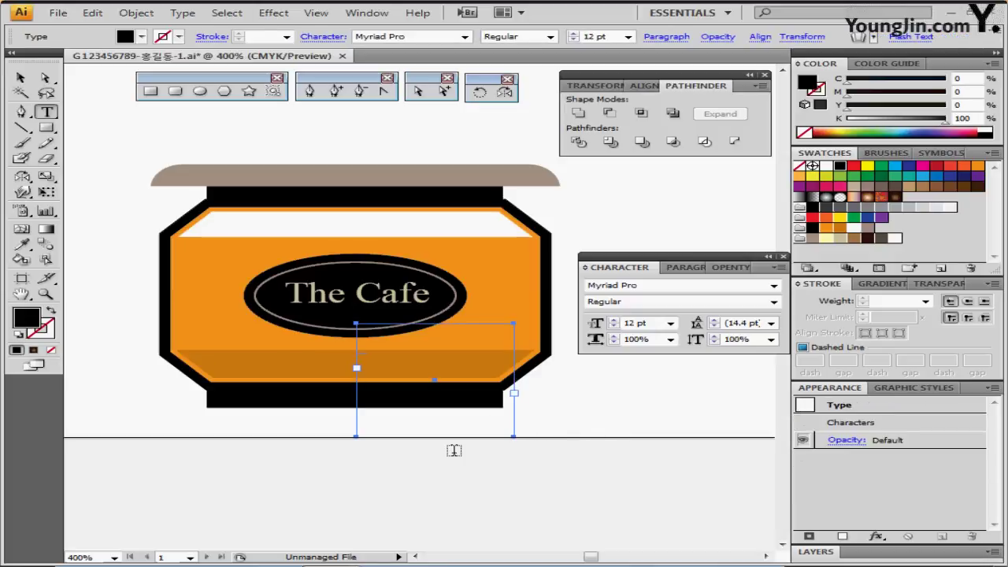
pyautogui.keyDown('ctrl'); pyautogui.click(453, 465); pyautogui.keyUp('ctrl')
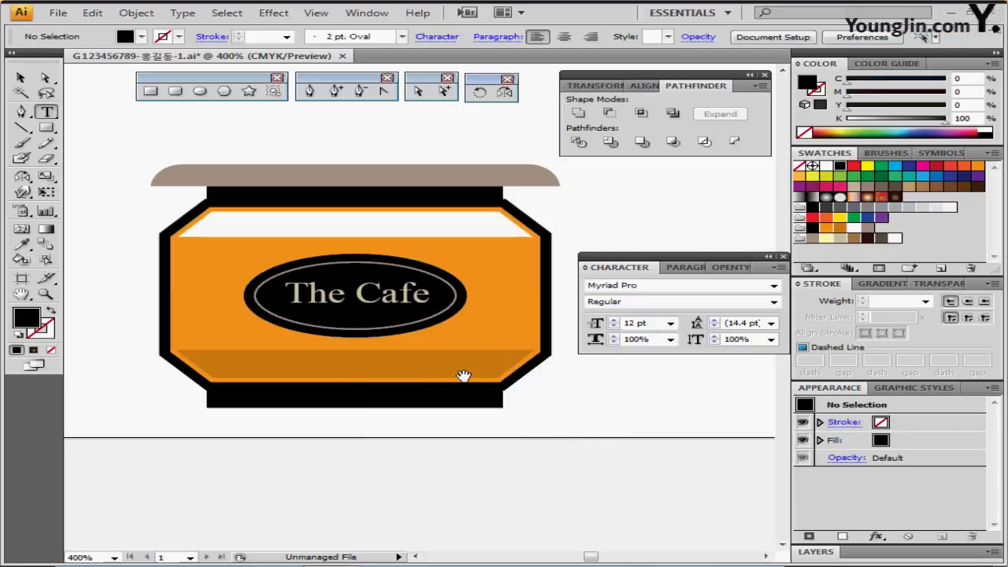
# Create an ellipse 45 mm wide and 70 mm high, horizontally centred above the grey-brown cap
pyautogui.moveTo(418, 245); pyautogui.dragTo(410, 328)
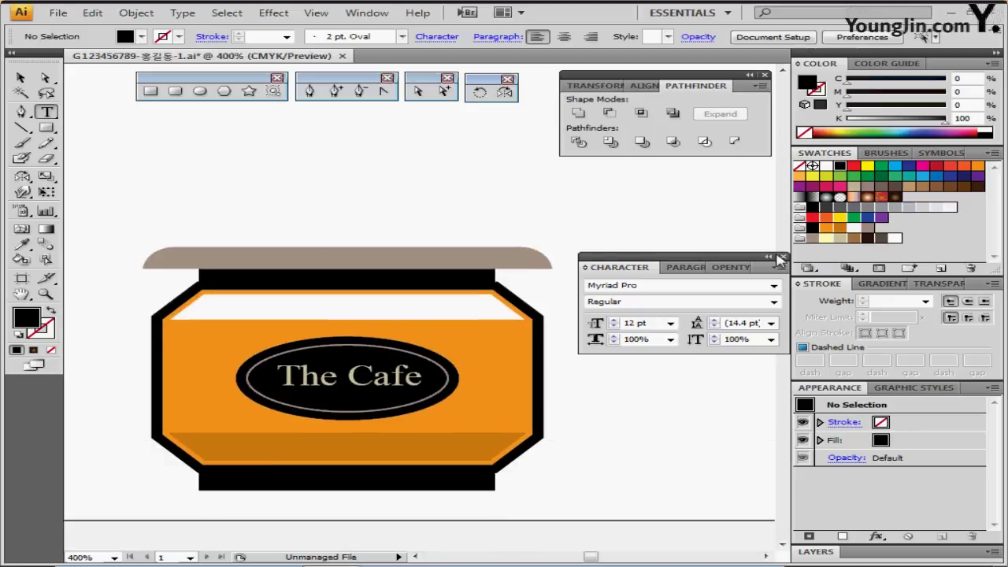
pyautogui.click(784, 256)
pyautogui.moveTo(384, 281); pyautogui.dragTo(385, 341)
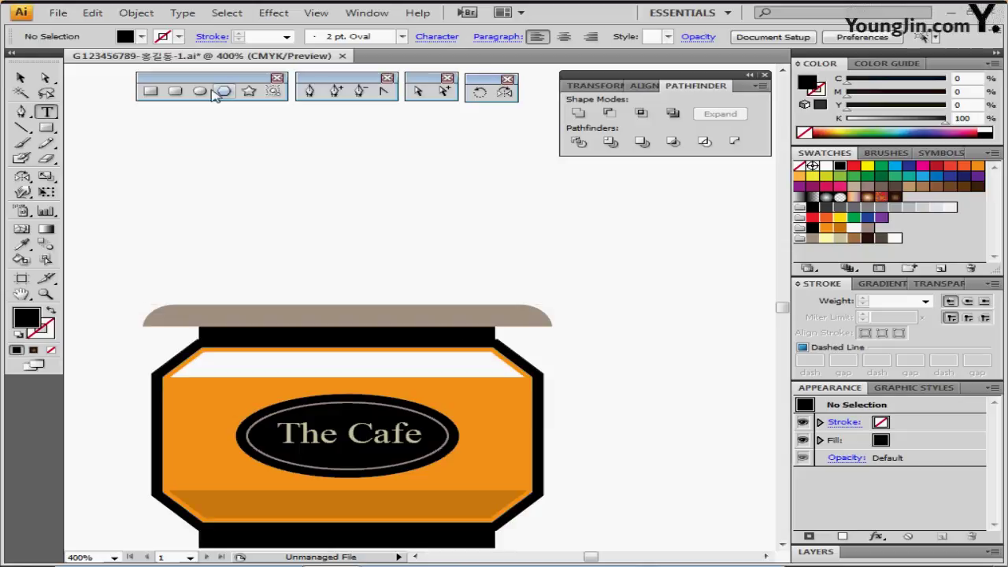
pyautogui.click(201, 91)
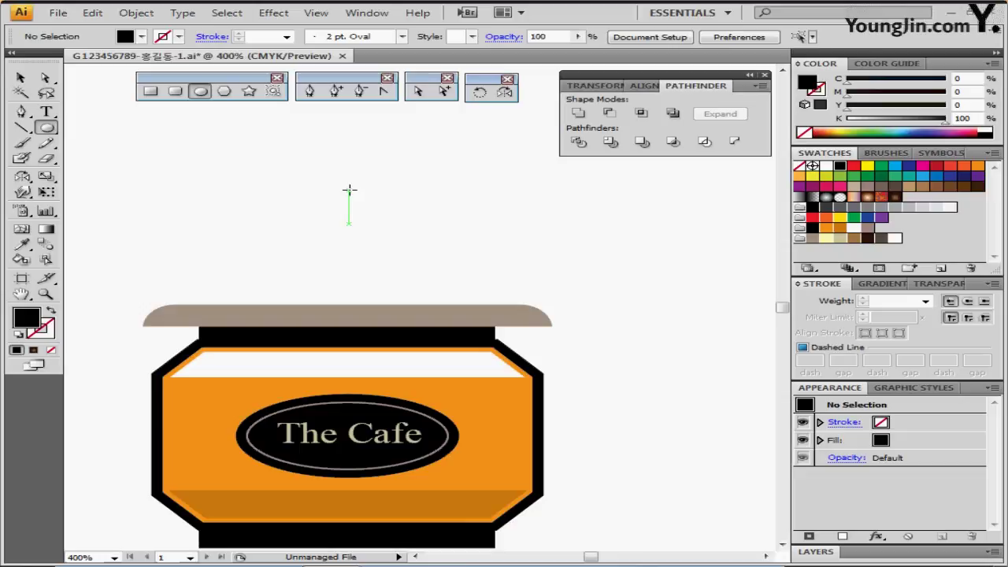
pyautogui.click(349, 190)
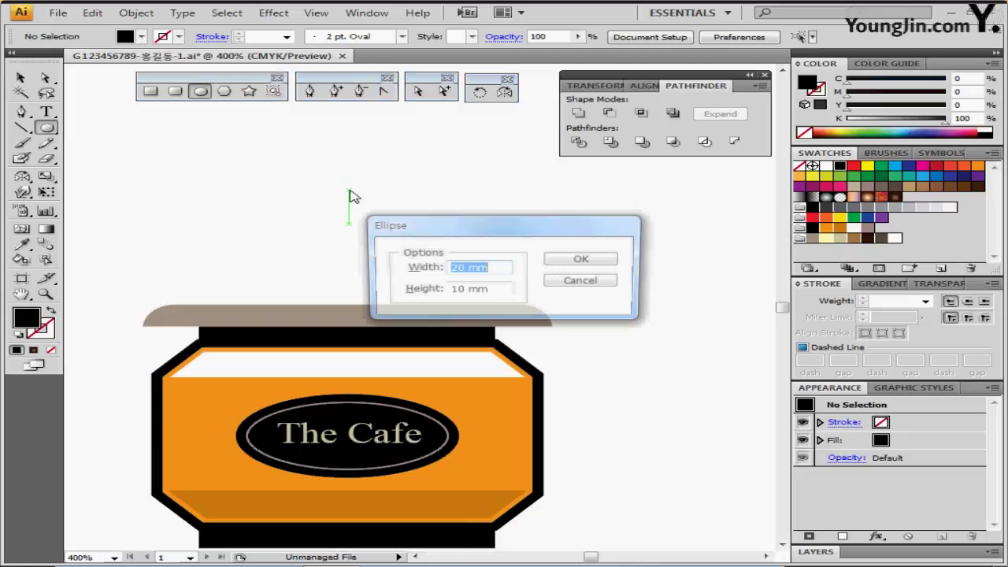
pyautogui.press('Escape')
pyautogui.click(349, 190)
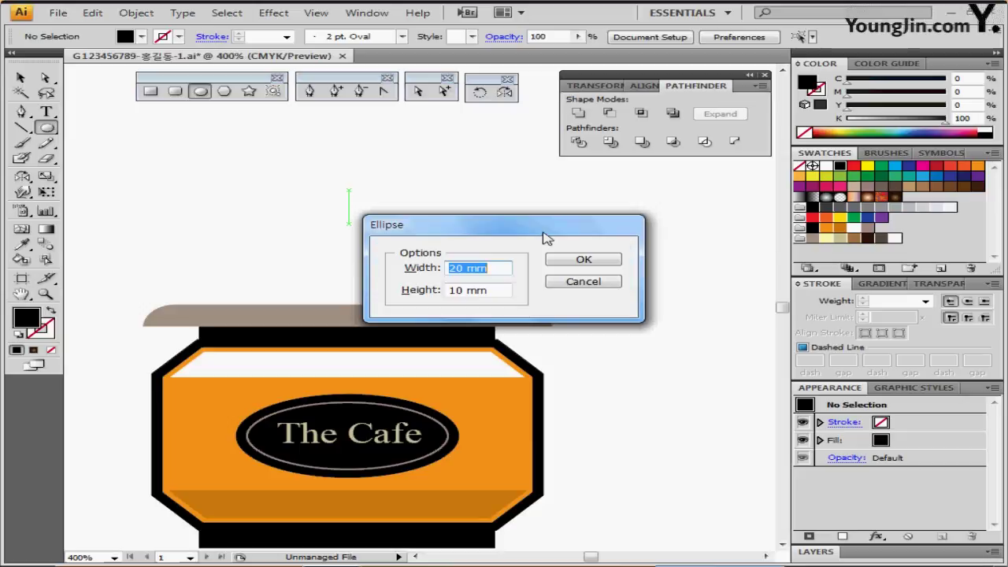
pyautogui.write('45')
pyautogui.press('Tab')
pyautogui.write('70')
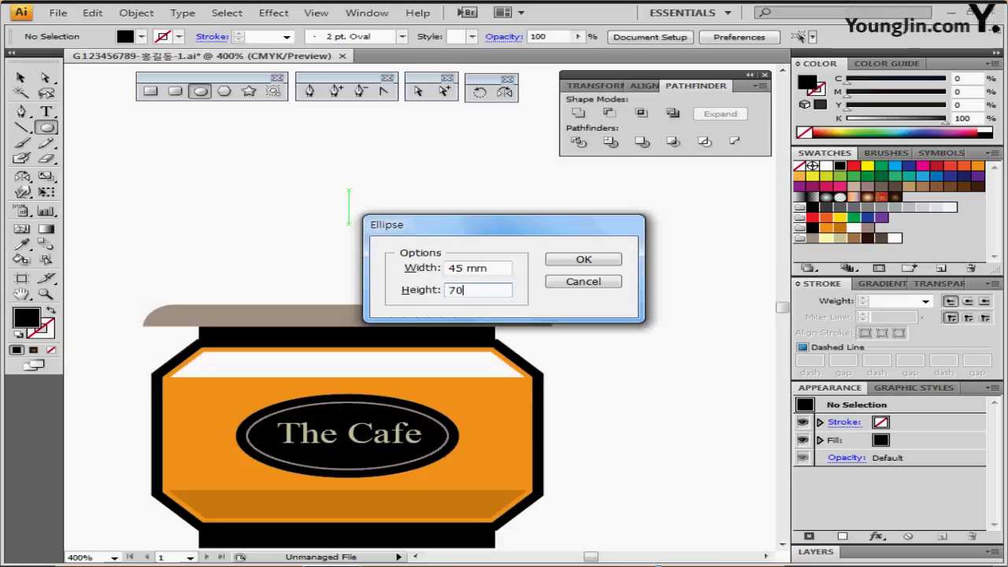
pyautogui.press('Return')
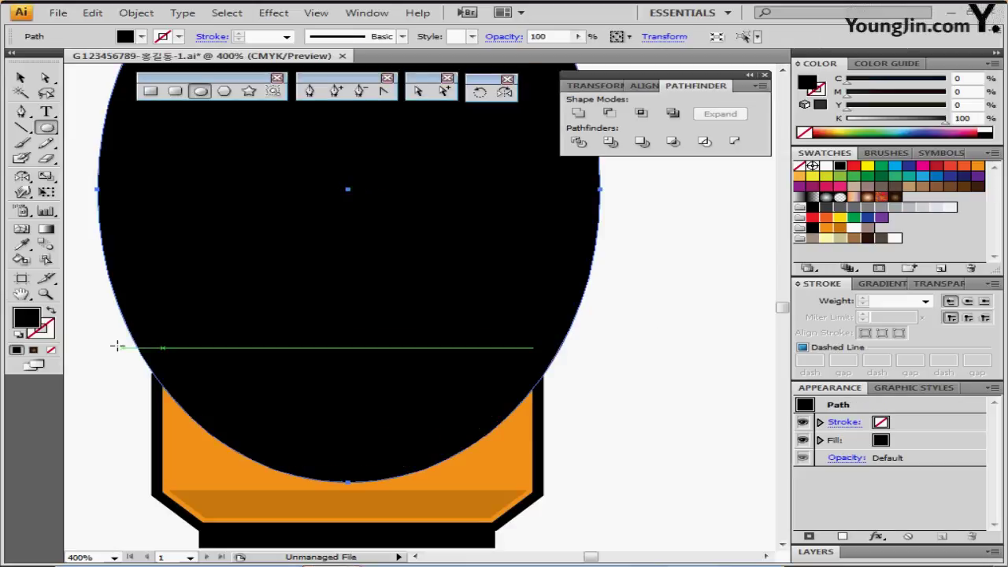
# Swap the ellipse's fill and stroke to leave only a black 1 pt outline, and move it straight up onto the bowl-shaped guide
pyautogui.click(52, 313)
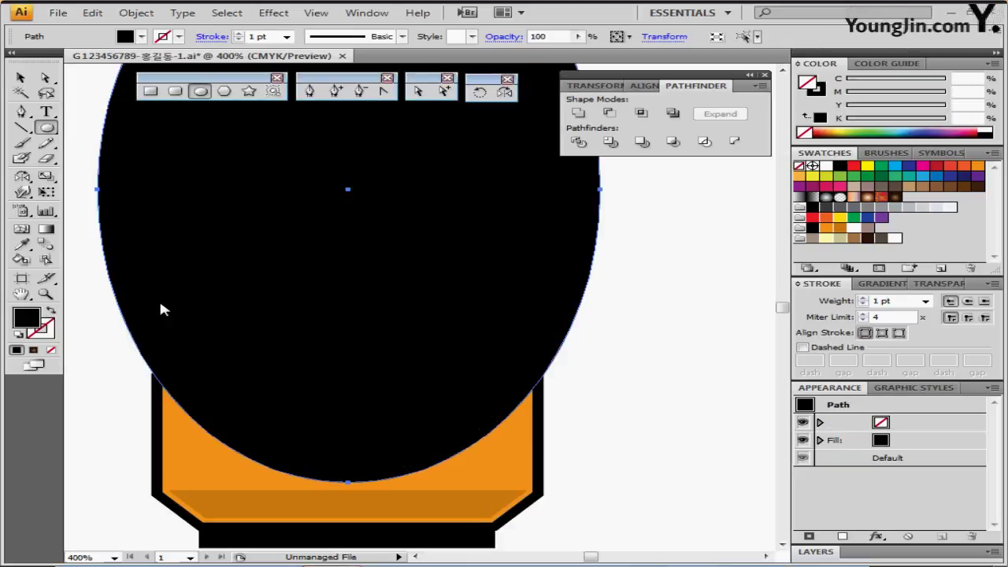
pyautogui.keyDown('ctrl'); pyautogui.keyDown('alt'); pyautogui.click(461, 272); pyautogui.keyUp('alt'); pyautogui.keyUp('ctrl')
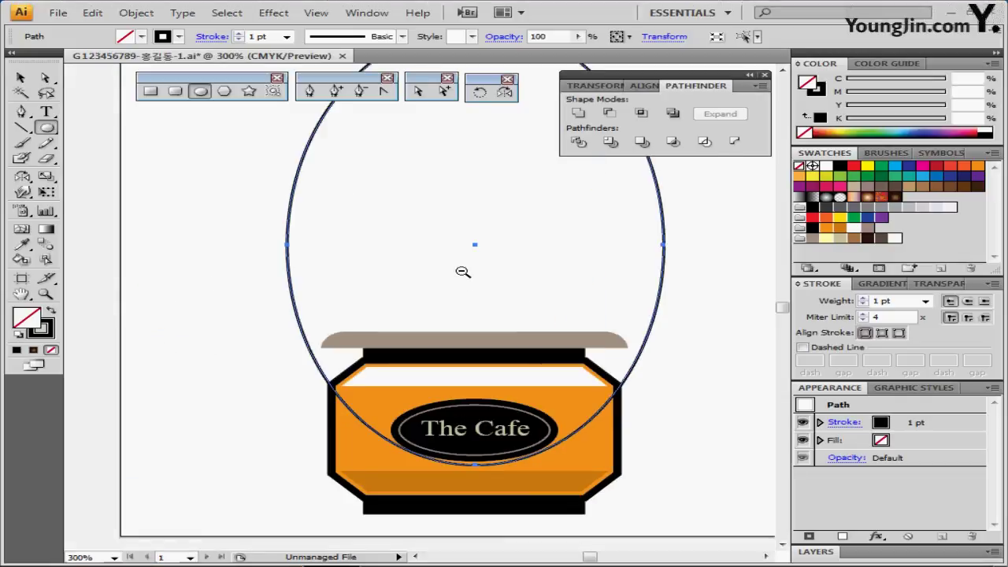
pyautogui.keyDown('ctrl'); pyautogui.keyDown('alt'); pyautogui.click(448, 252); pyautogui.keyUp('alt'); pyautogui.keyUp('ctrl')
pyautogui.moveTo(441, 238); pyautogui.dragTo(335, 236)
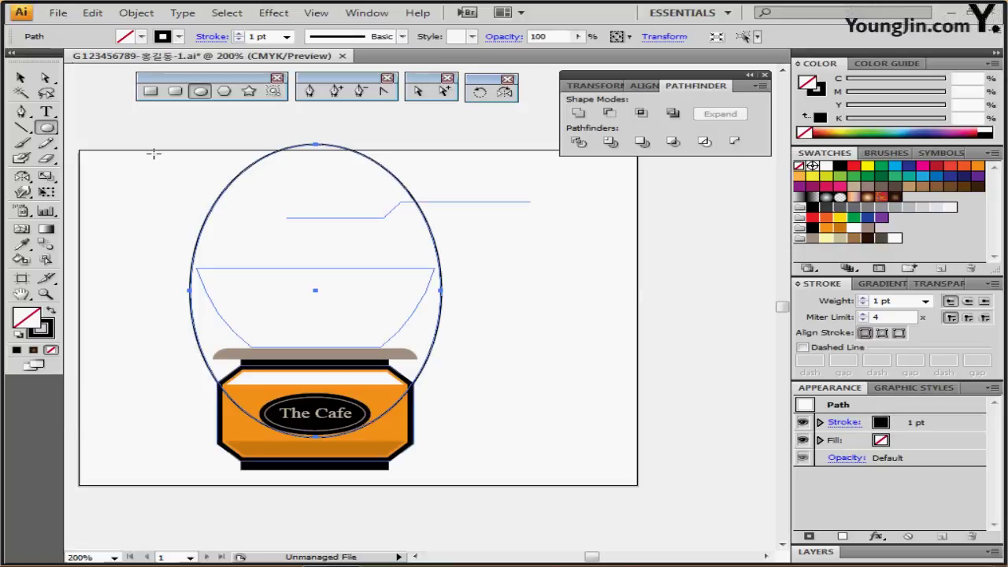
pyautogui.moveTo(432, 353); pyautogui.dragTo(426, 289)
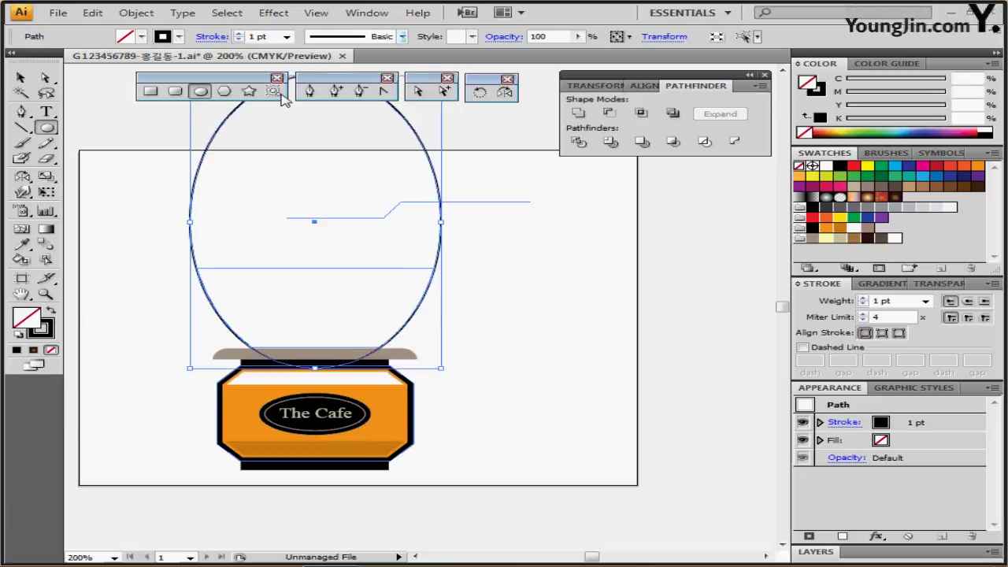
# Draw a wide red rectangle between the bowl guide's upper and lower edges and intersect it with the ellipse to form a bowl
pyautogui.click(150, 90)
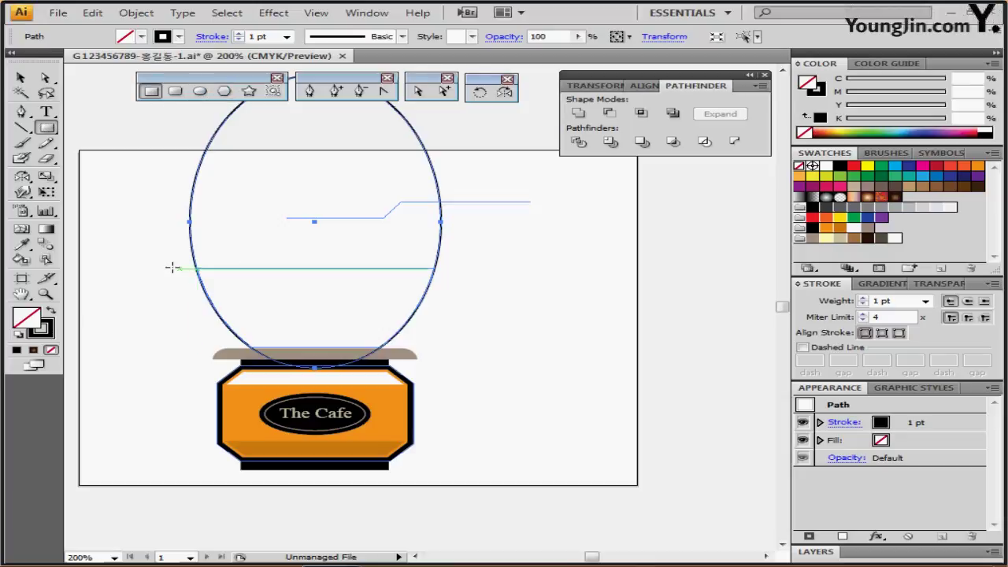
pyautogui.moveTo(172, 267); pyautogui.dragTo(475, 346)
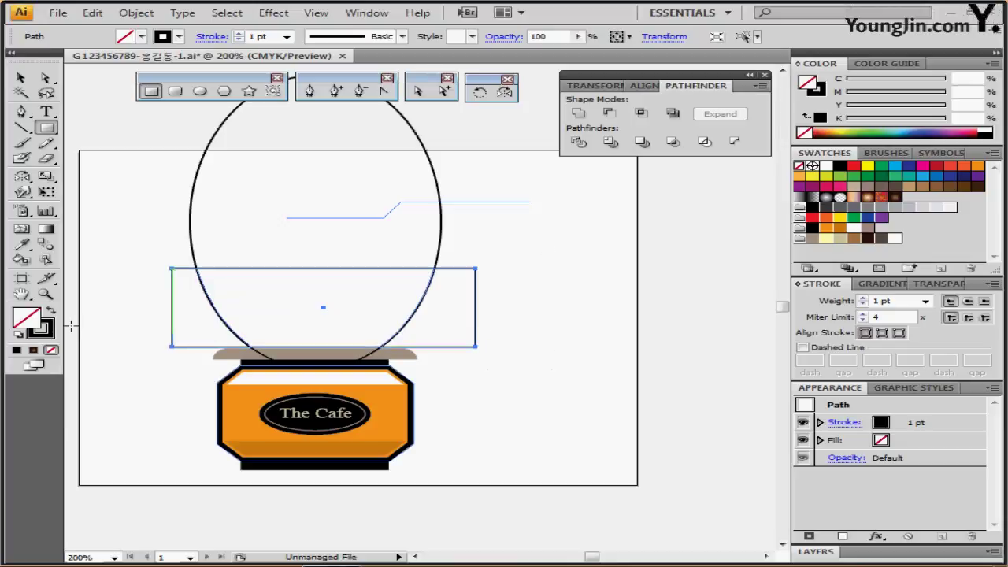
pyautogui.click(855, 167)
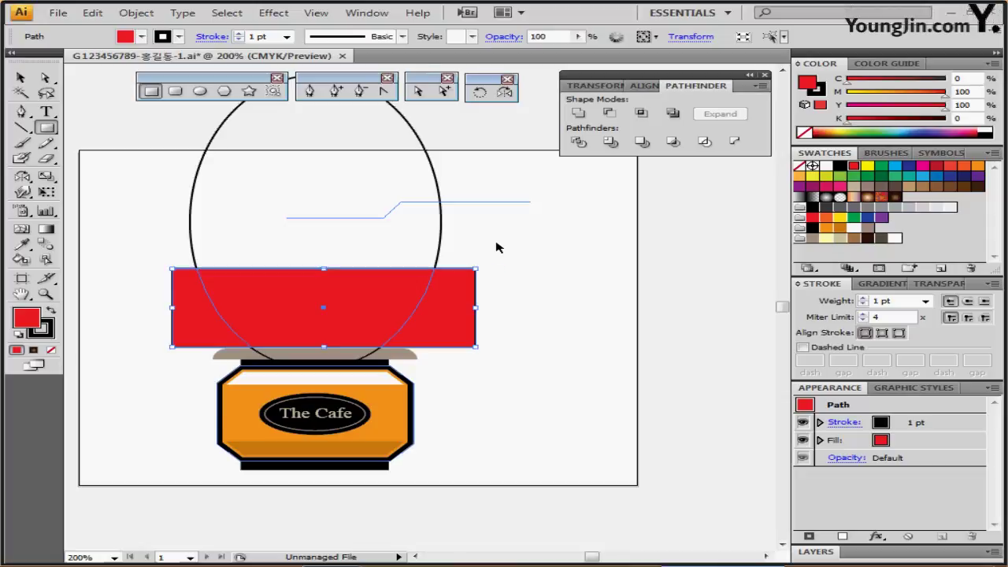
pyautogui.moveTo(503, 241); pyautogui.dragTo(402, 295)
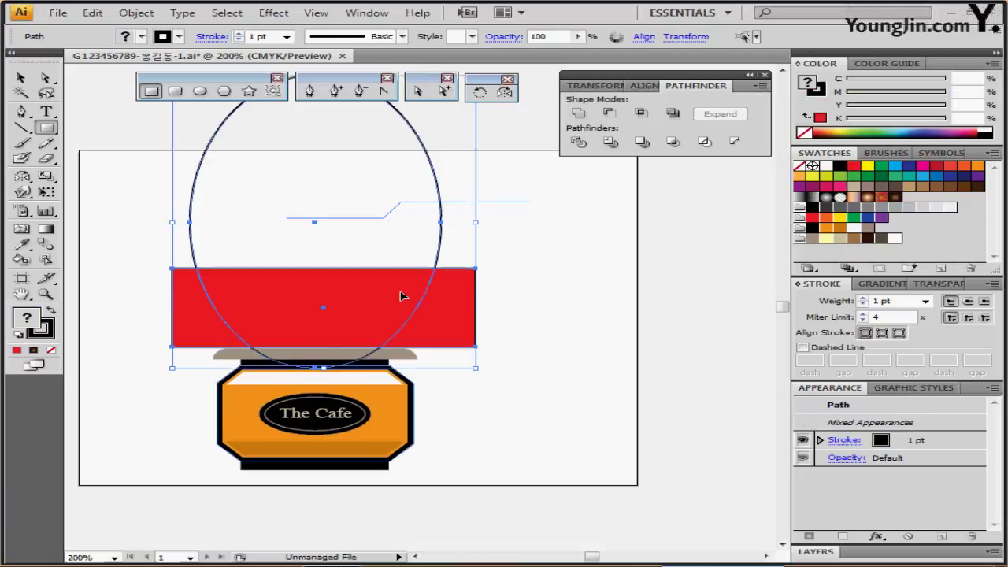
pyautogui.click(648, 115)
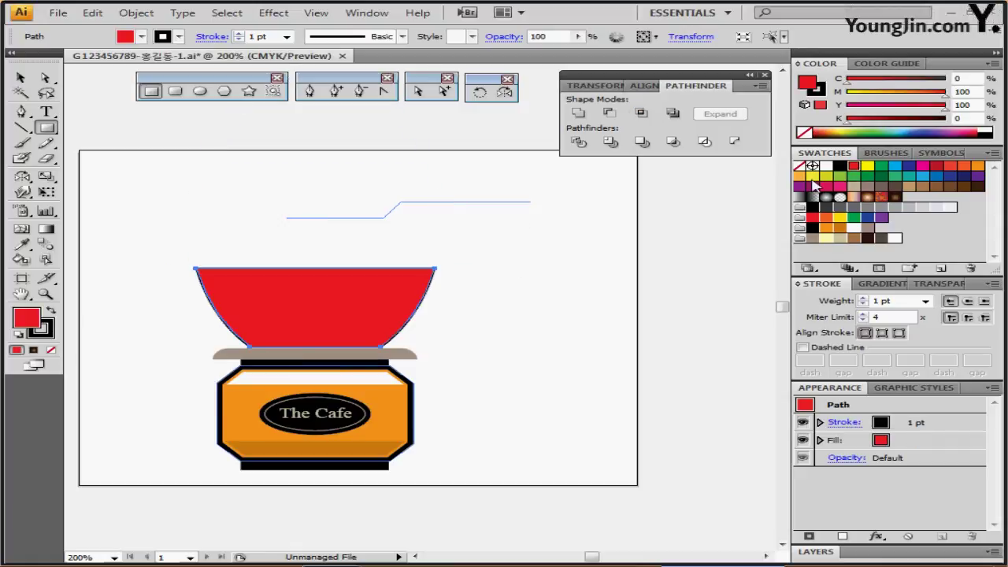
# Remove the bowl's stroke and fill it with the dark brown radial gradient swatch
pyautogui.click(817, 97)
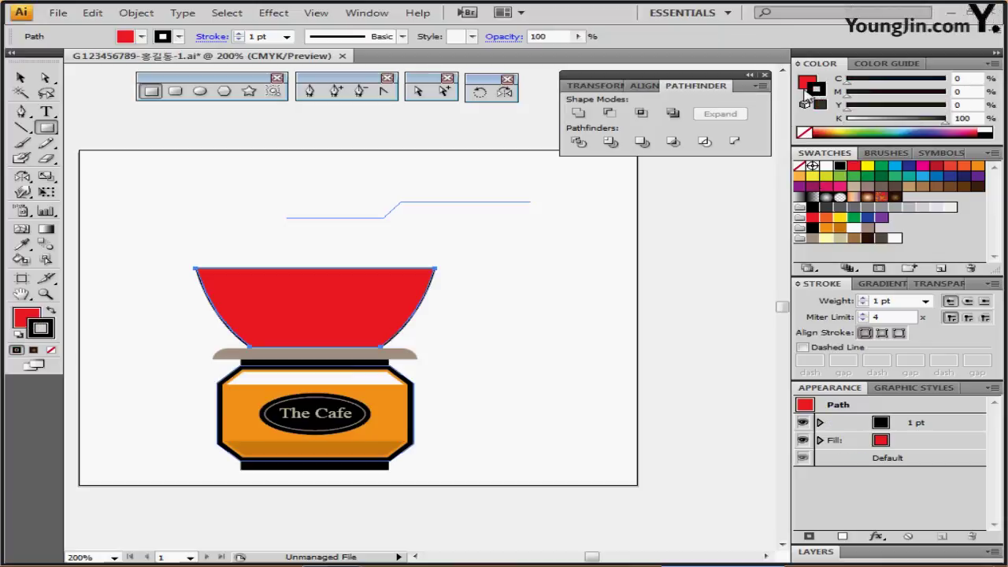
pyautogui.press('/')
pyautogui.click(806, 82)
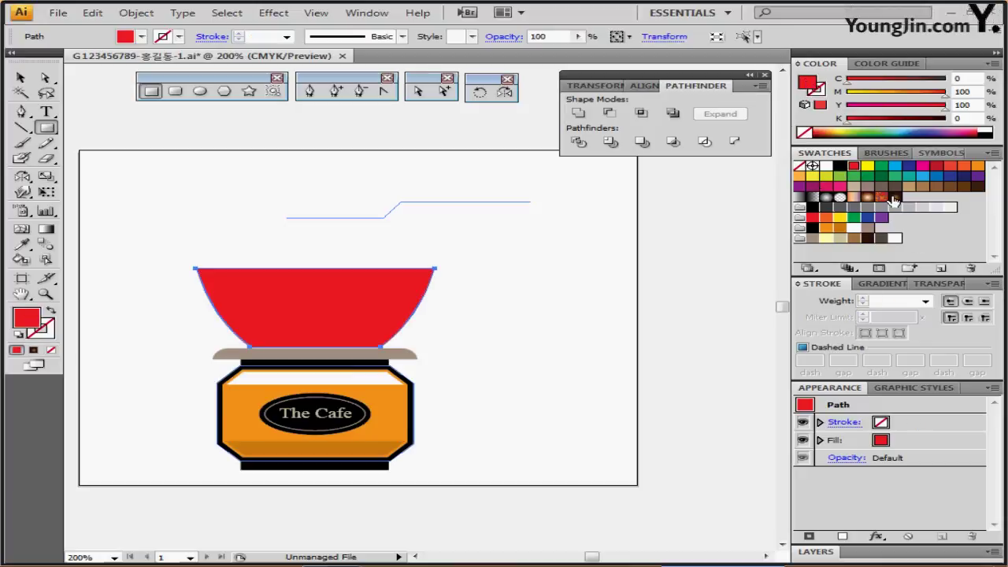
pyautogui.click(894, 197)
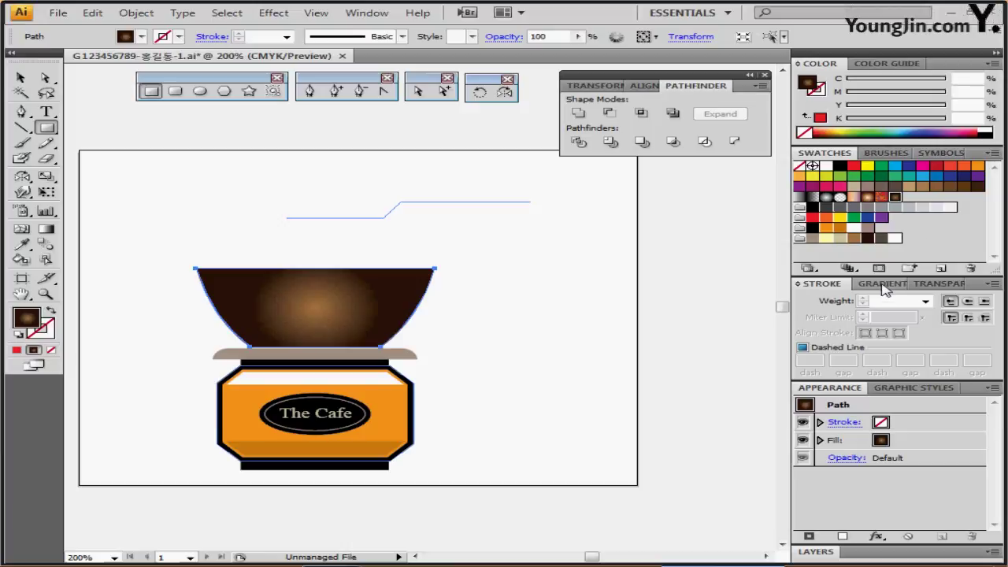
# Move the gradient's dark brown stop to location 69.88% and check the colour values of both stops
pyautogui.click(882, 285)
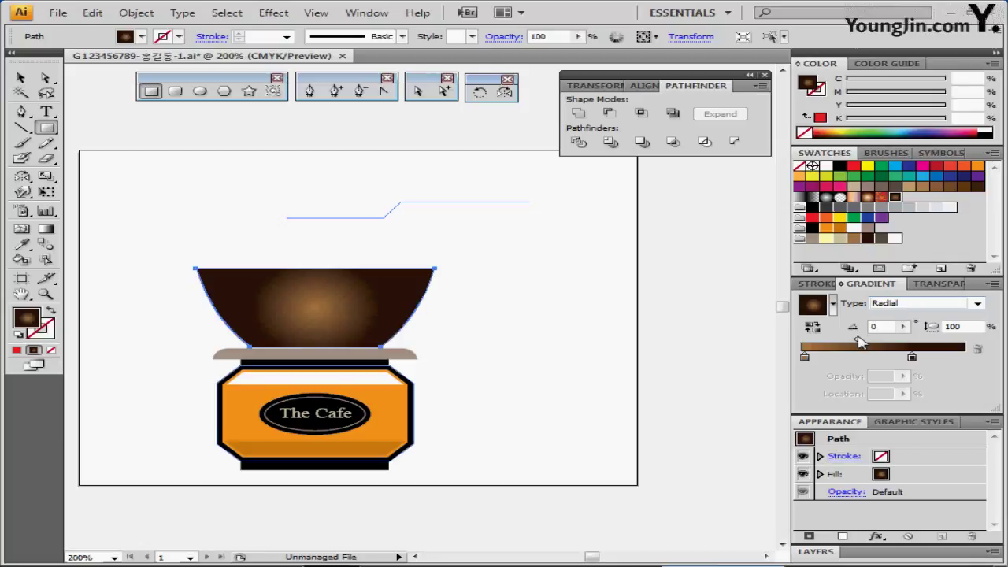
pyautogui.click(804, 358)
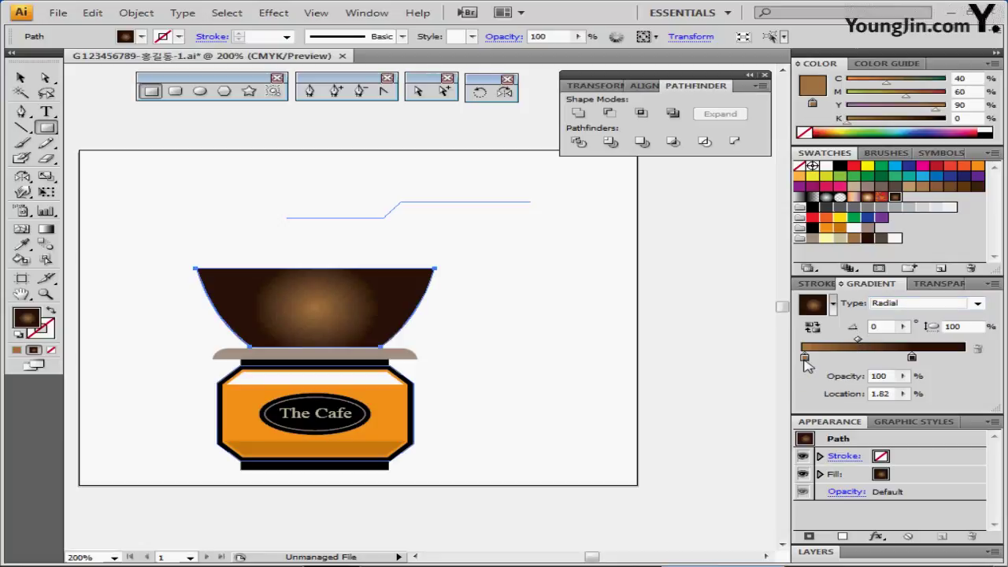
pyautogui.doubleClick(805, 359)
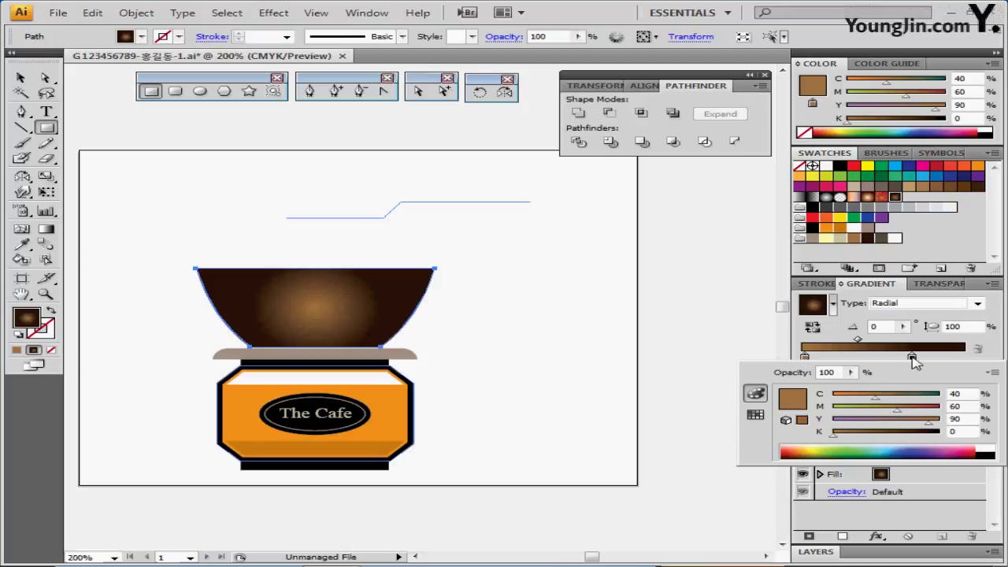
pyautogui.moveTo(912, 359)
pyautogui.mouseDown()
pyautogui.moveTo(967, 358)
pyautogui.moveTo(918, 360)
pyautogui.mouseUp()
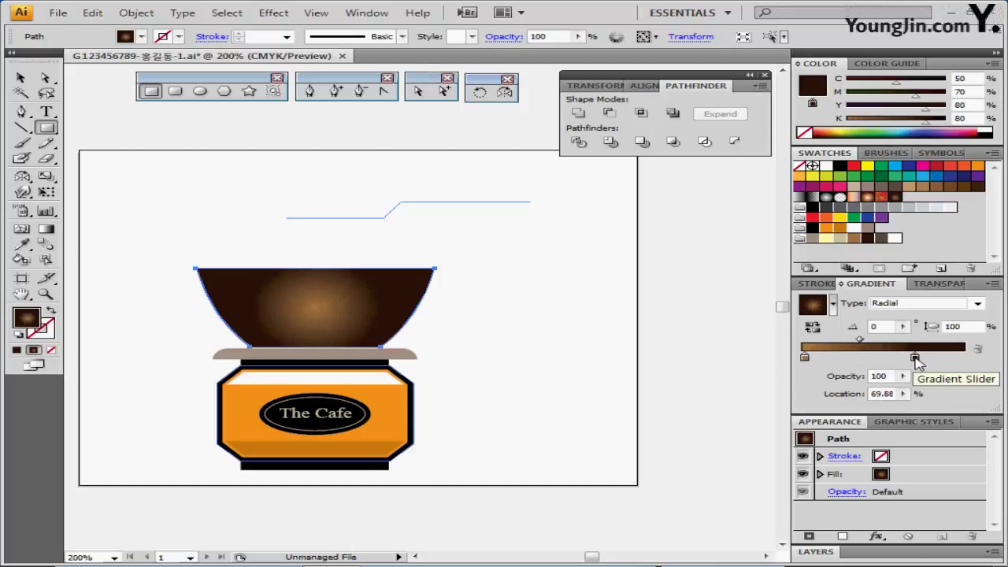
pyautogui.doubleClick(915, 359)
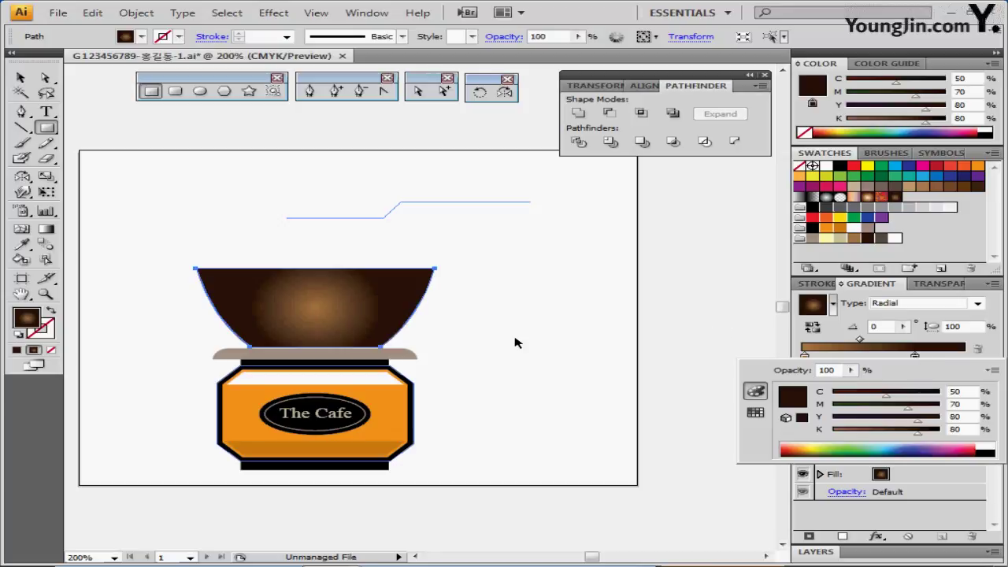
pyautogui.click(382, 304)
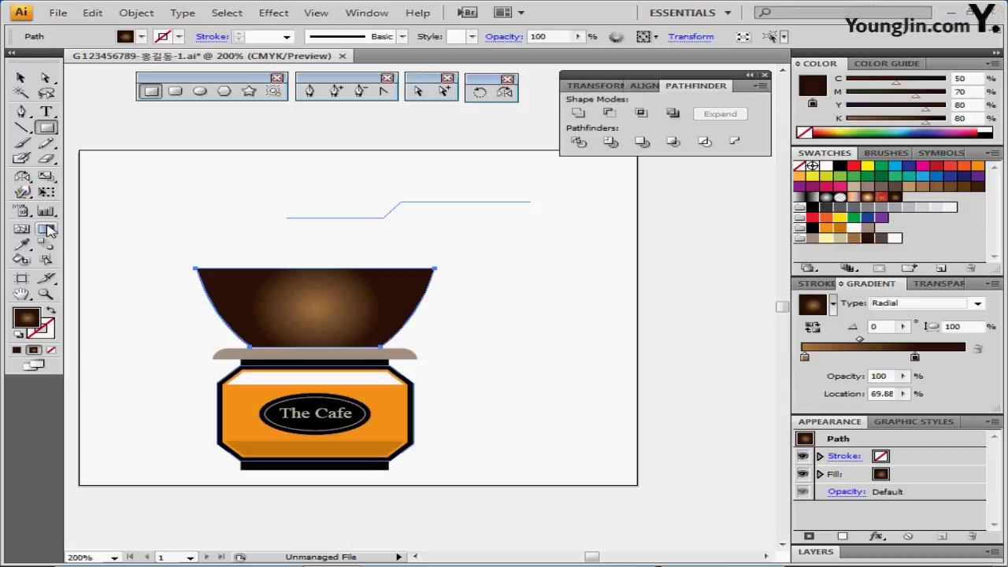
# Shift the centre of the bowl's radial gradient up and to the left, and widen its radius toward the bowl's right edge
pyautogui.click(47, 229)
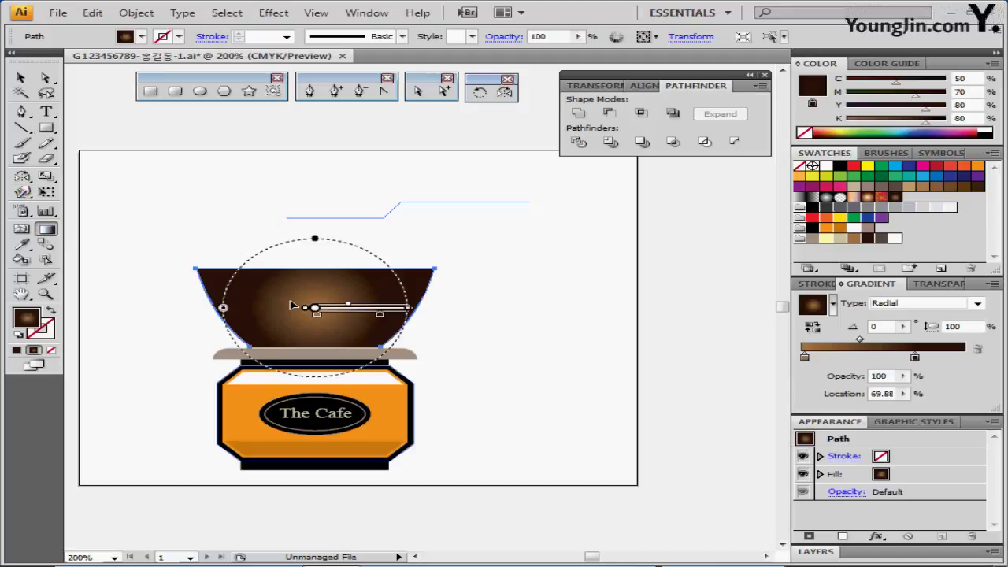
pyautogui.click(282, 297)
pyautogui.moveTo(281, 297); pyautogui.dragTo(288, 297)
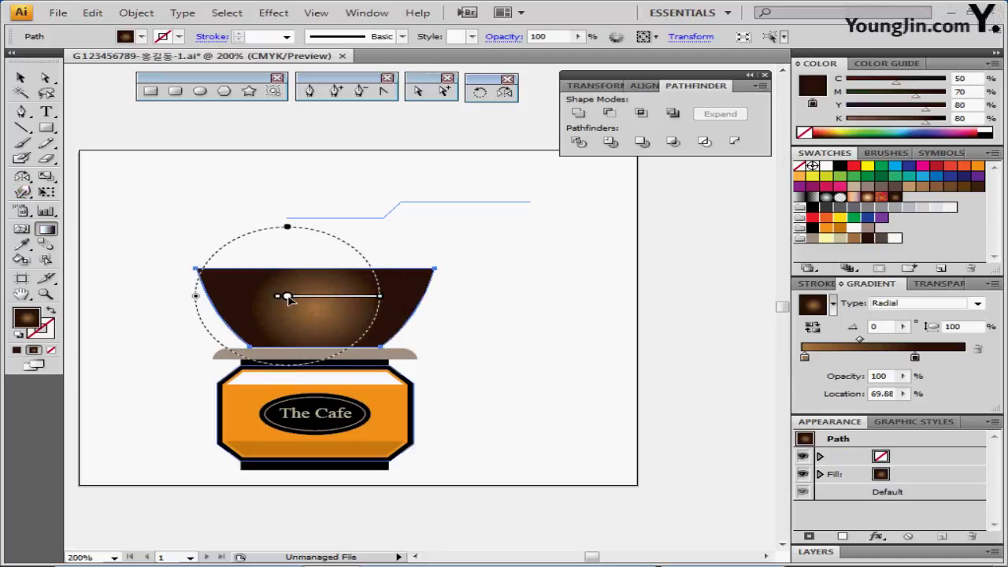
pyautogui.moveTo(384, 299)
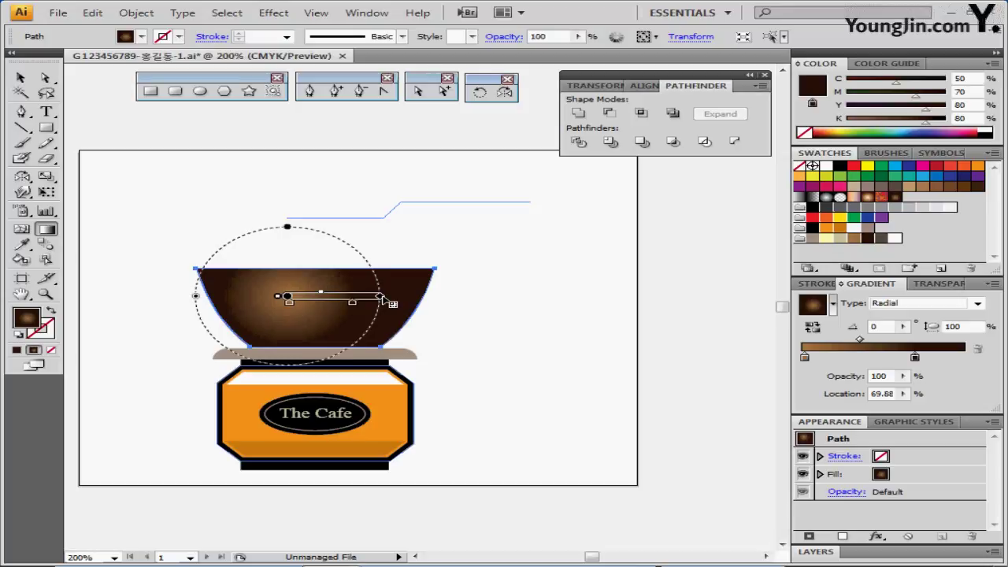
pyautogui.moveTo(382, 299); pyautogui.dragTo(418, 300)
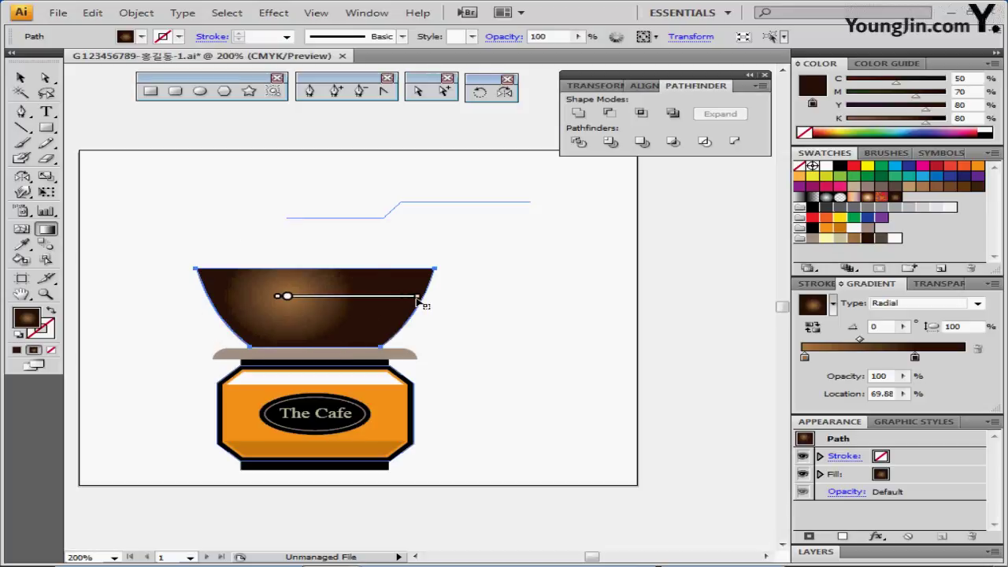
pyautogui.moveTo(415, 299)
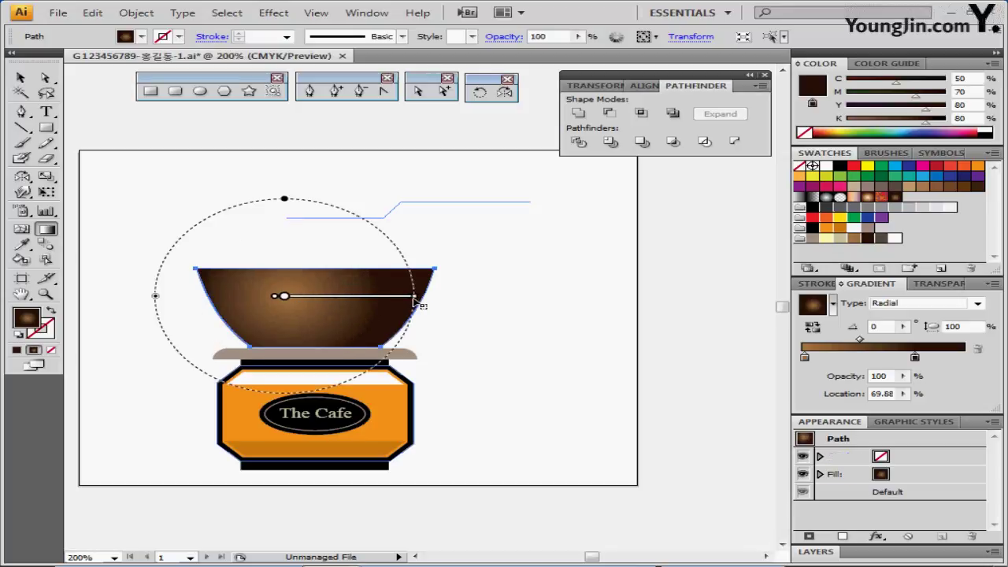
pyautogui.keyDown('ctrl'); pyautogui.click(522, 301); pyautogui.keyUp('ctrl')
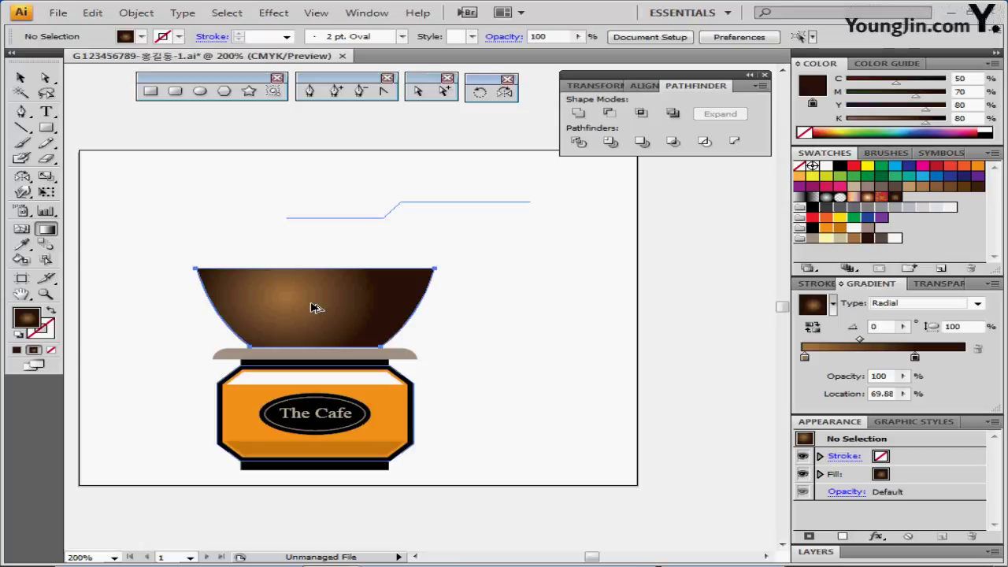
pyautogui.click(319, 307)
pyautogui.press('g')
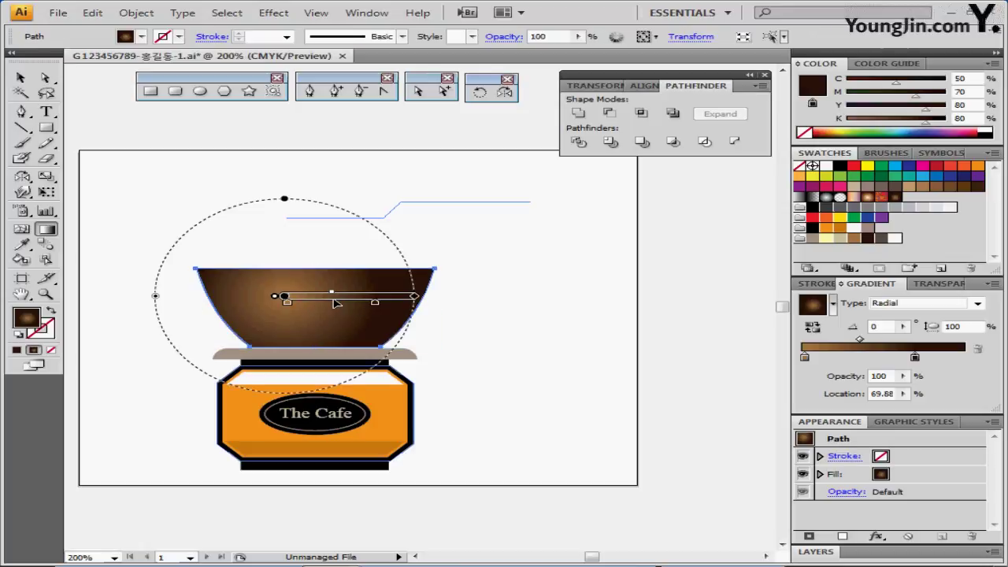
# Copy the bowl about 4.76 mm straight to the right, and give the copy no fill and a black 1 pt stroke
pyautogui.press('v')
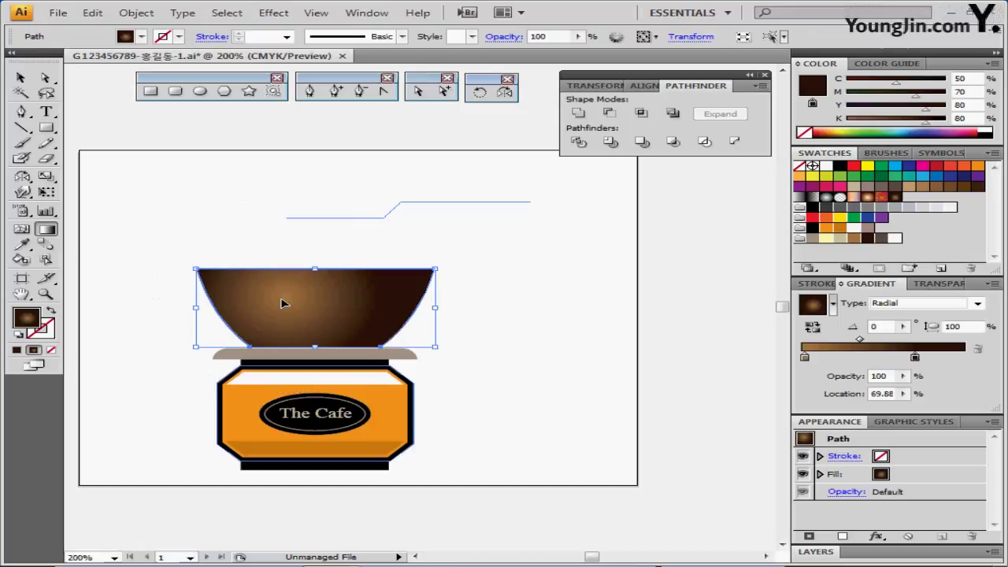
pyautogui.moveTo(286, 313); pyautogui.dragTo(312, 313)
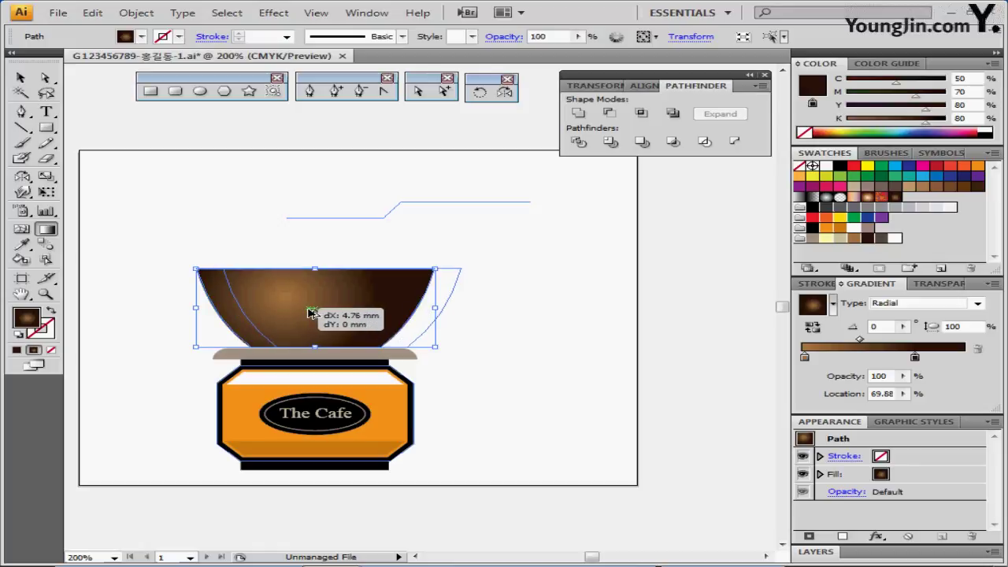
pyautogui.moveTo(309, 314); pyautogui.dragTo(308, 313)
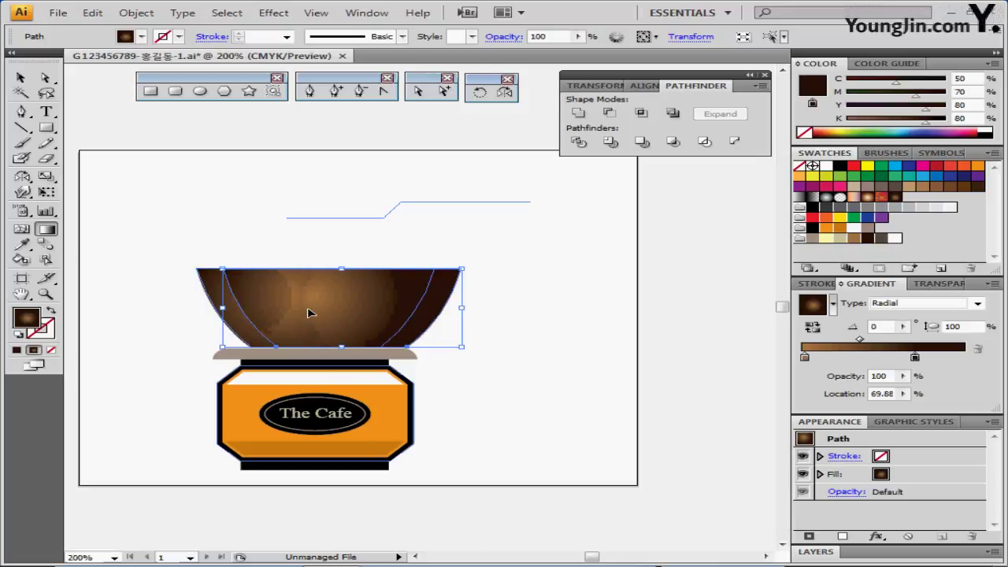
pyautogui.press('g')
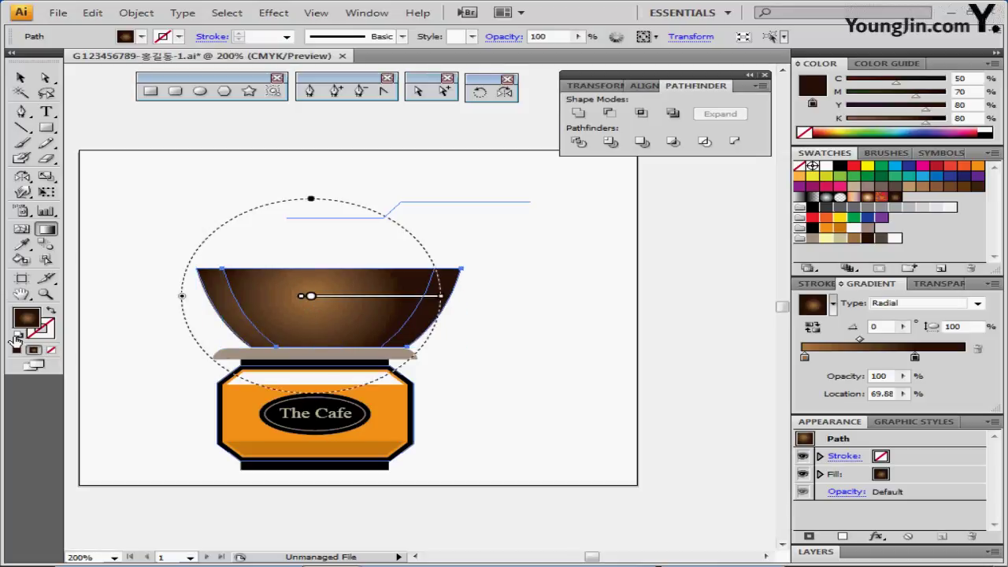
pyautogui.click(17, 336)
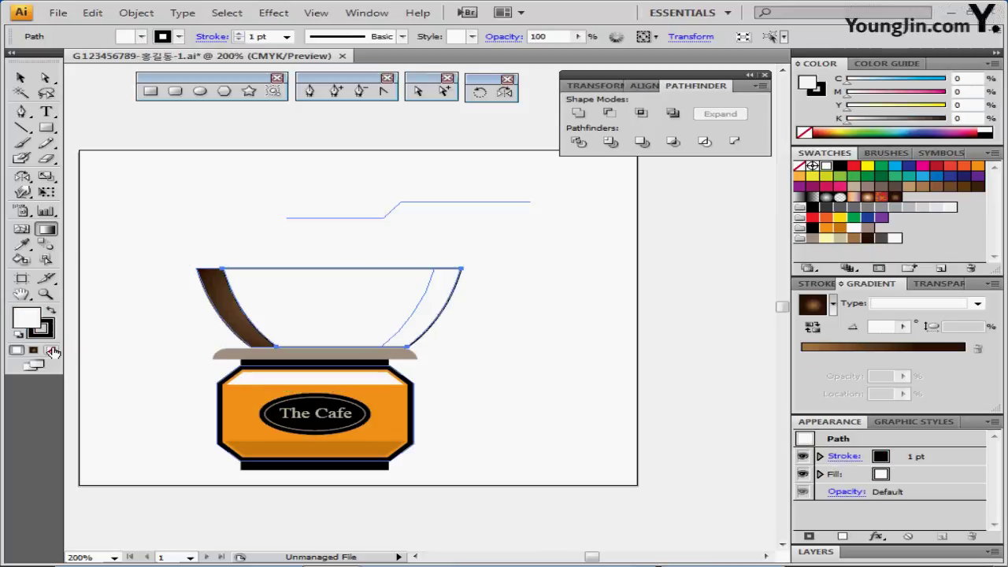
pyautogui.click(52, 350)
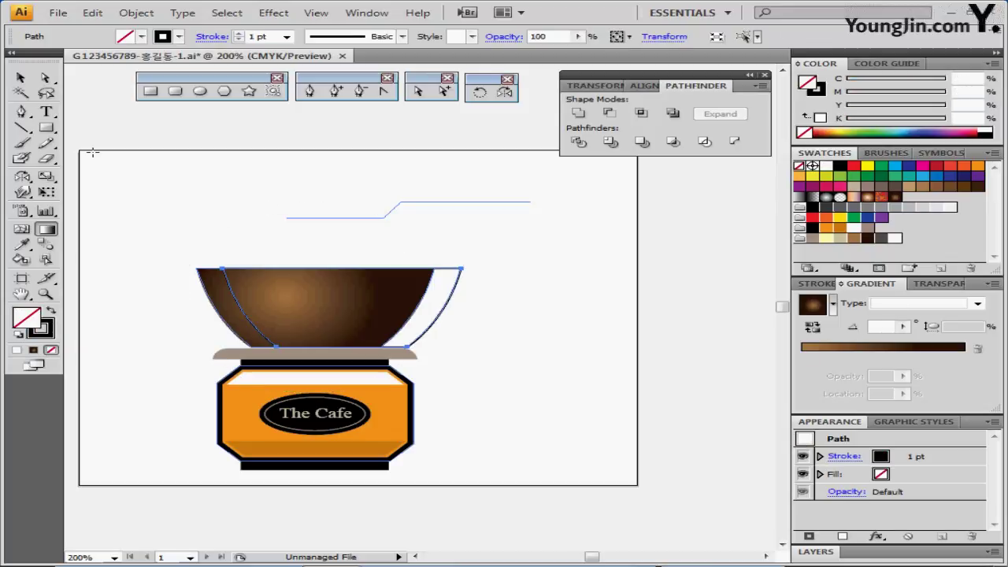
# Delete the top, right and bottom edges of the outlined copy, keeping only its left curve
pyautogui.click(417, 93)
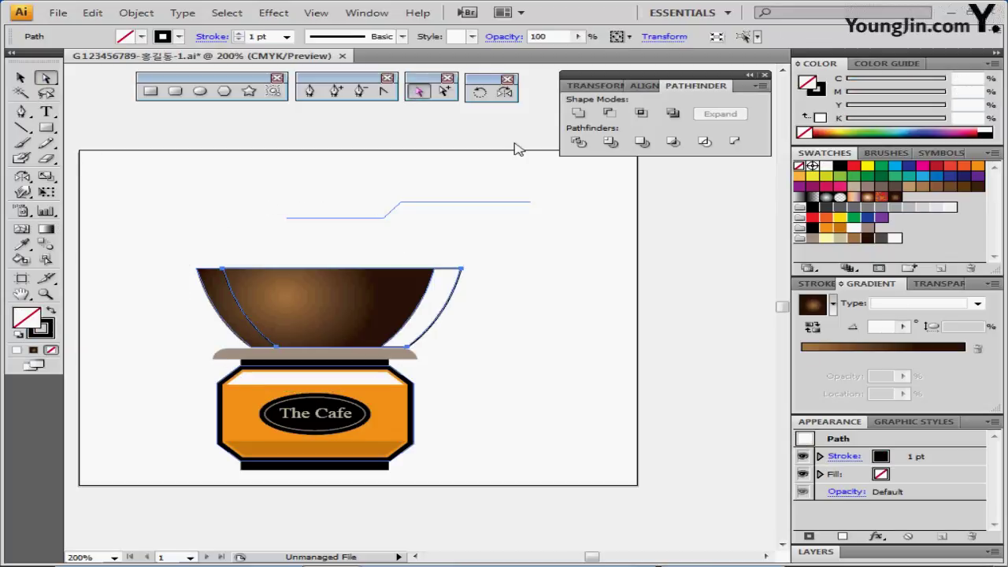
pyautogui.click(462, 270)
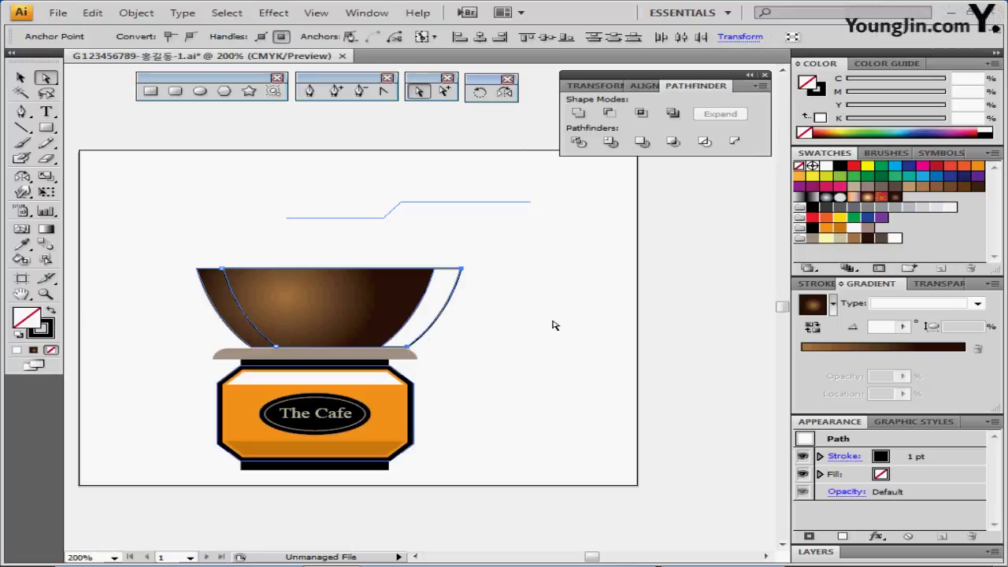
pyautogui.press('Delete')
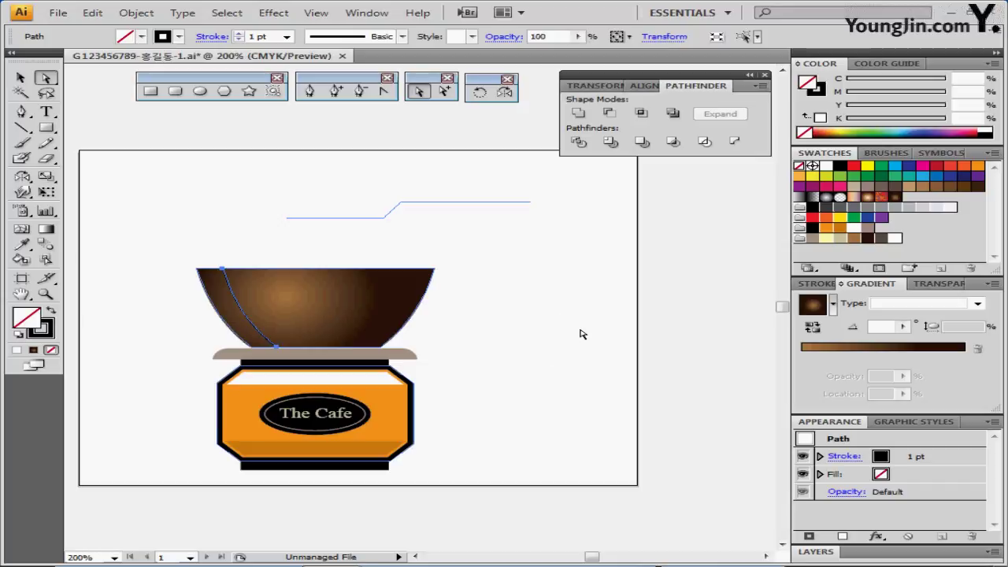
# Colour the curve's stroke pale yellow with CMYK values 0, 0, 20, 0
pyautogui.click(822, 93)
pyautogui.click(853, 227)
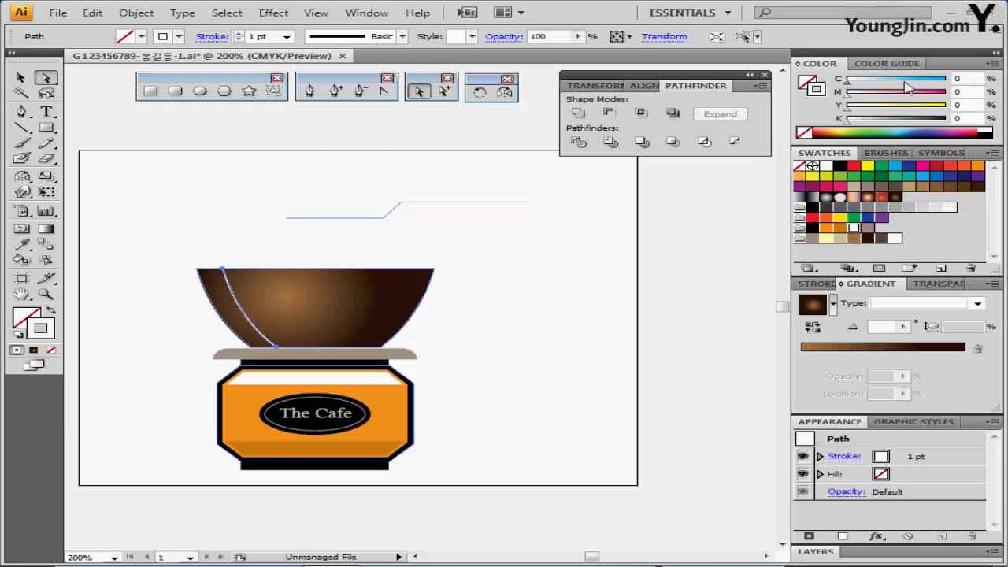
pyautogui.click(982, 104)
pyautogui.write('20')
pyautogui.press('Return')
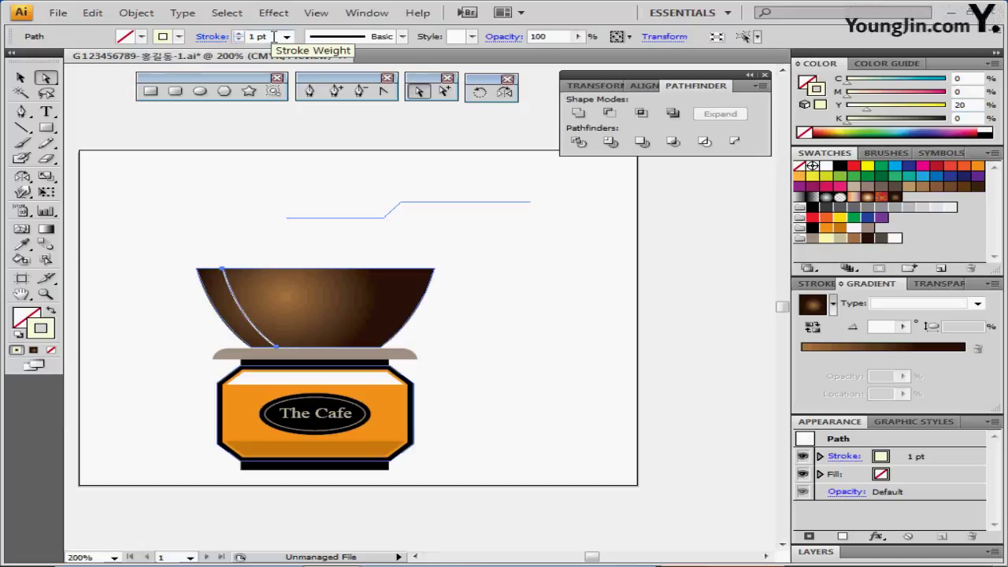
# Turn the curve's 1 pt stroke into a dashed line with a 3 pt dash
pyautogui.click(209, 36)
pyautogui.click(33, 100)
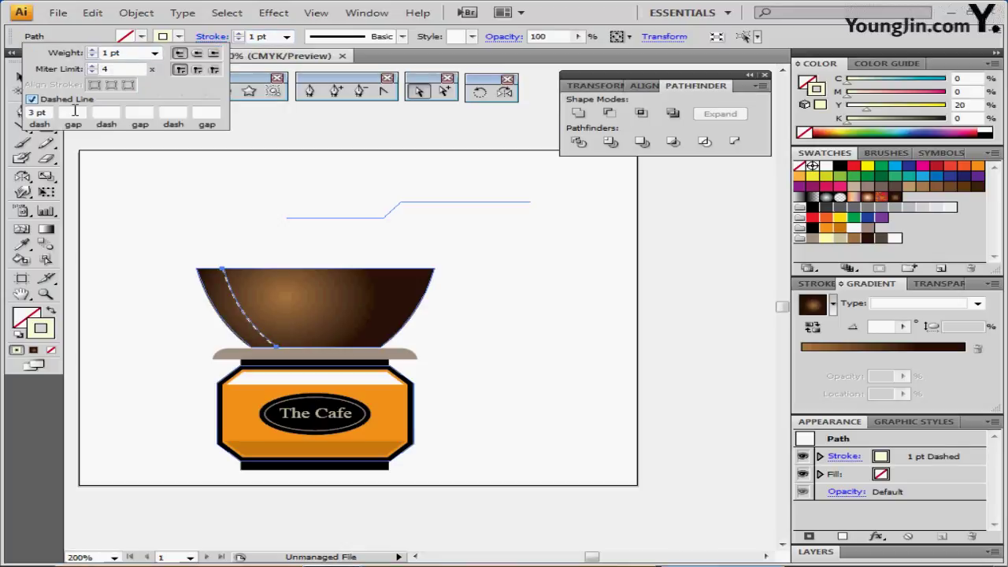
pyautogui.doubleClick(50, 114)
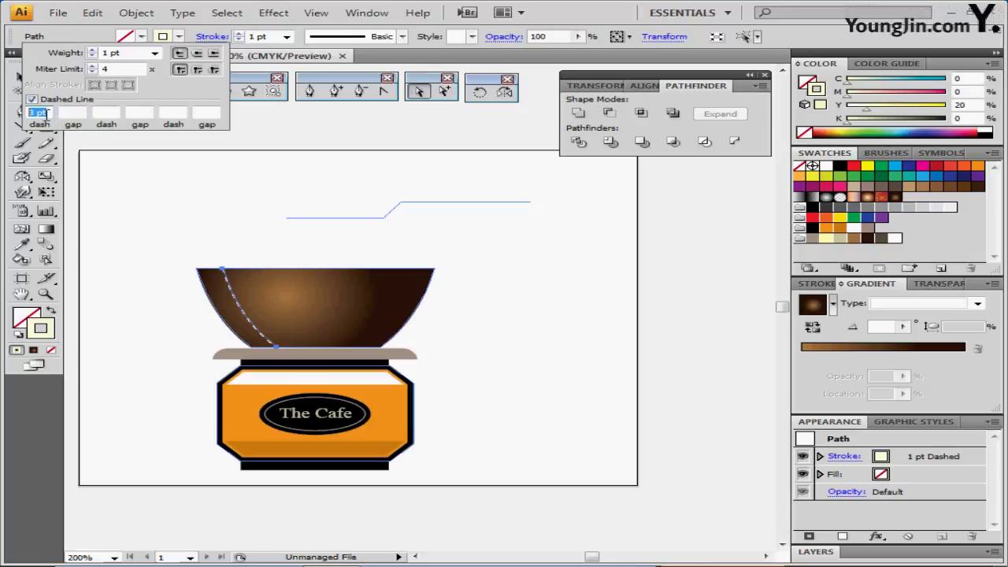
pyautogui.click(396, 49)
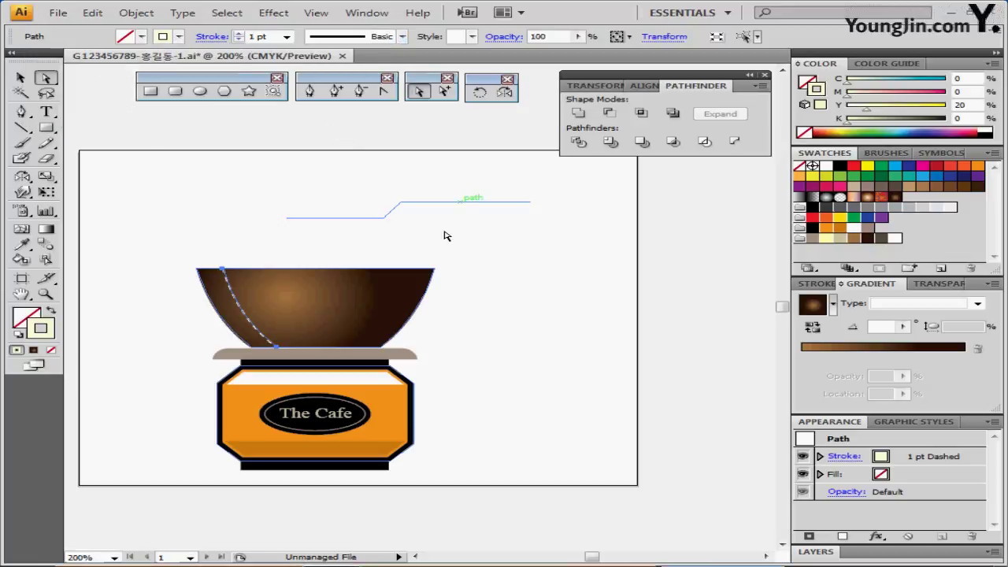
# Reflect a copy of the dashed curve to the bowl's right side, across the vertical axis through the "The Cafe" label's centre
pyautogui.click(513, 92)
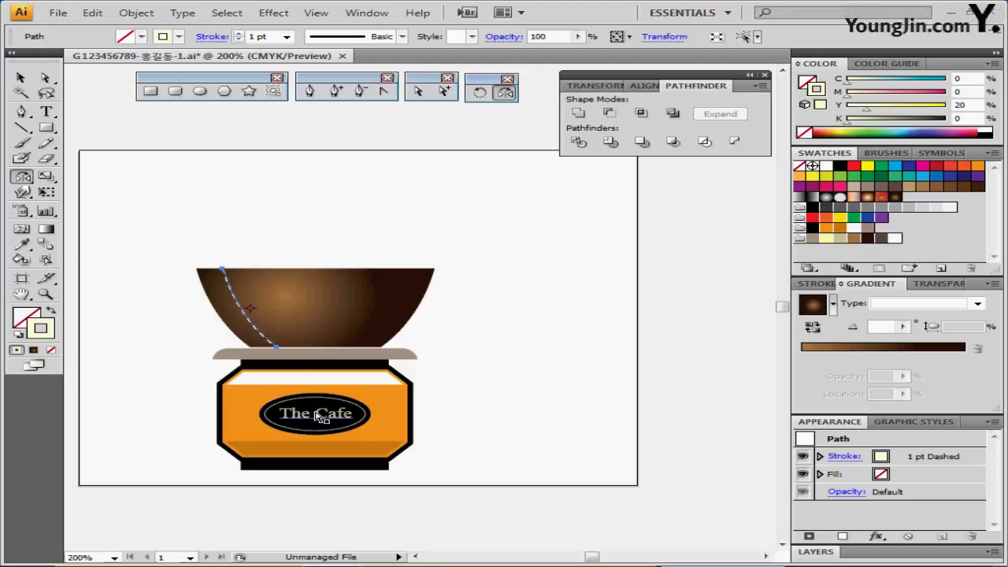
pyautogui.hotkey('ctrl', 'y')
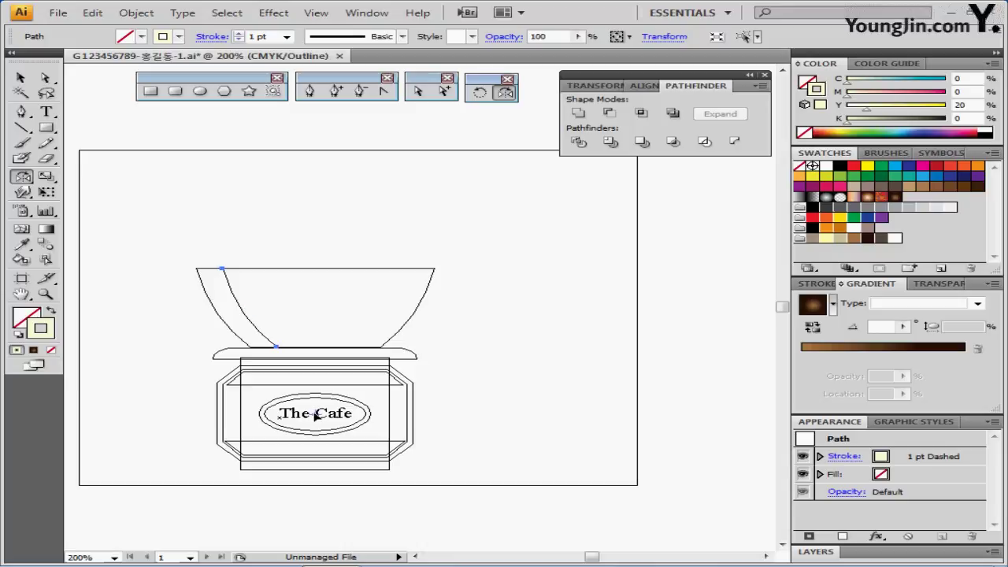
pyautogui.moveTo(204, 269); pyautogui.dragTo(461, 241)
pyautogui.hotkey('ctrl', 'y')
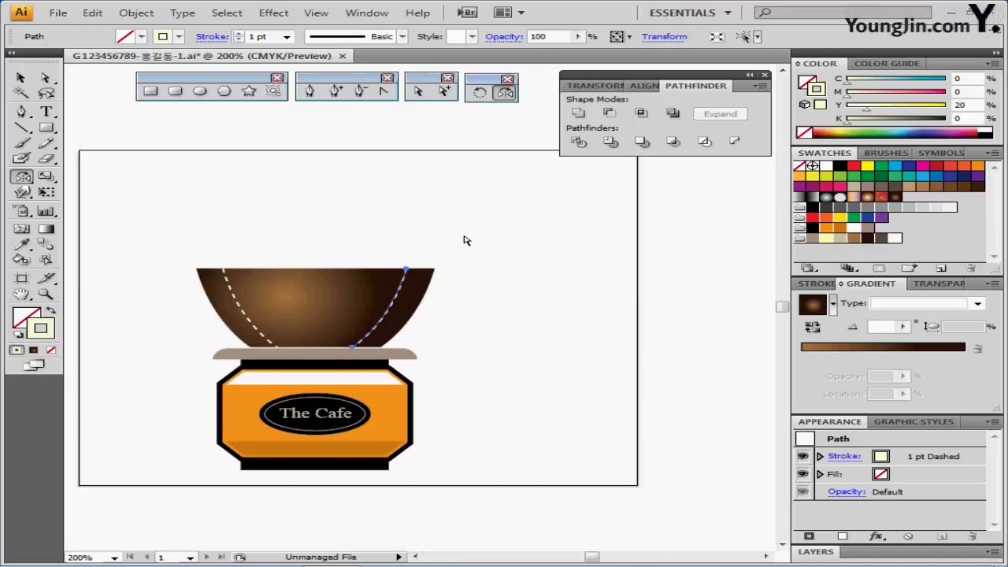
# Select both dashed curves on the bowl and make a blend between them
pyautogui.keyDown('shift'); pyautogui.click(245, 302); pyautogui.keyUp('shift')
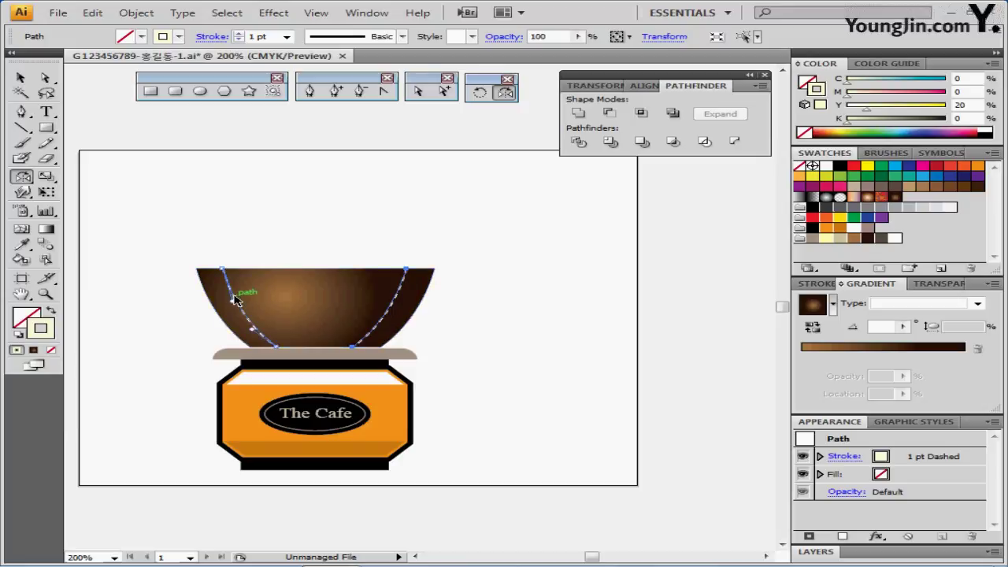
pyautogui.click(141, 14)
pyautogui.moveTo(243, 313)
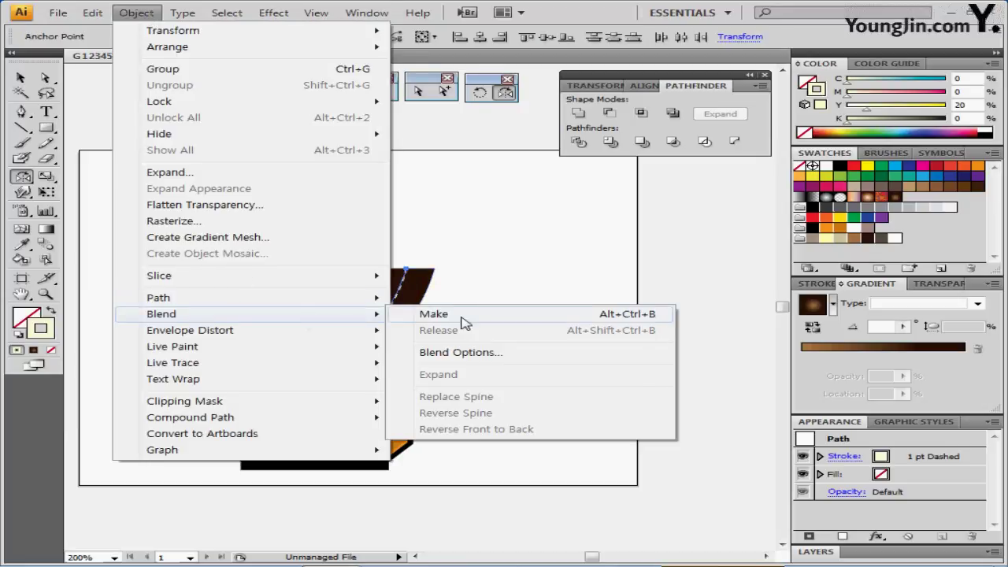
pyautogui.click(465, 321)
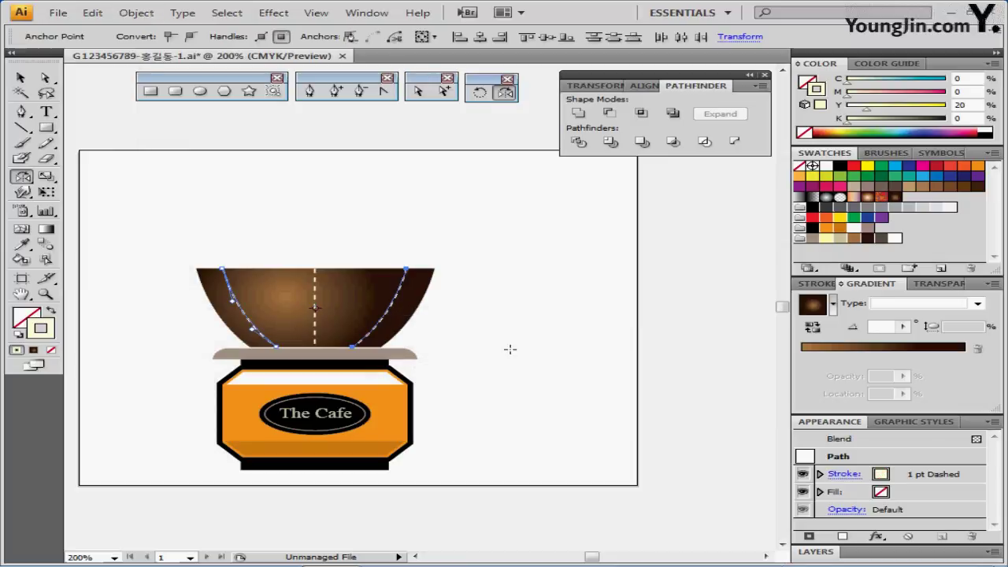
# Set the blend's spacing to Specified Steps with 2 steps, with the preview enabled
pyautogui.doubleClick(45, 244)
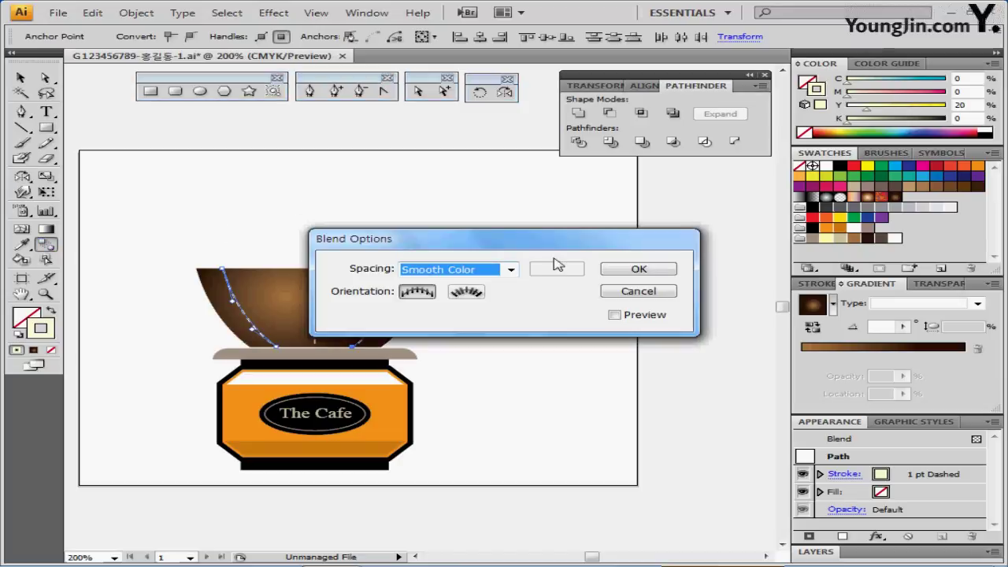
pyautogui.moveTo(555, 264); pyautogui.dragTo(571, 184)
pyautogui.click(630, 236)
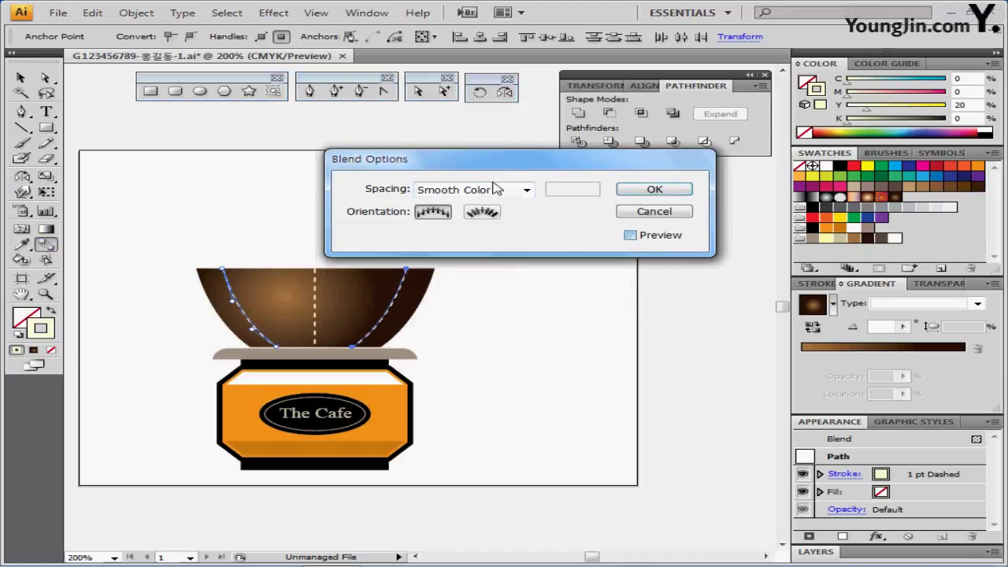
pyautogui.click(495, 189)
pyautogui.click(490, 217)
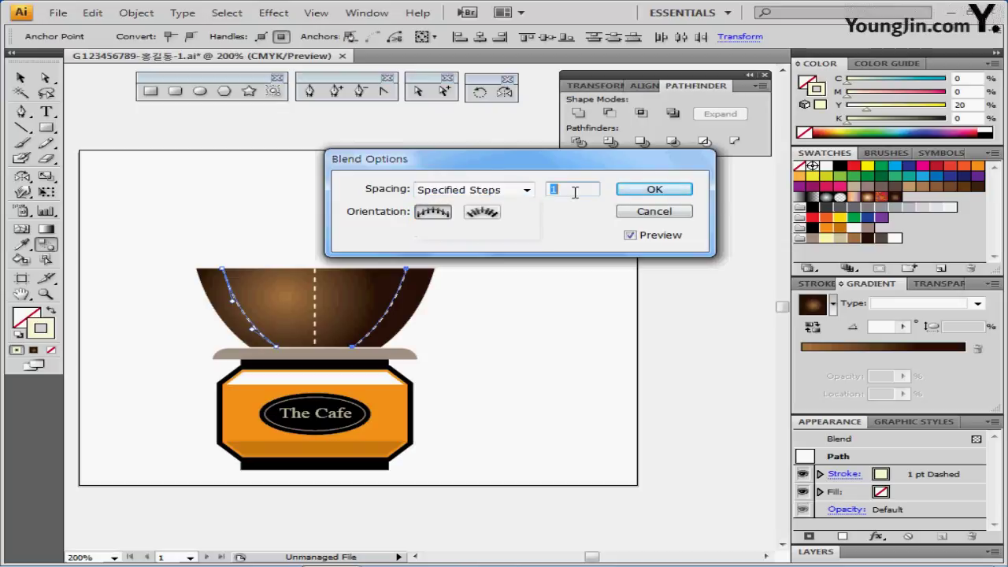
pyautogui.write('2')
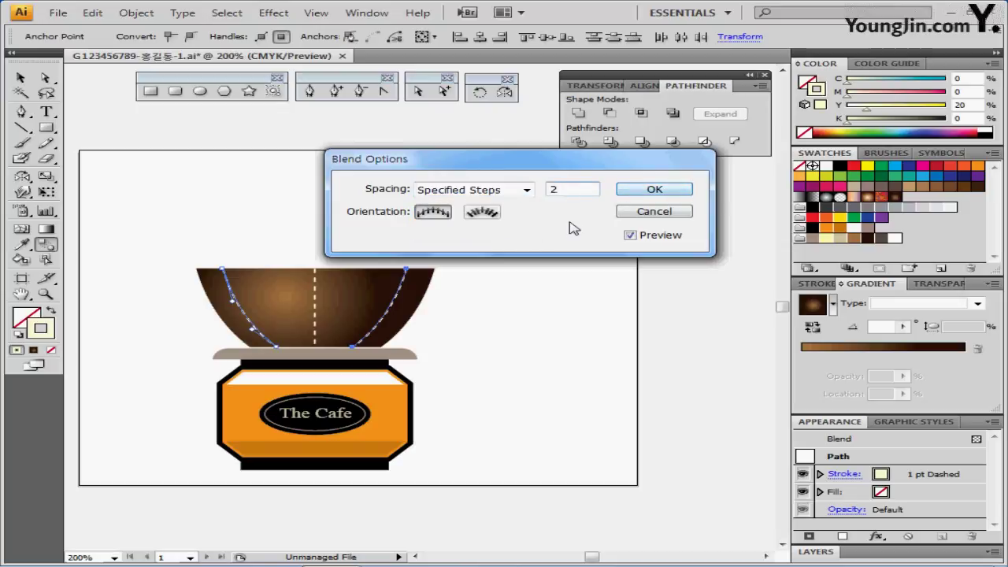
pyautogui.click(636, 196)
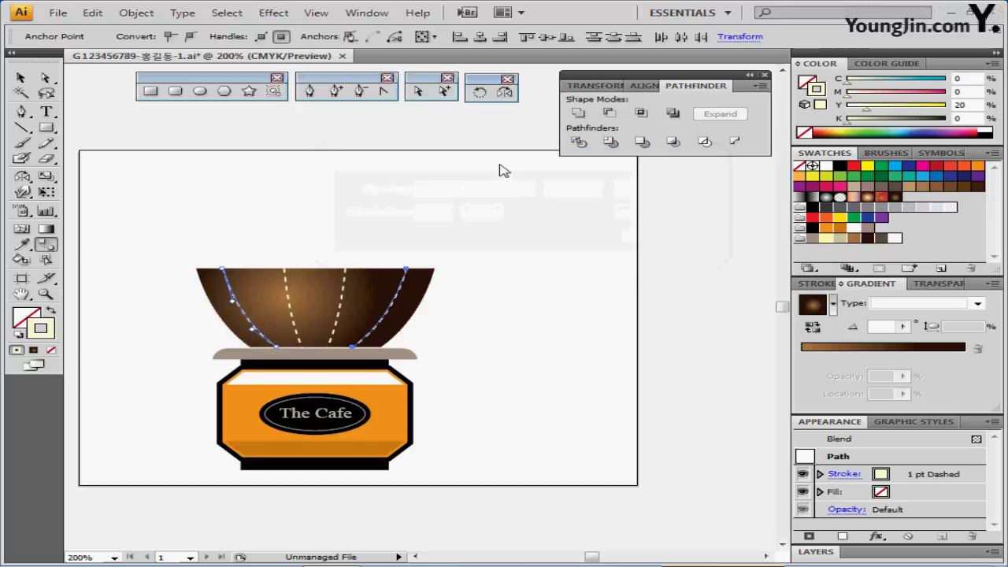
# Expand the blend on the bowl into a group of individual dashed curves
pyautogui.click(136, 13)
pyautogui.moveTo(181, 315)
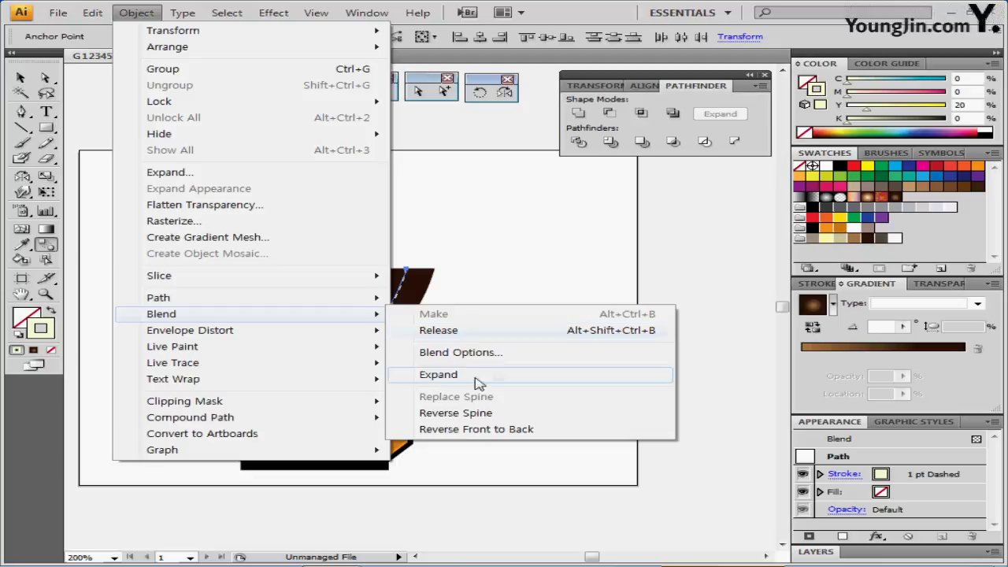
pyautogui.click(438, 374)
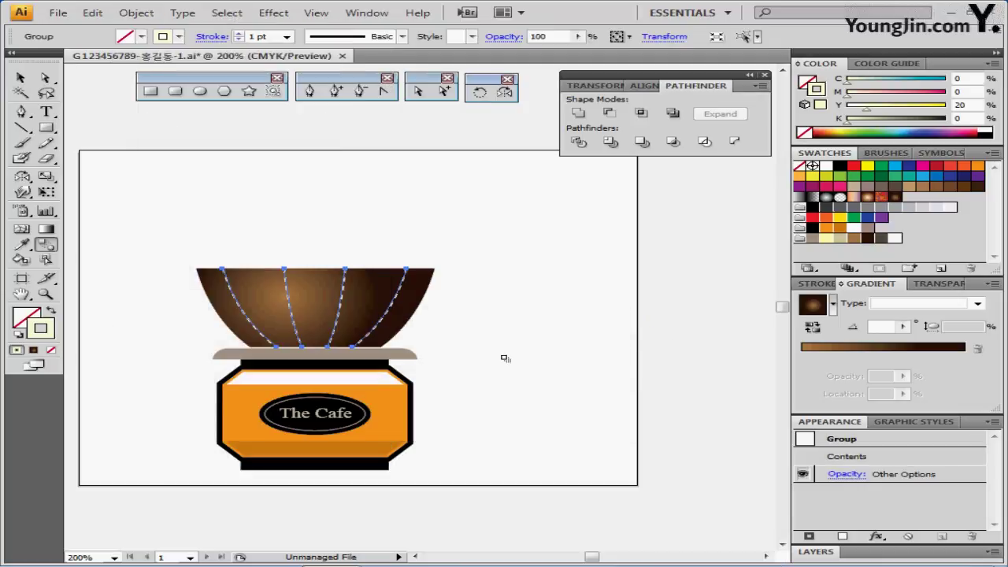
pyautogui.moveTo(466, 393); pyautogui.dragTo(475, 367)
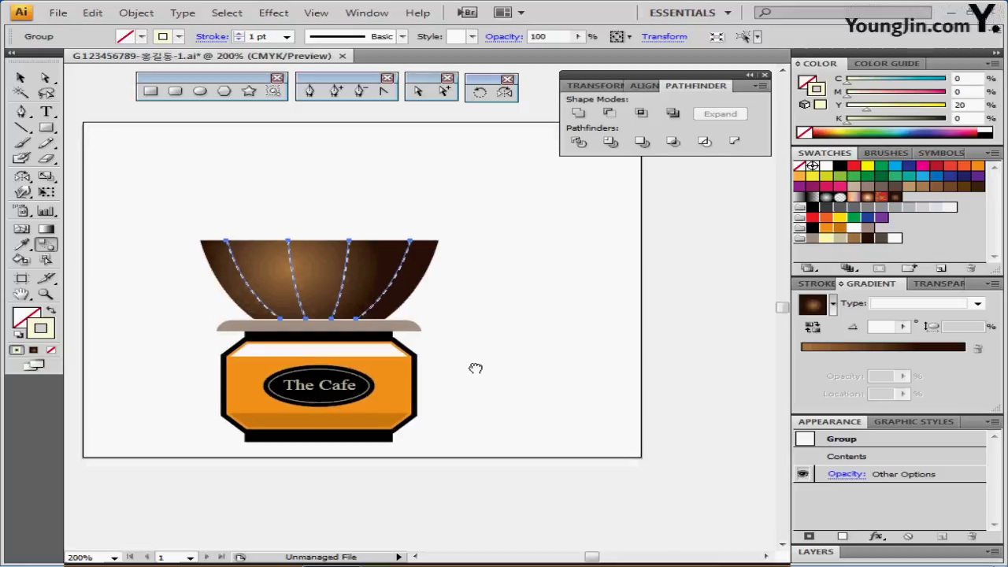
# Select the bowl with its dashed curves and nudge them slightly down onto the grey-brown cap
pyautogui.click(21, 79)
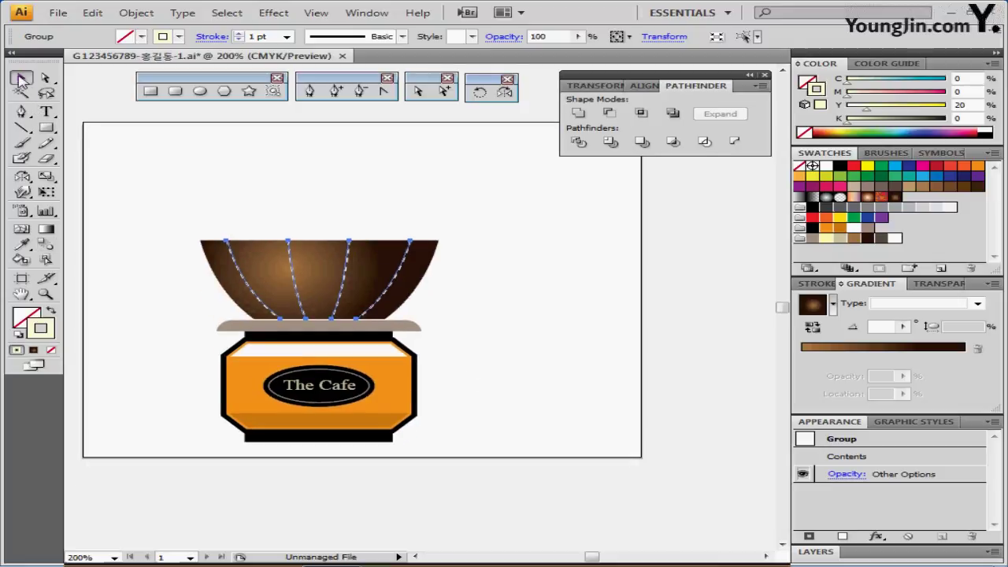
pyautogui.press('Down')
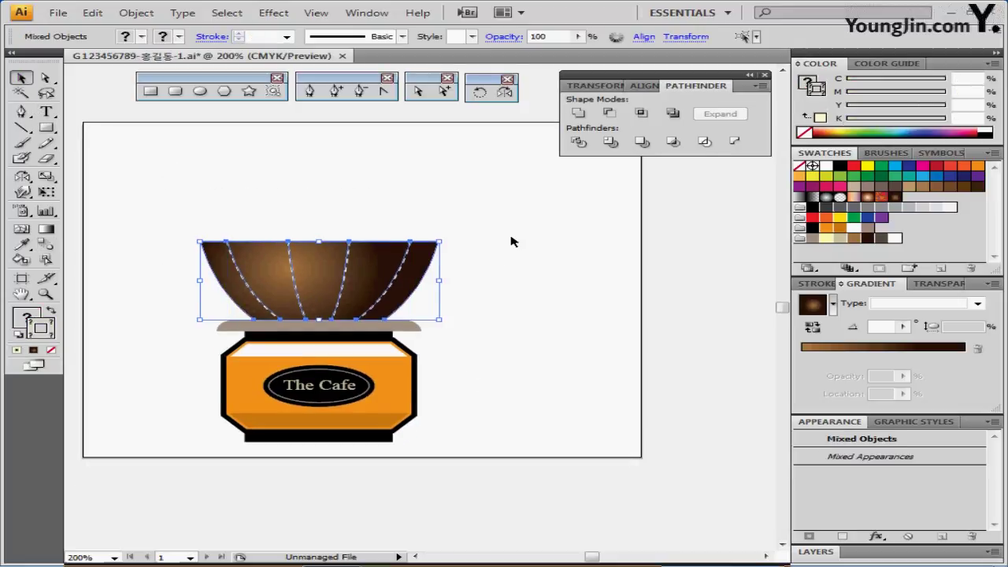
pyautogui.click(560, 358)
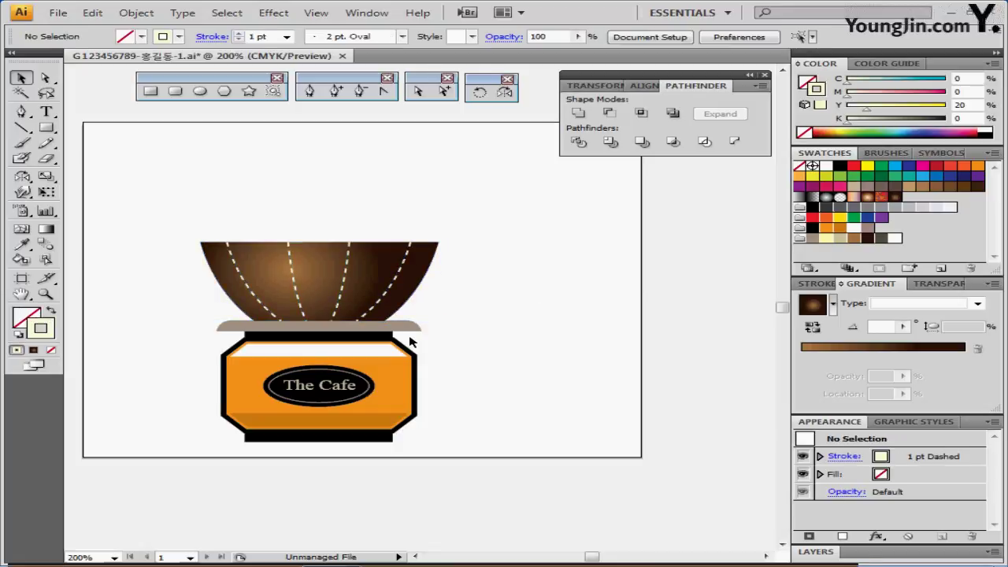
# Reflect a copy of the grey-brown cap across the horizontal axis
pyautogui.click(409, 334)
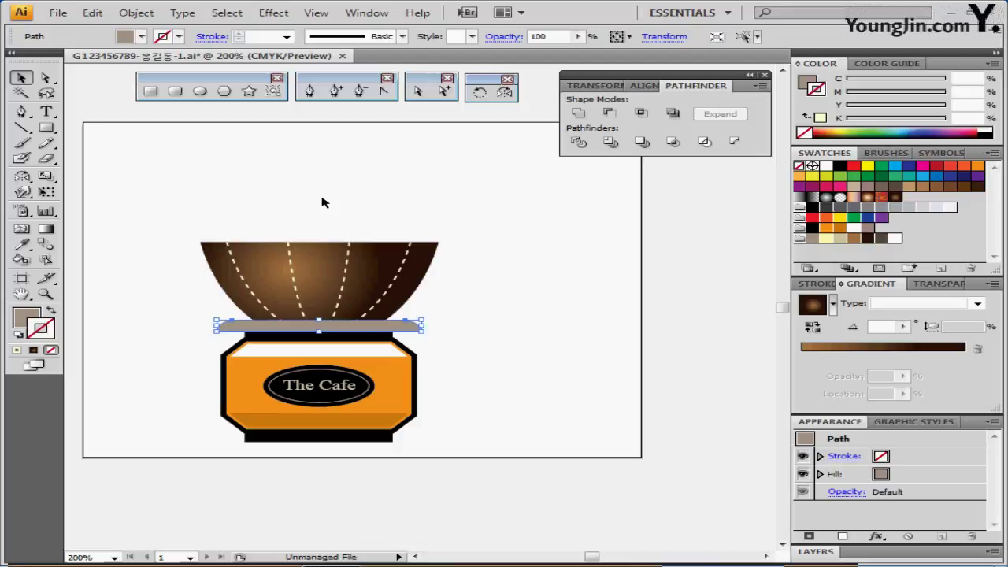
pyautogui.click(504, 92)
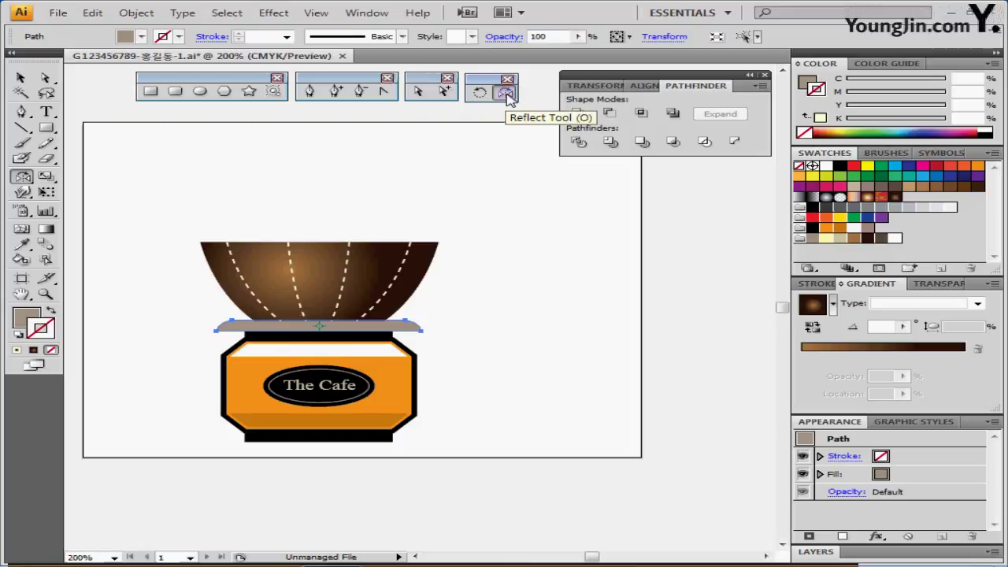
pyautogui.doubleClick(506, 95)
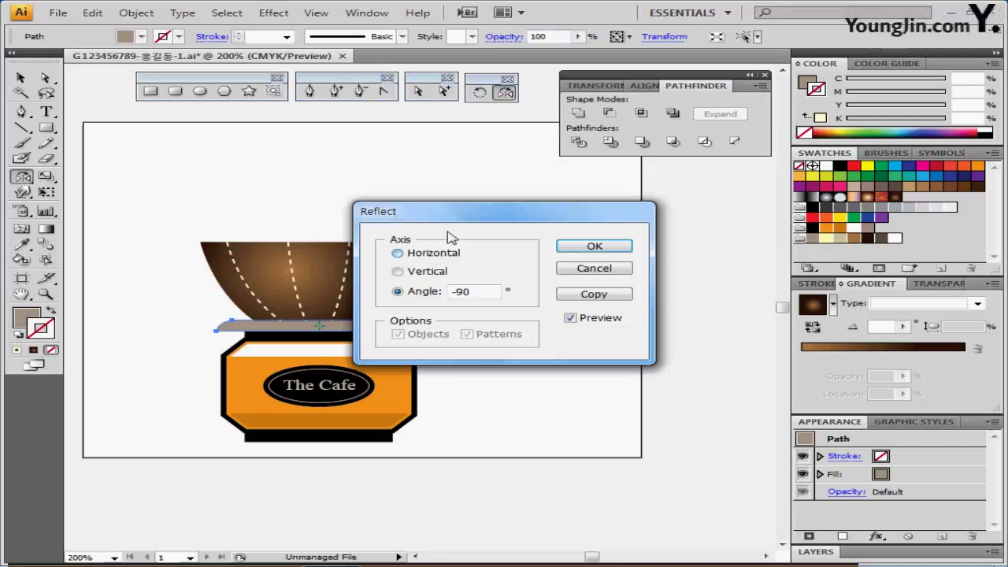
pyautogui.hotkey('alt', 'h')
pyautogui.moveTo(463, 219); pyautogui.dragTo(544, 177)
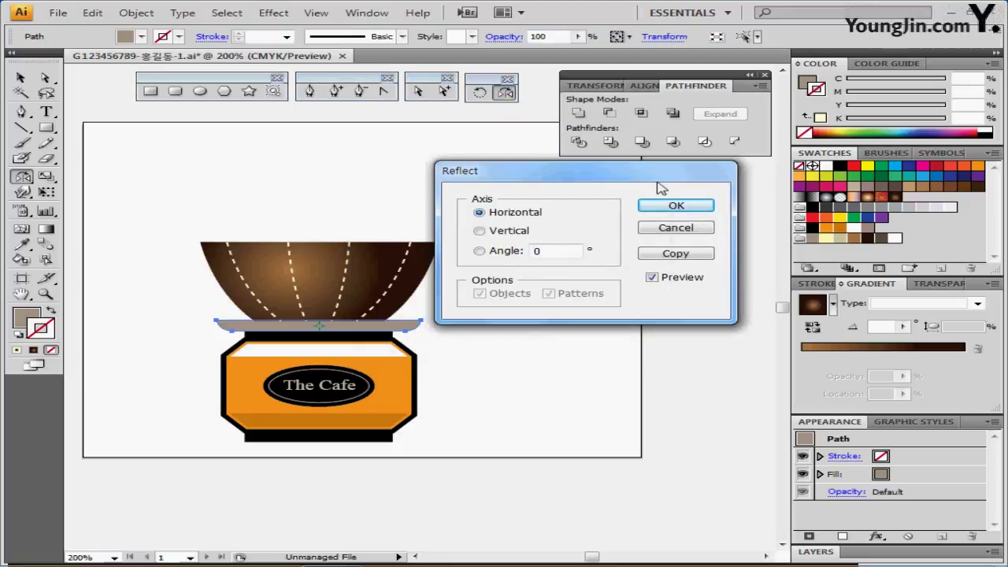
pyautogui.click(667, 252)
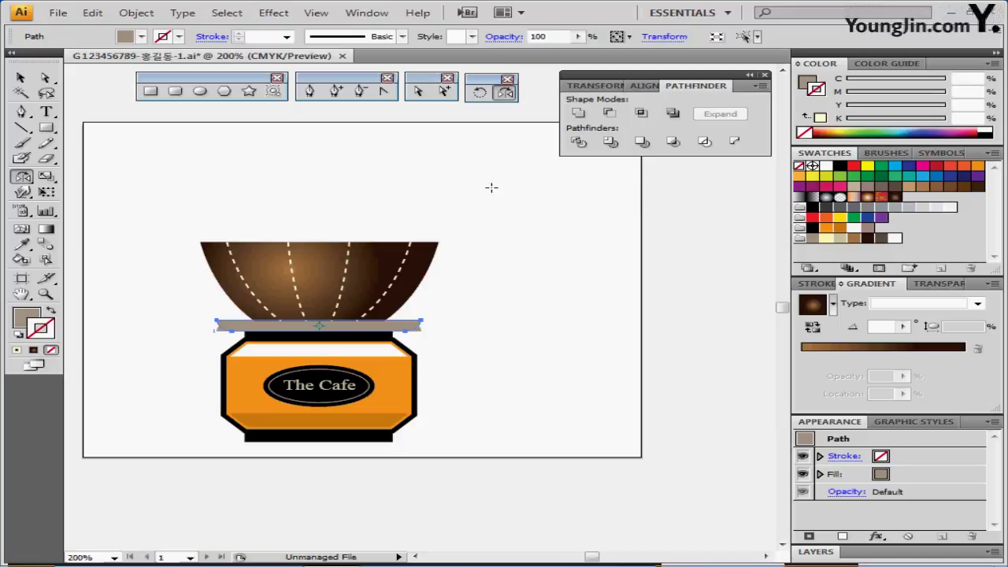
# Scale the flipped cap copy non-uniformly to 135% horizontally and 100% vertically
pyautogui.doubleClick(48, 178)
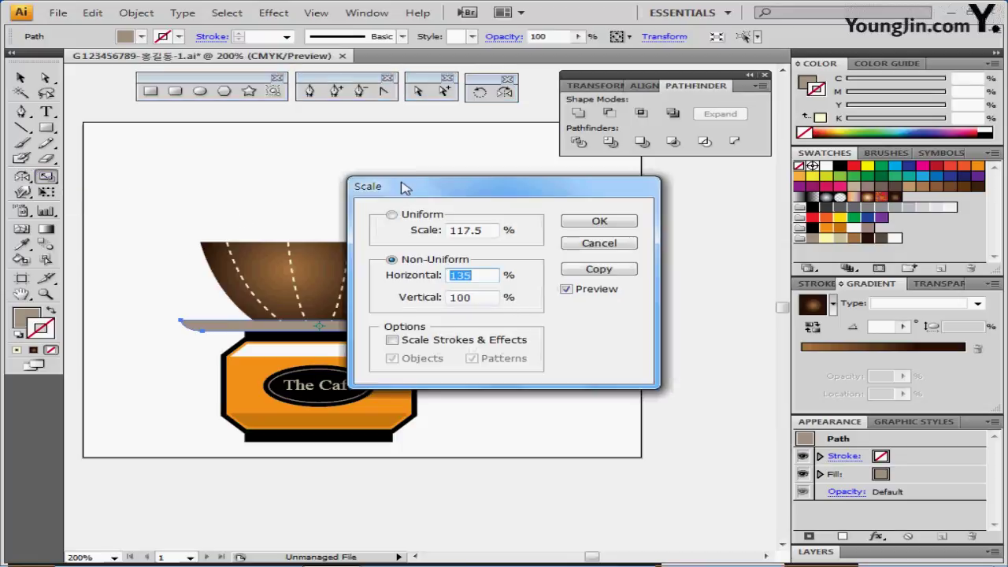
pyautogui.moveTo(402, 183); pyautogui.dragTo(429, 144)
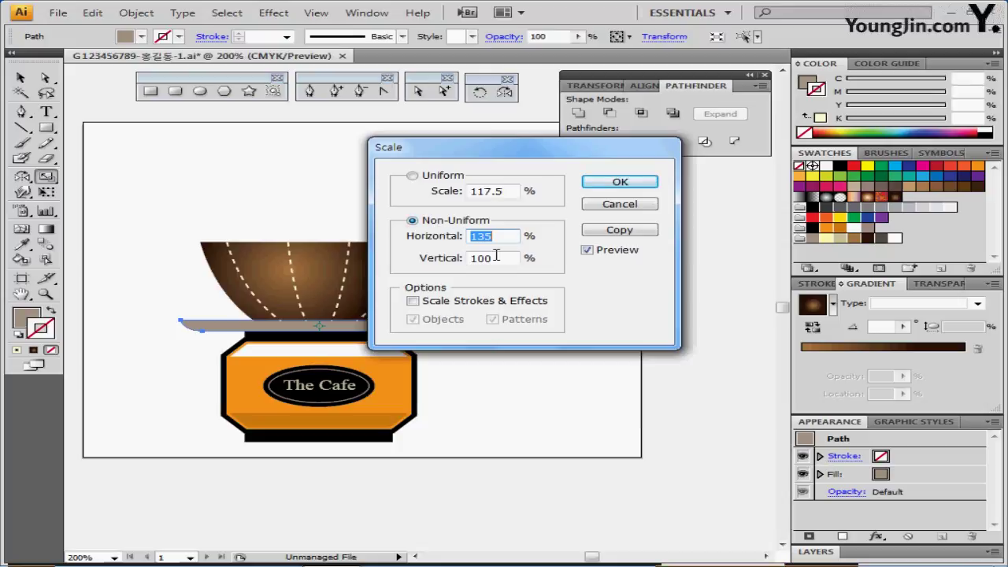
pyautogui.click(510, 236)
pyautogui.doubleClick(479, 236)
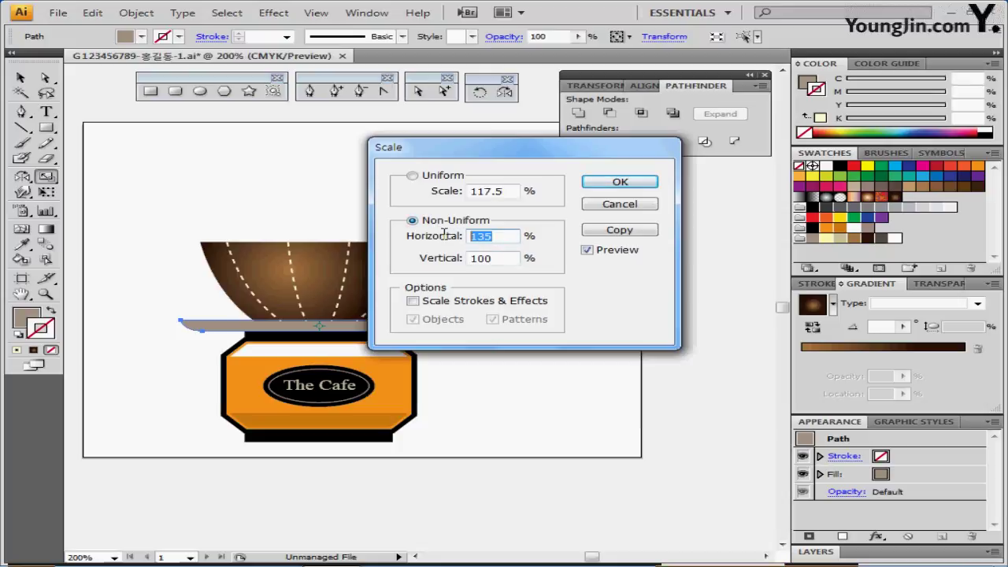
pyautogui.click(517, 236)
pyautogui.doubleClick(461, 234)
pyautogui.click(618, 181)
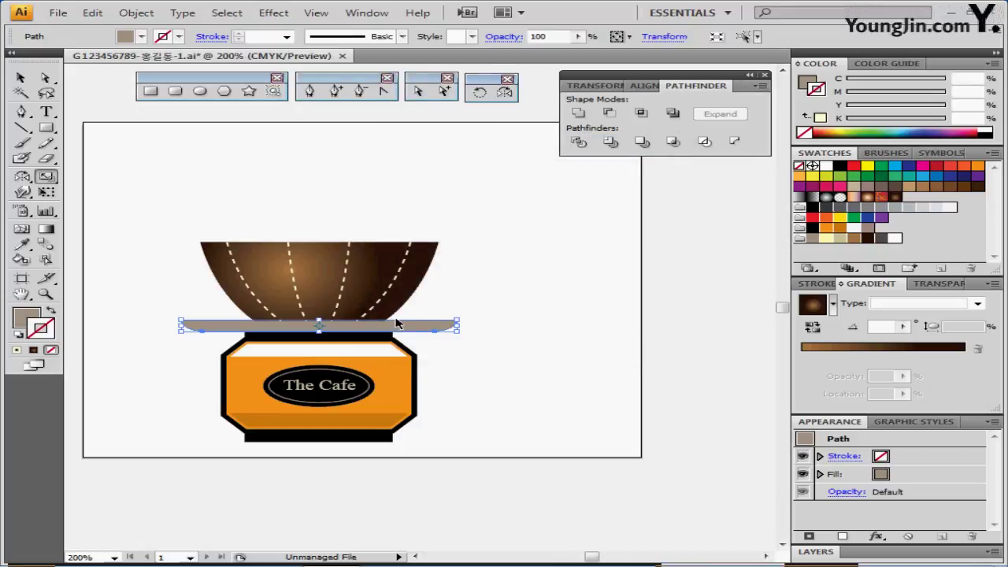
# Move the widened cap copy up to the bowl's top edge and fill it beige, C20 M20 Y40 K0, without a stroke
pyautogui.moveTo(399, 324); pyautogui.dragTo(396, 245)
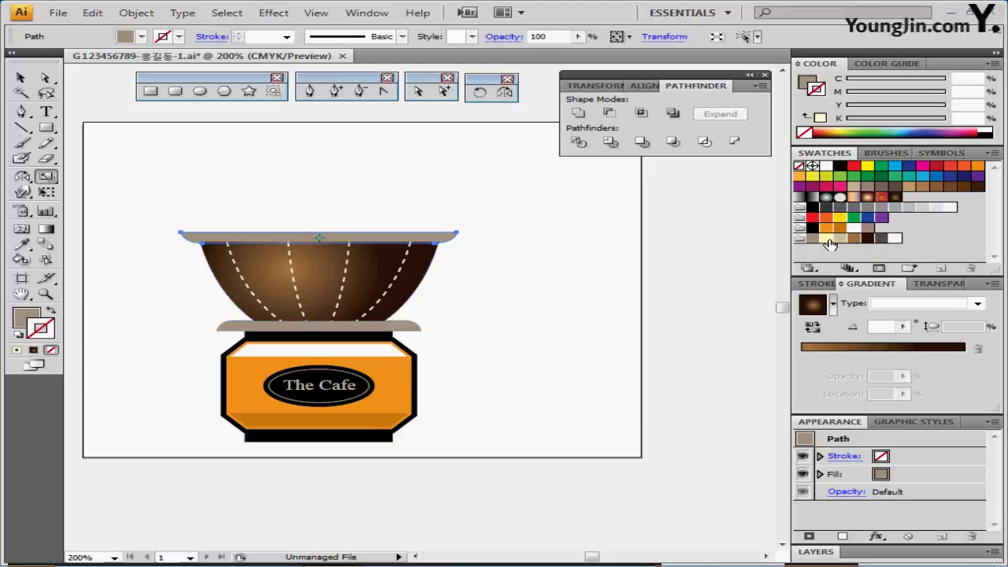
pyautogui.click(840, 238)
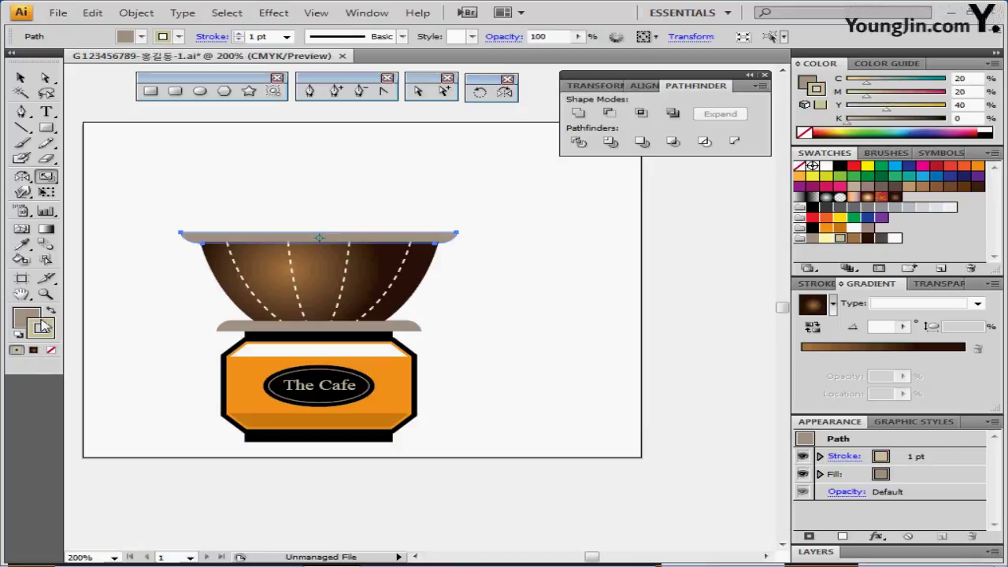
pyautogui.click(50, 312)
pyautogui.press('/')
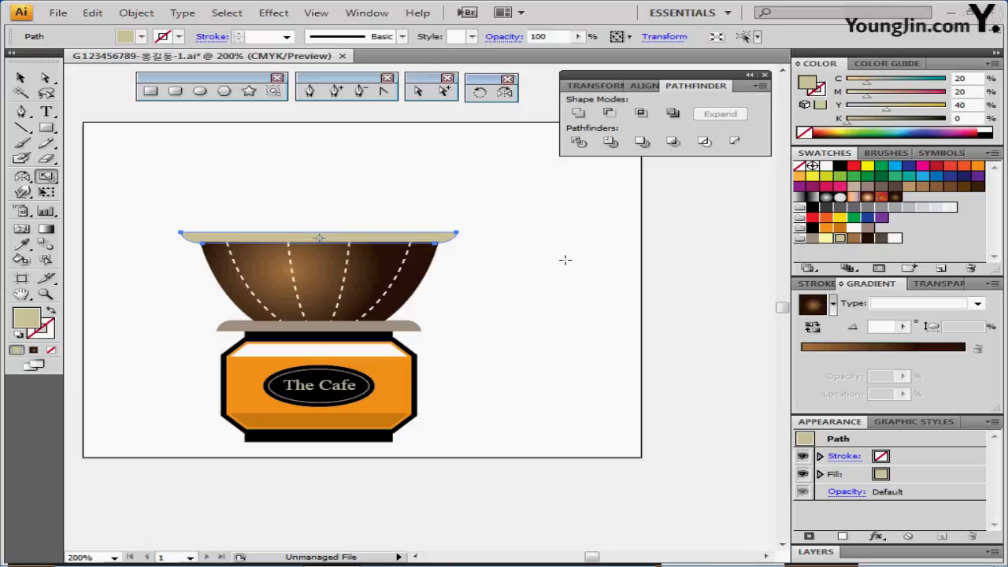
pyautogui.click(524, 222)
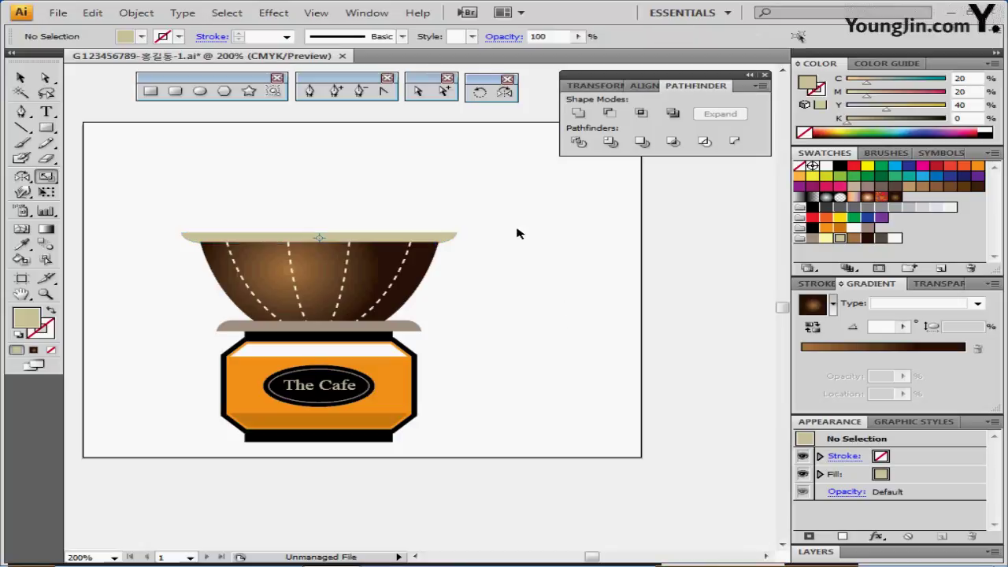
pyautogui.click(460, 239)
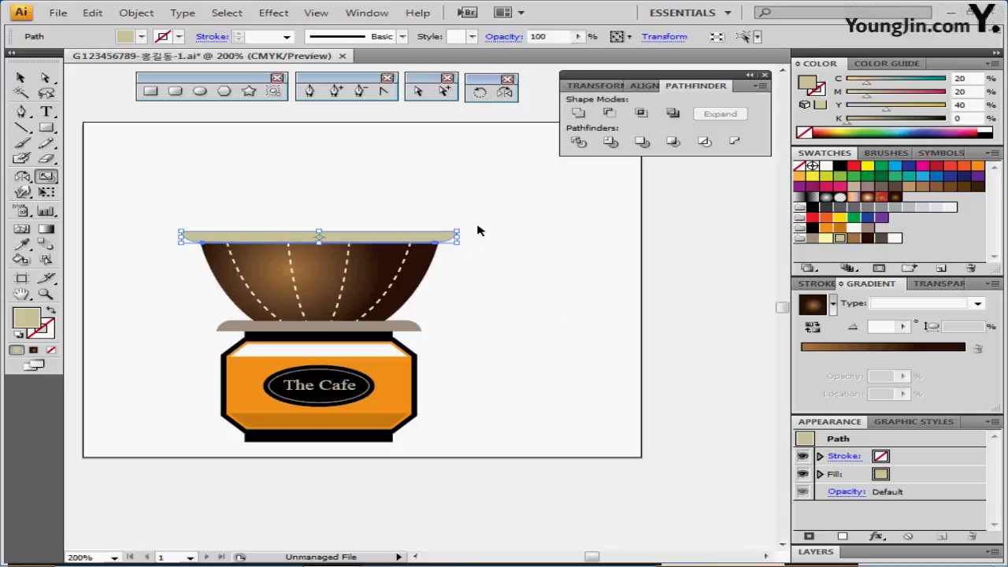
pyautogui.click(579, 282)
pyautogui.moveTo(441, 207); pyautogui.dragTo(442, 225)
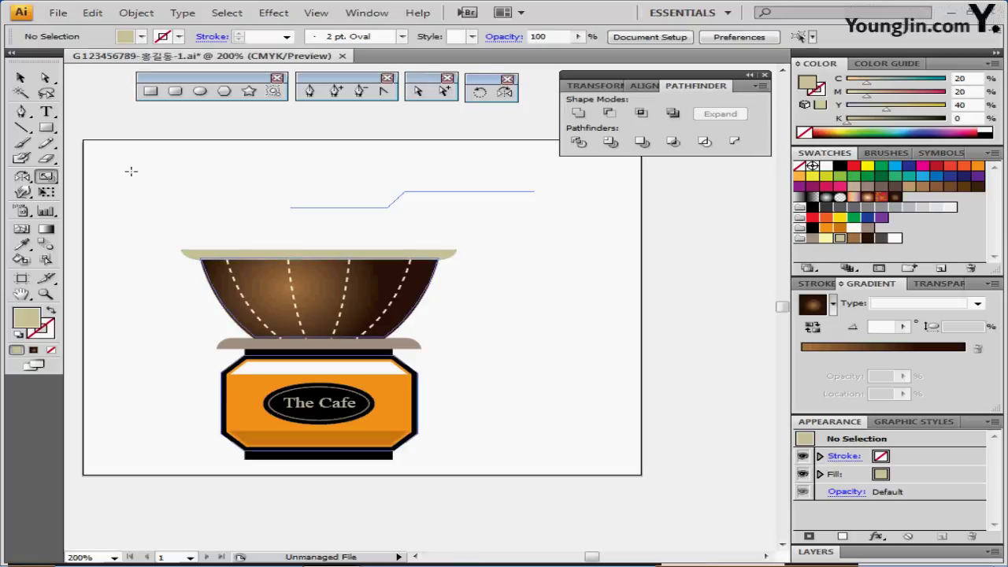
pyautogui.click(150, 91)
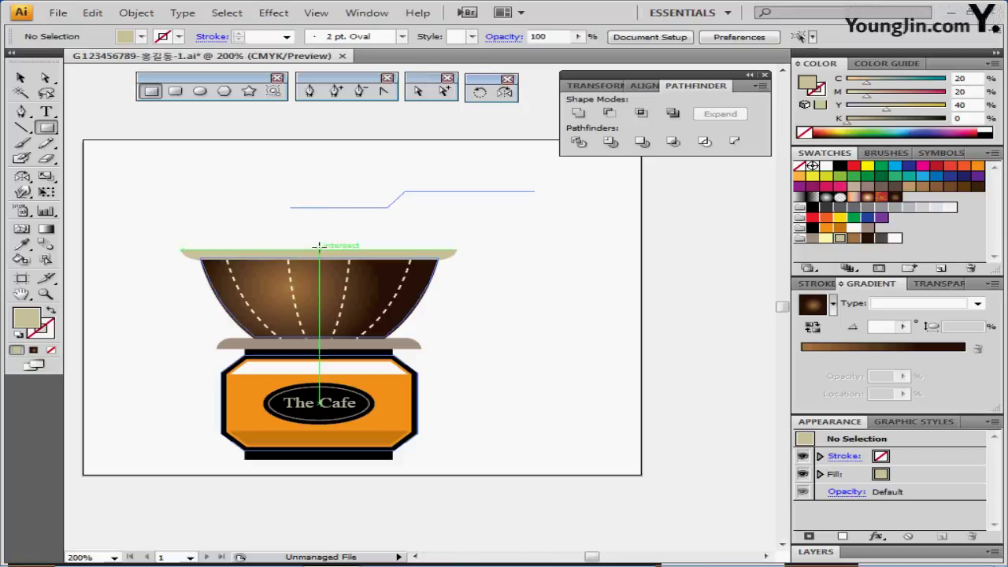
pyautogui.moveTo(319, 248); pyautogui.dragTo(313, 211)
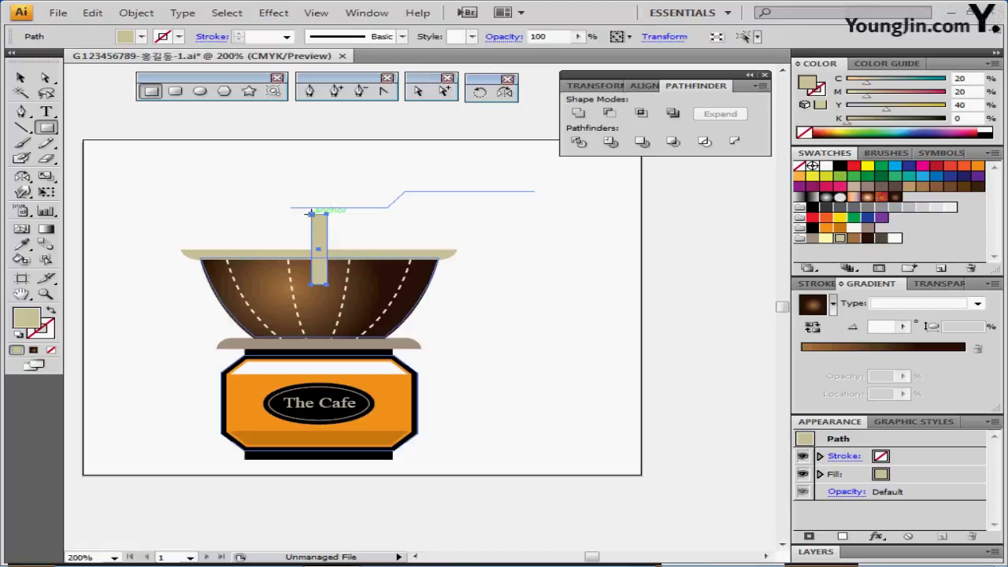
pyautogui.click(318, 212)
pyautogui.click(564, 295)
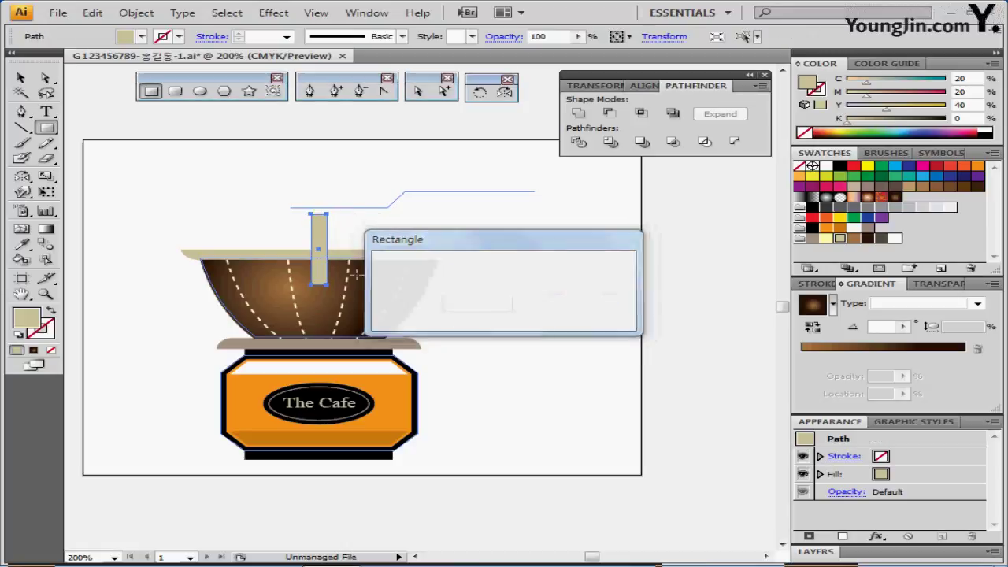
pyautogui.hotkey('ctrl', 'z')
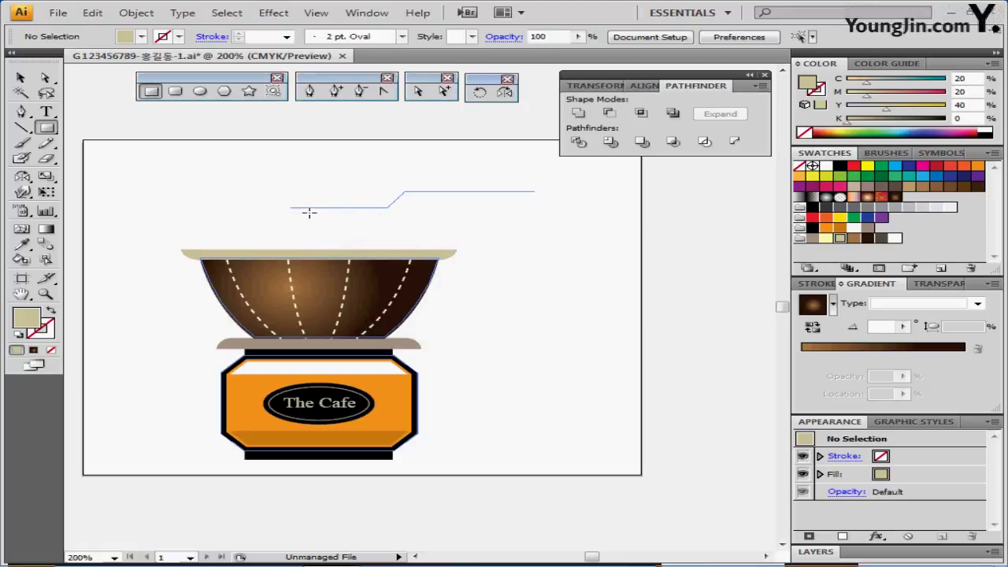
# Draw a narrow upright rectangle over the middle of the beige rim and send it to the back
pyautogui.moveTo(305, 212); pyautogui.dragTo(325, 267)
pyautogui.rightClick(318, 219)
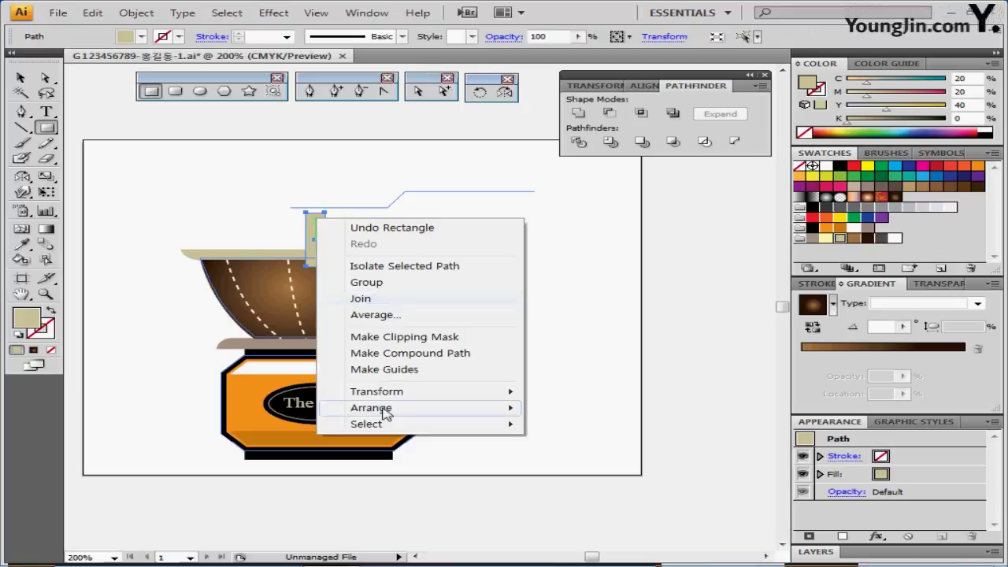
pyautogui.moveTo(477, 408)
pyautogui.click(580, 456)
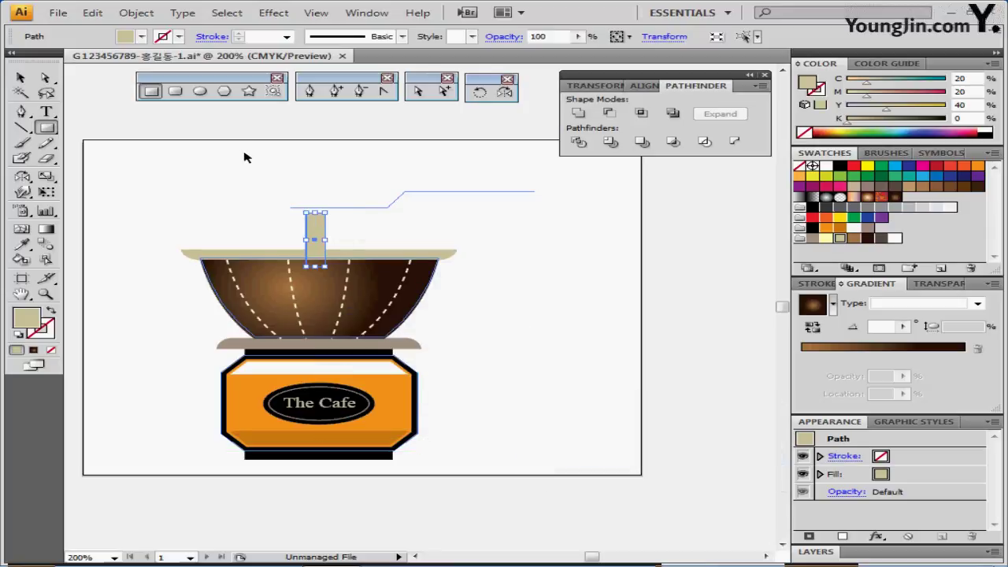
# Fill the upright post with grey-brown, C40 M40 Y50 K0
pyautogui.click(853, 237)
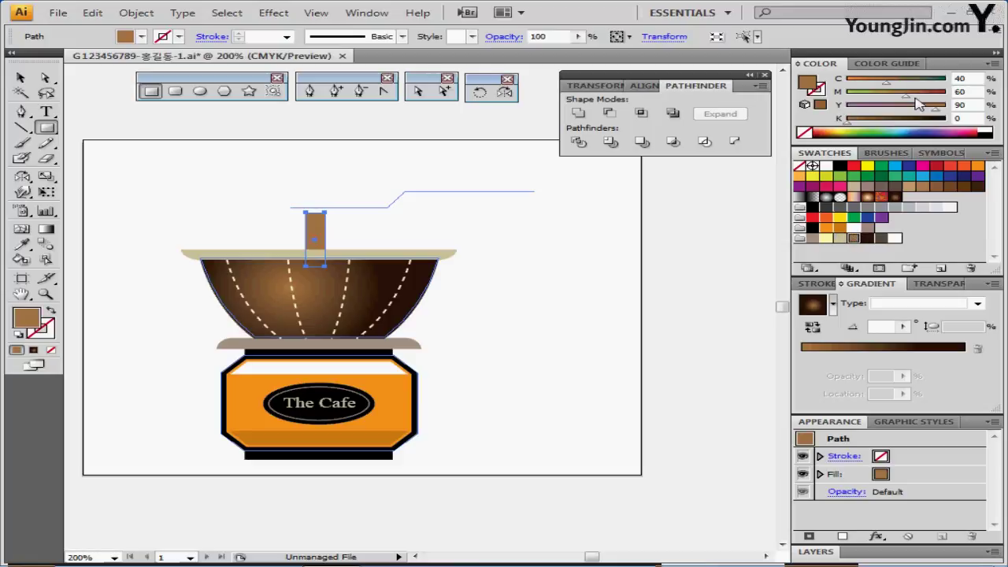
pyautogui.doubleClick(962, 91)
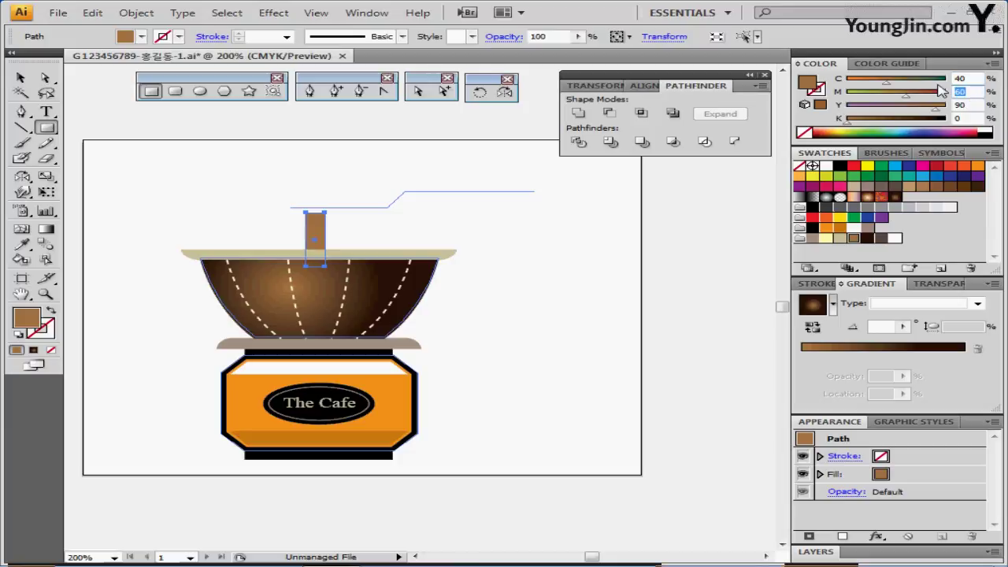
pyautogui.write('40')
pyautogui.press('Tab')
pyautogui.write('50')
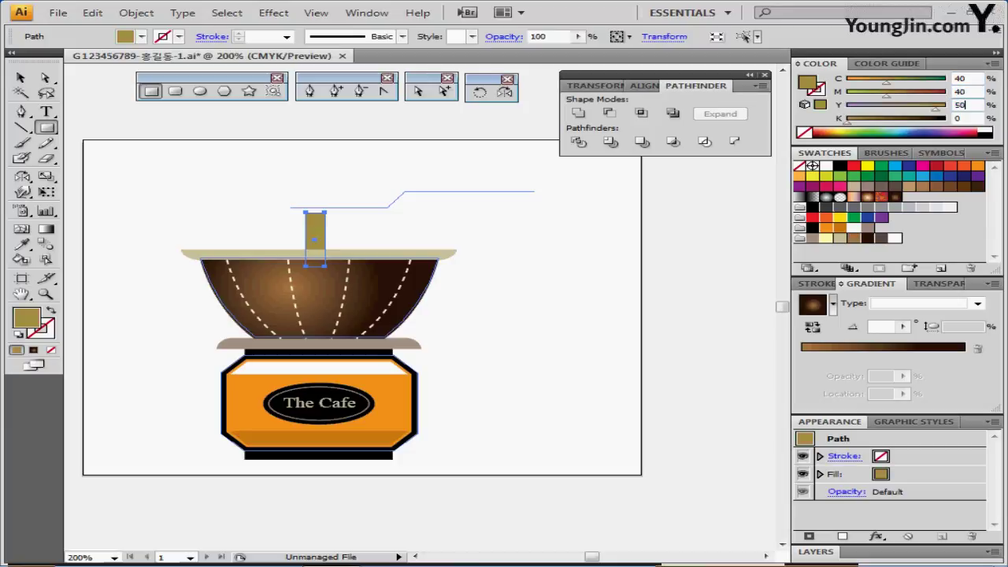
pyautogui.press('Return')
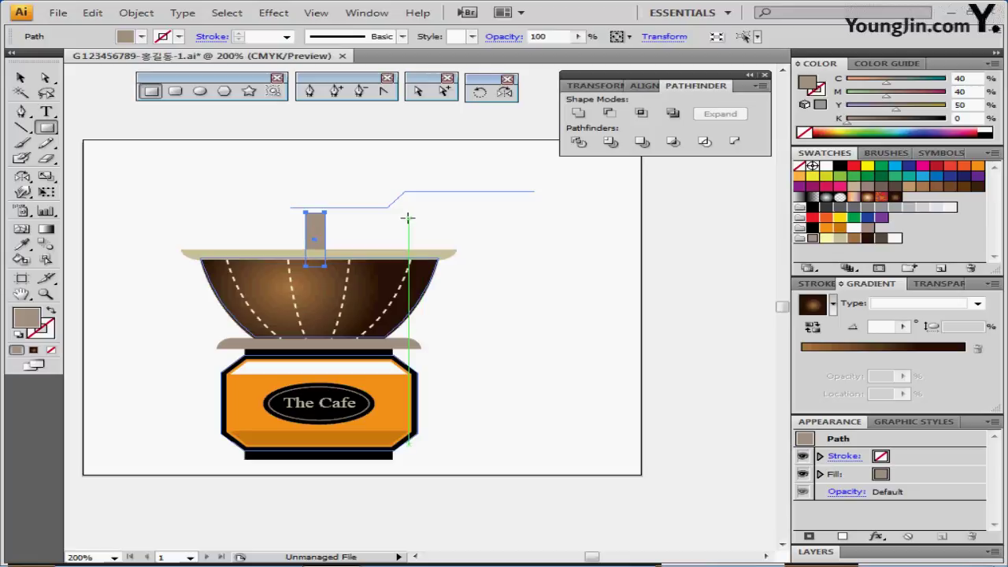
# Draw an ellipse centred above the post and flatten its bottom by subtracting a rectangle drawn over its lower edge
pyautogui.click(199, 92)
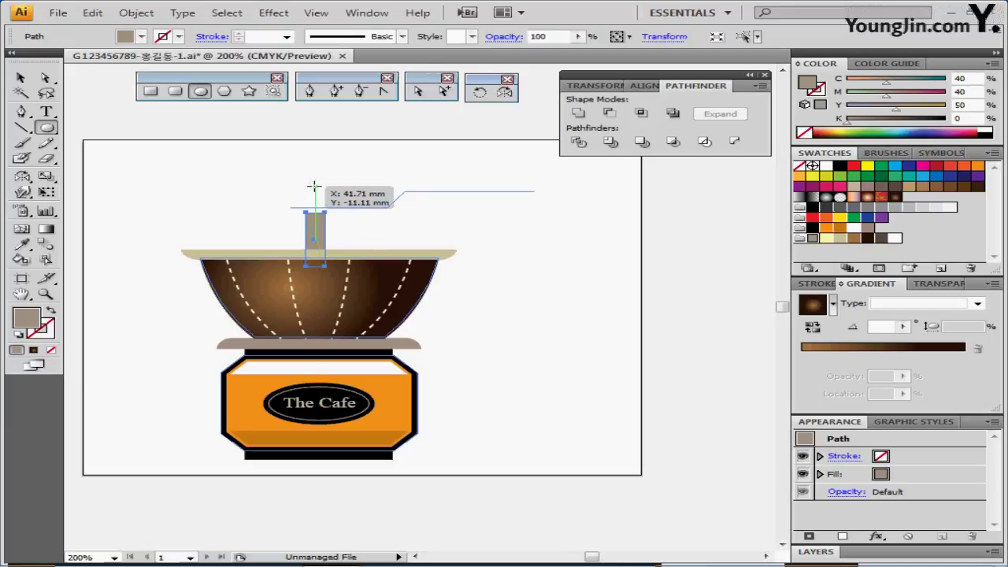
pyautogui.moveTo(315, 186); pyautogui.dragTo(337, 196)
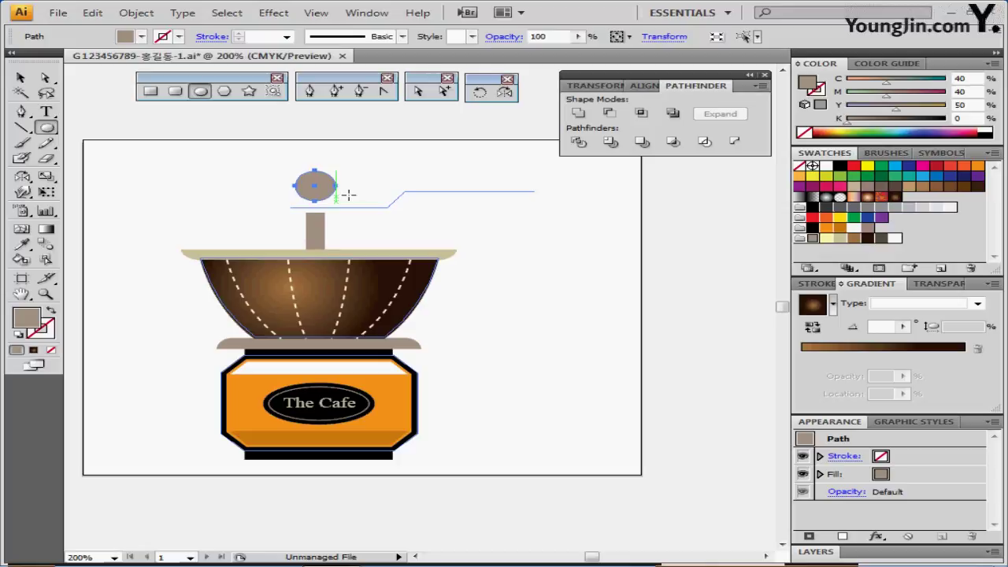
pyautogui.click(338, 240)
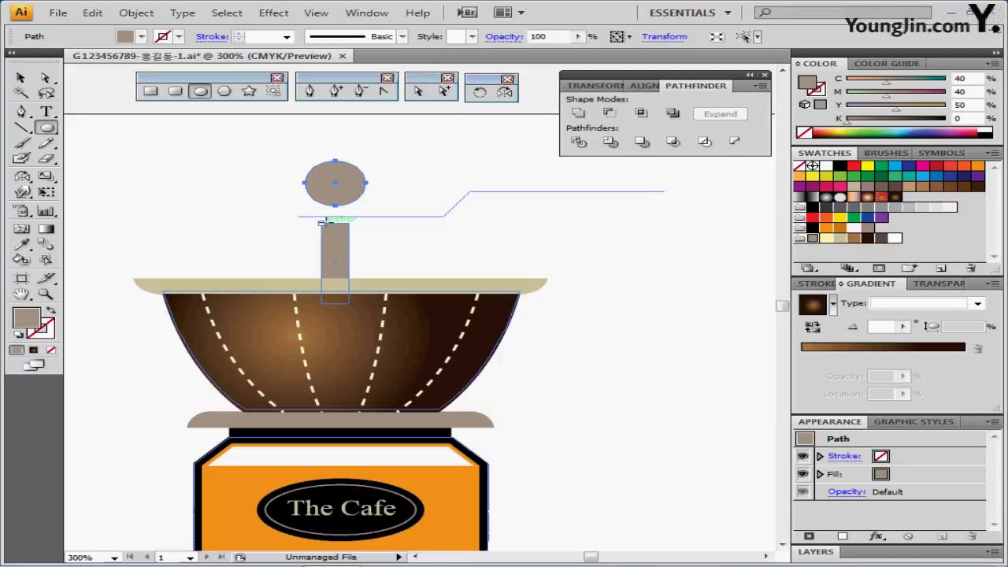
pyautogui.click(151, 92)
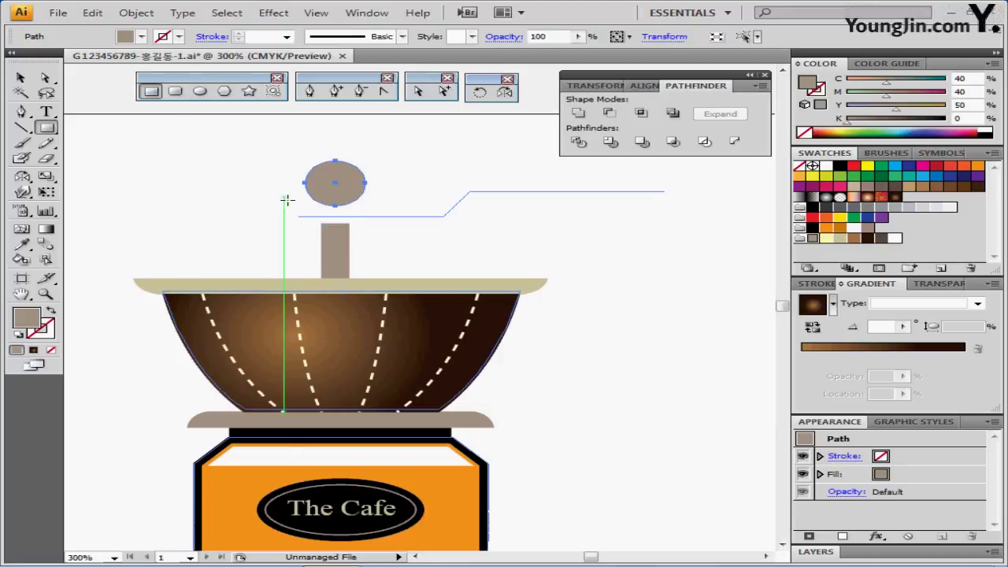
pyautogui.moveTo(294, 202); pyautogui.dragTo(533, 152)
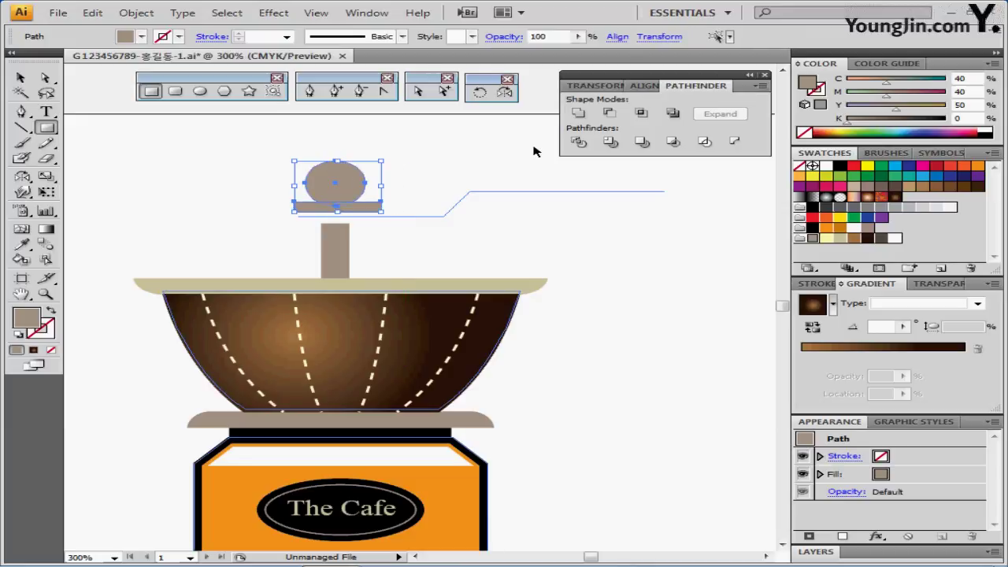
pyautogui.click(607, 113)
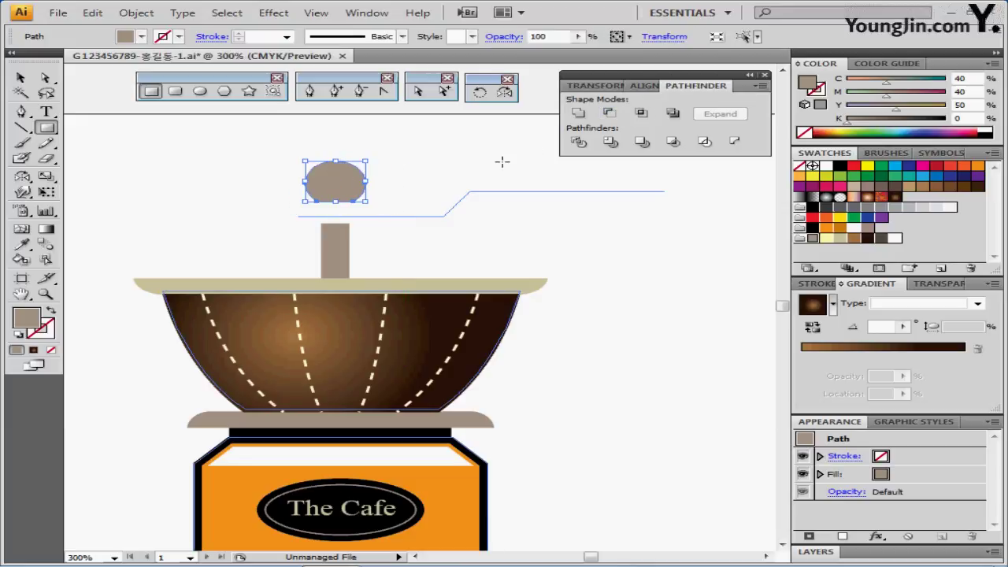
pyautogui.click(453, 167)
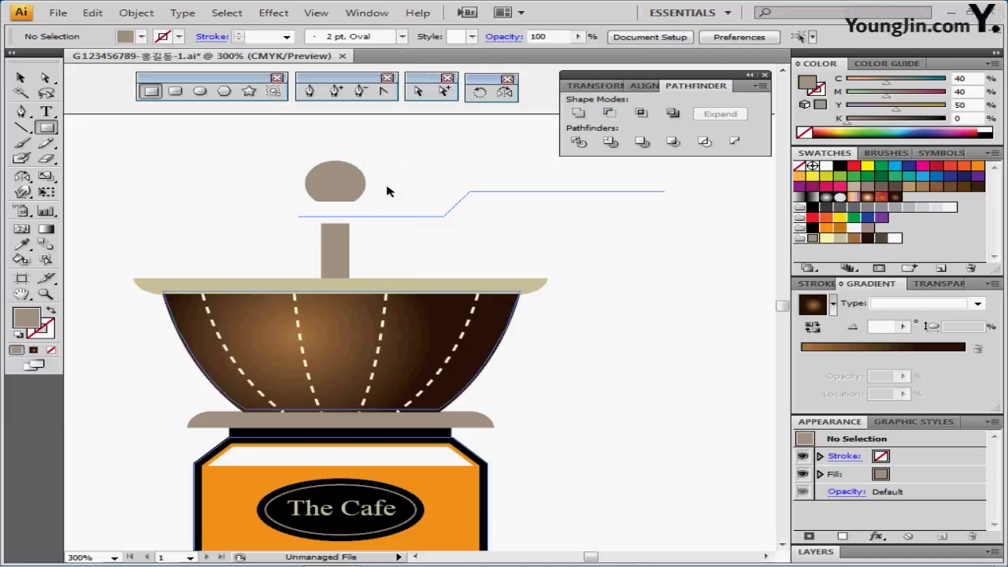
# Make two overlapping, slightly offset copies of the knob beside it and fill the front copy green, C40 M0 Y50 K0
pyautogui.click(341, 186)
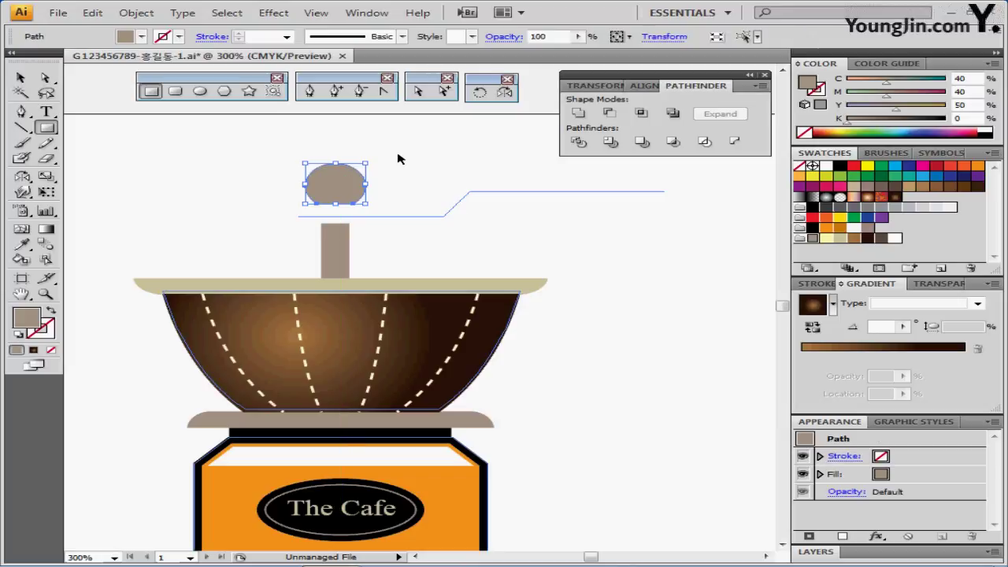
pyautogui.click(403, 171)
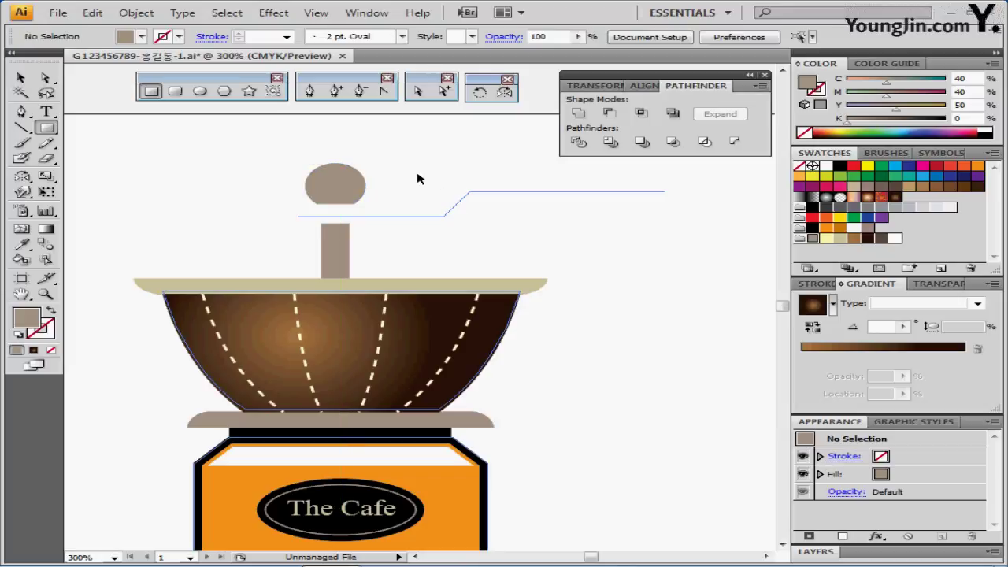
pyautogui.click(343, 190)
pyautogui.moveTo(342, 191); pyautogui.dragTo(418, 189)
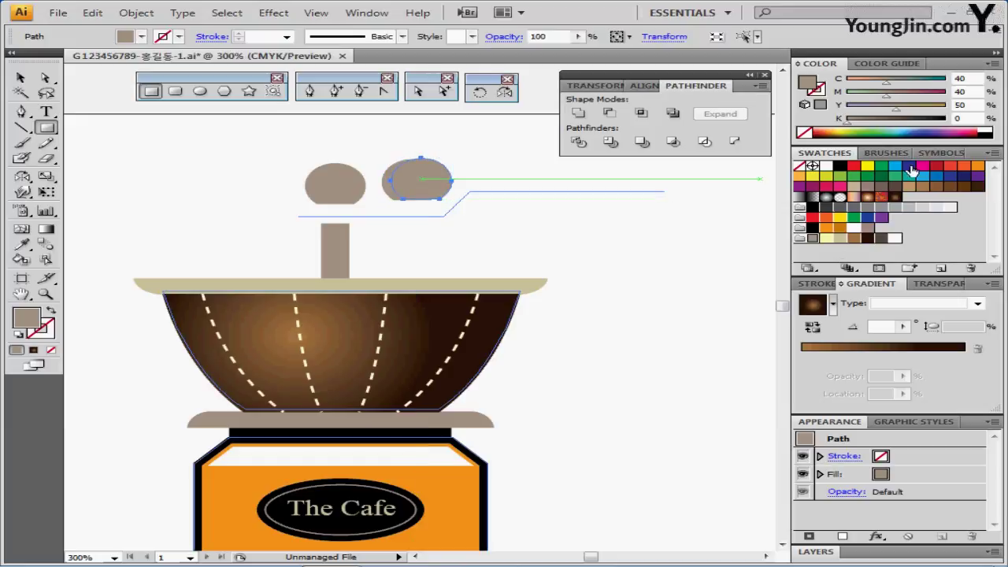
pyautogui.moveTo(882, 98); pyautogui.dragTo(846, 99)
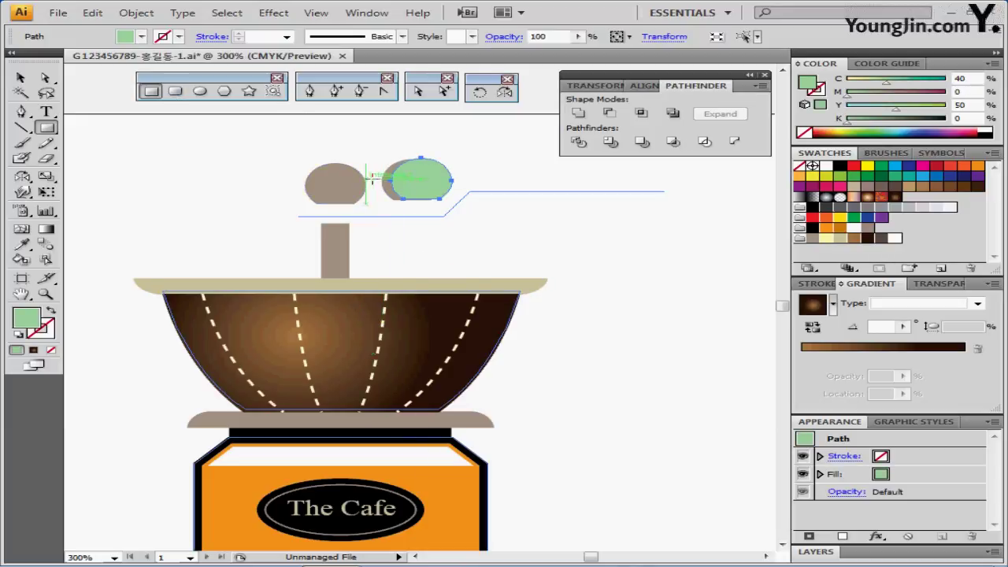
# Draw a rectangle about 12 × 4 mm over the copies' lower part and subtract it and the green copy, leaving a crescent
pyautogui.moveTo(366, 179); pyautogui.dragTo(466, 203)
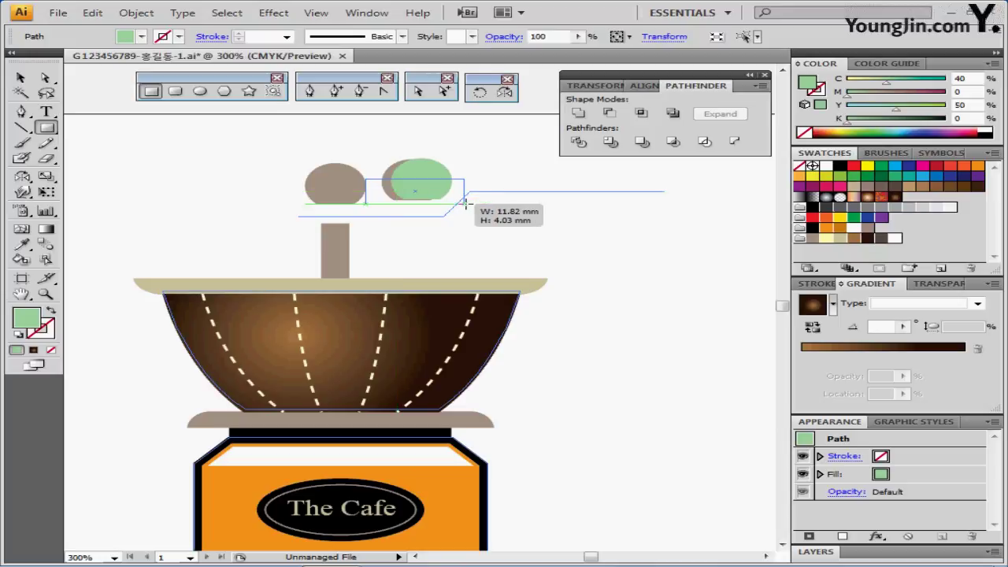
pyautogui.moveTo(466, 203); pyautogui.dragTo(467, 202)
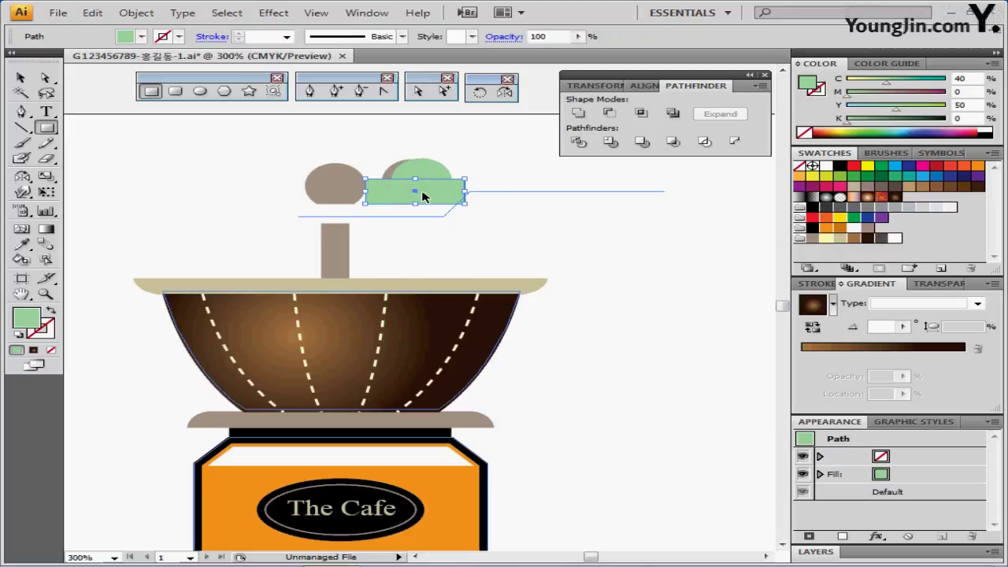
pyautogui.keyDown('shift'); pyautogui.click(417, 166); pyautogui.keyUp('shift')
pyautogui.click(608, 115)
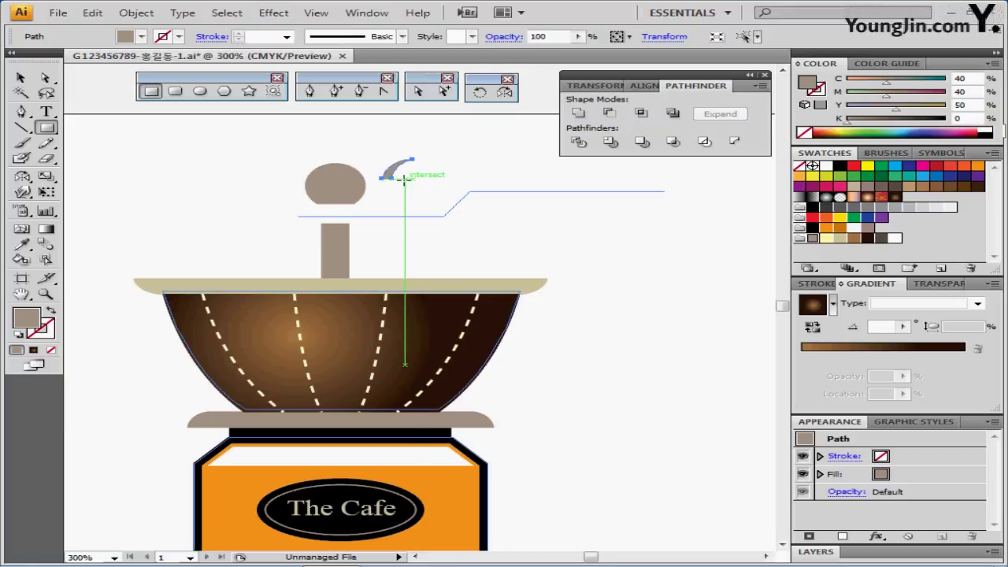
# Scale the crescent uniformly to 70% and rotate it by 10°
pyautogui.doubleClick(46, 176)
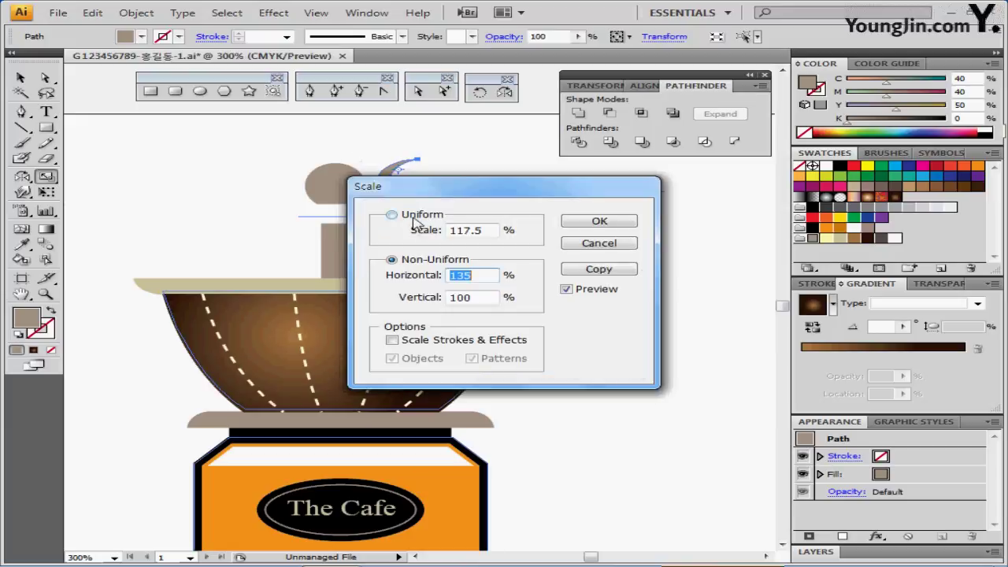
pyautogui.click(415, 224)
pyautogui.write('70')
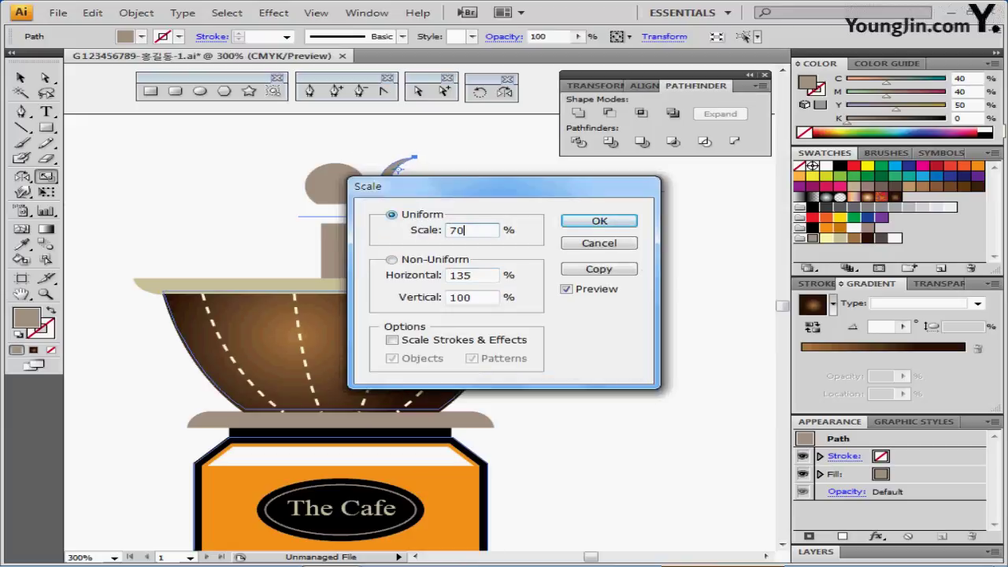
pyautogui.click(605, 221)
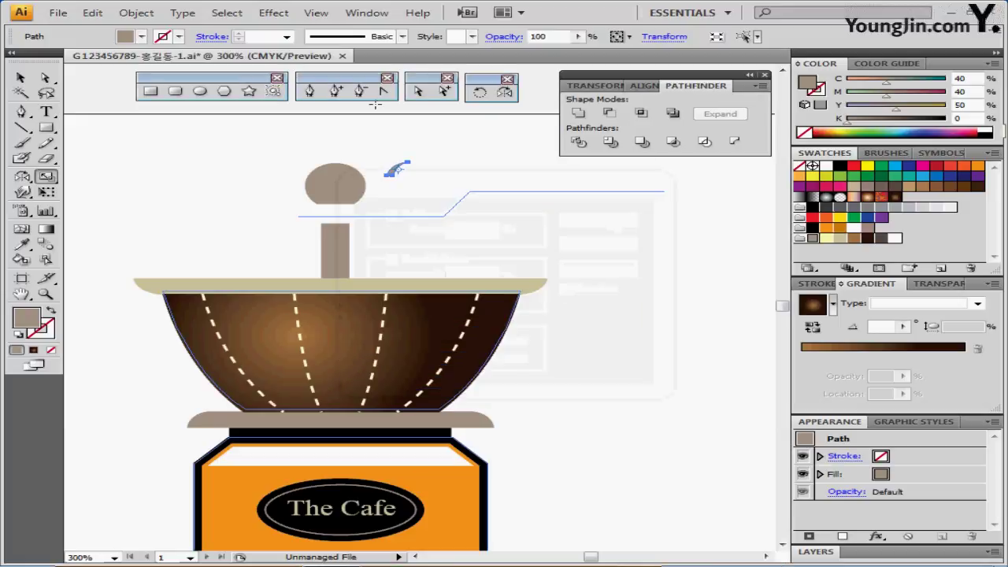
pyautogui.doubleClick(482, 93)
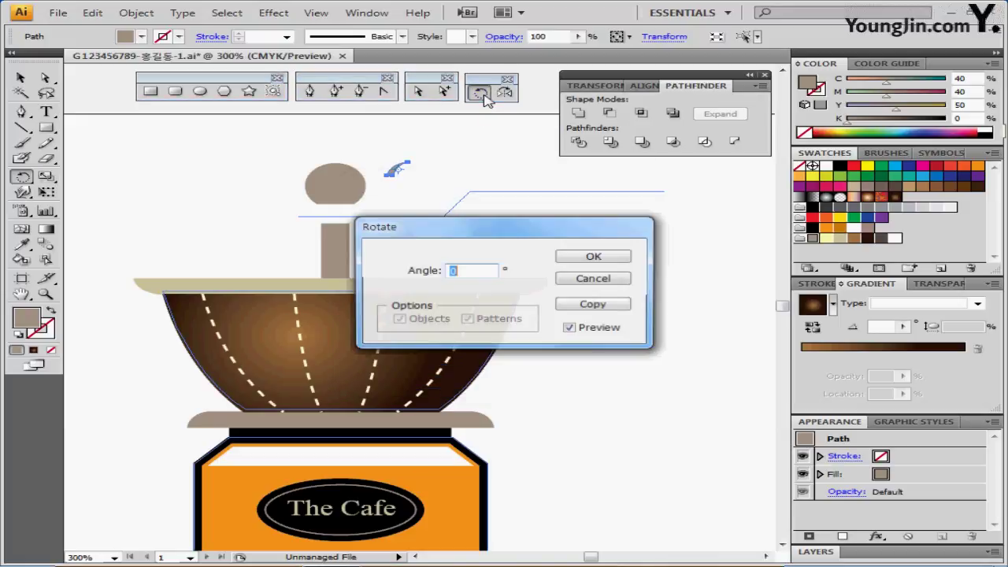
pyautogui.write('10')
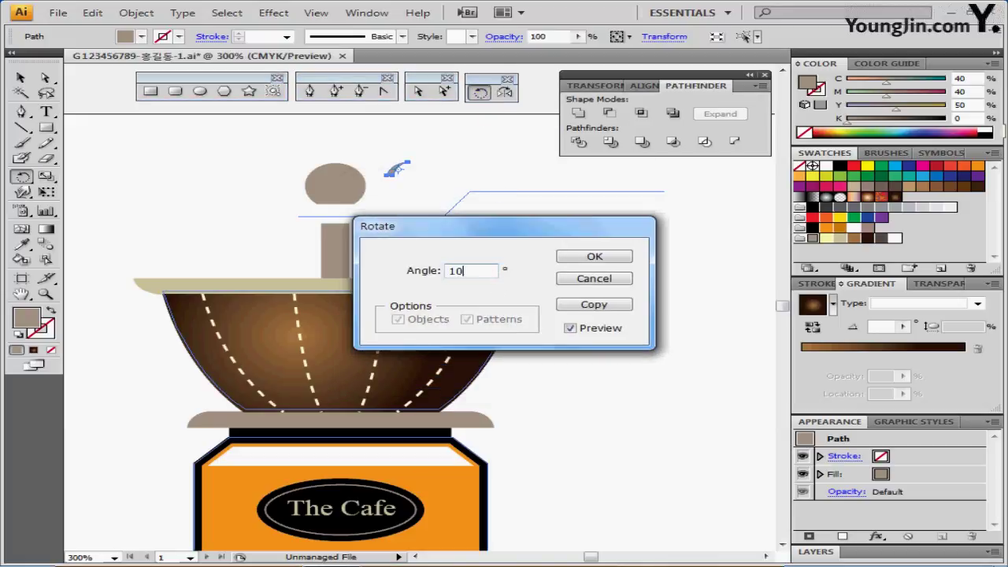
pyautogui.click(589, 260)
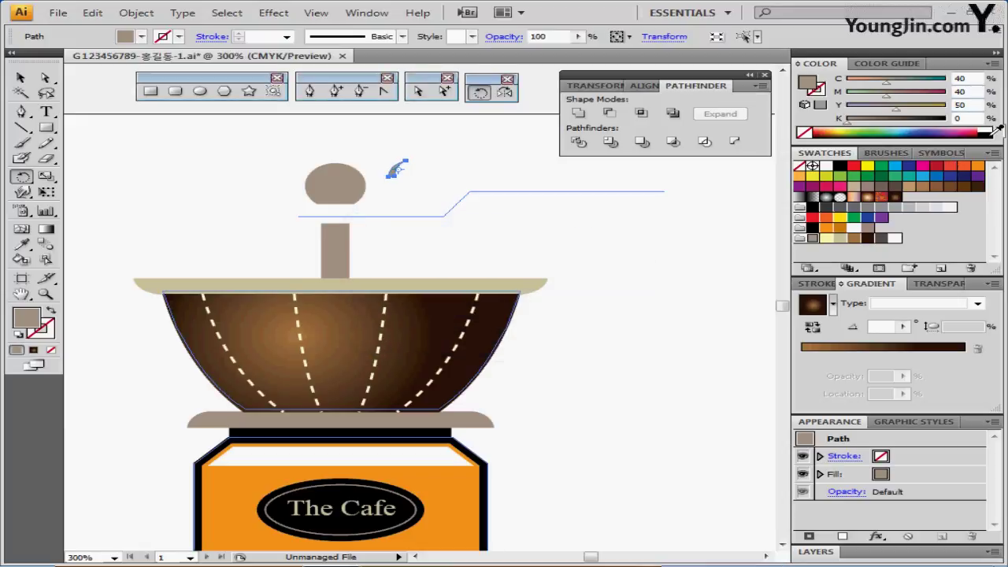
# Fill the crescent white and place it on the knob's upper left as a highlight
pyautogui.click(989, 132)
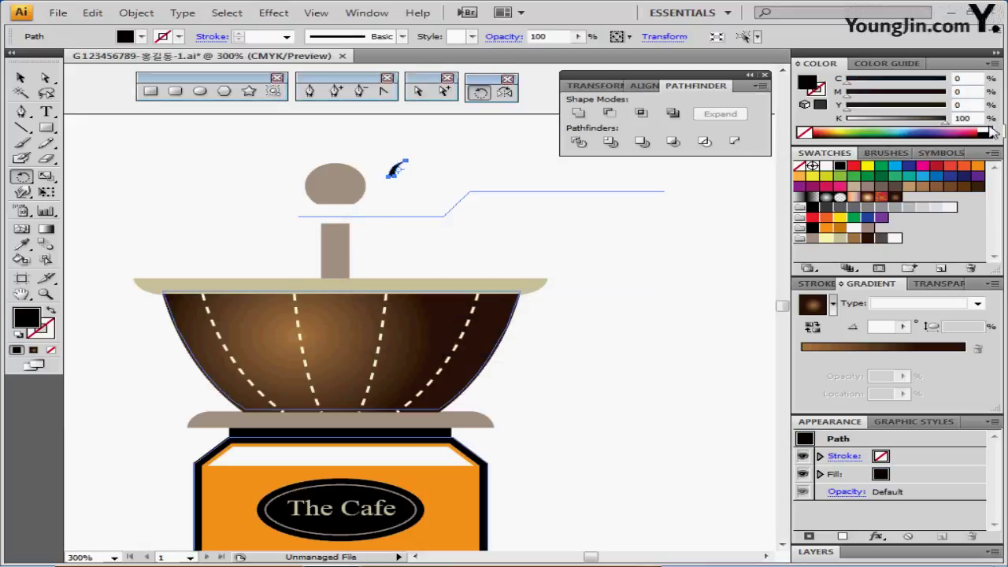
pyautogui.click(990, 129)
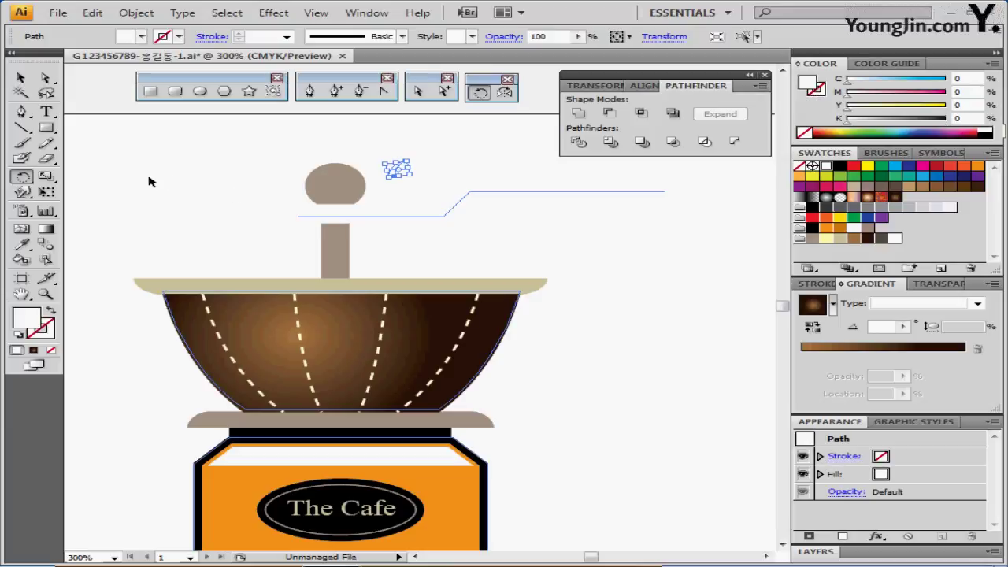
pyautogui.moveTo(387, 173); pyautogui.dragTo(315, 180)
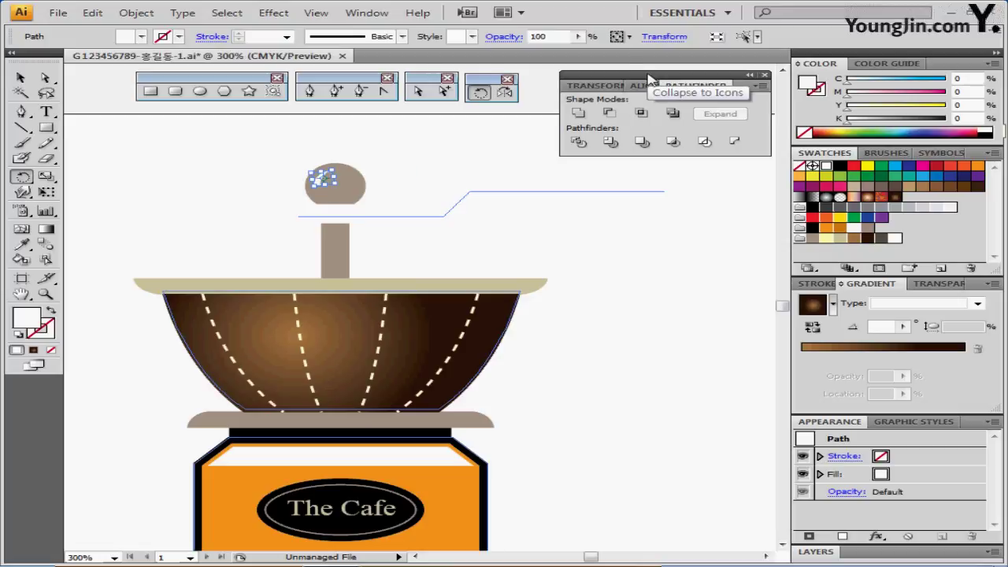
pyautogui.click(398, 150)
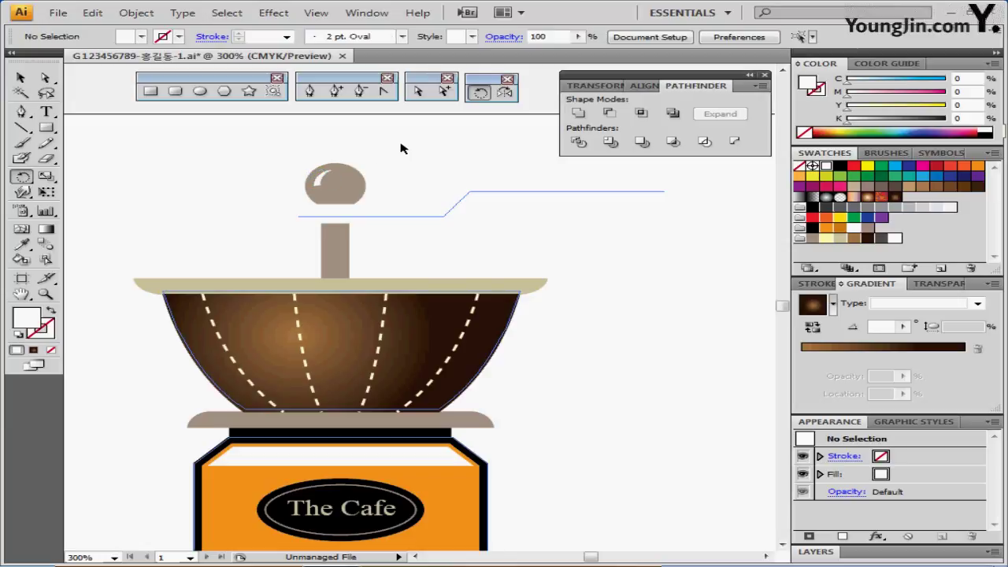
# Group the knob with its white highlight and clear the selection
pyautogui.moveTo(283, 148); pyautogui.dragTo(418, 168)
pyautogui.hotkey('ctrl', 'g')
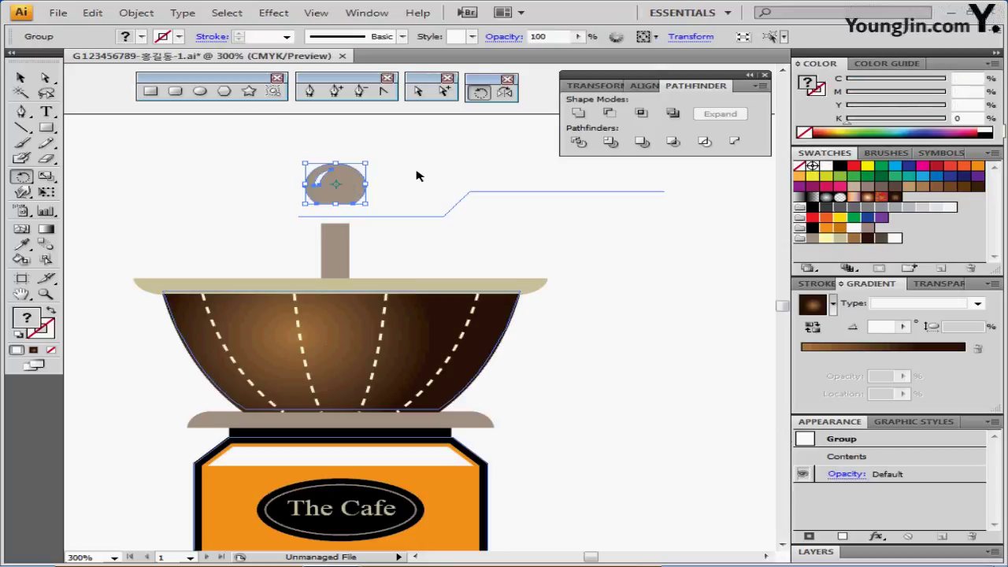
pyautogui.hotkey('ctrl', 'shift', 'a')
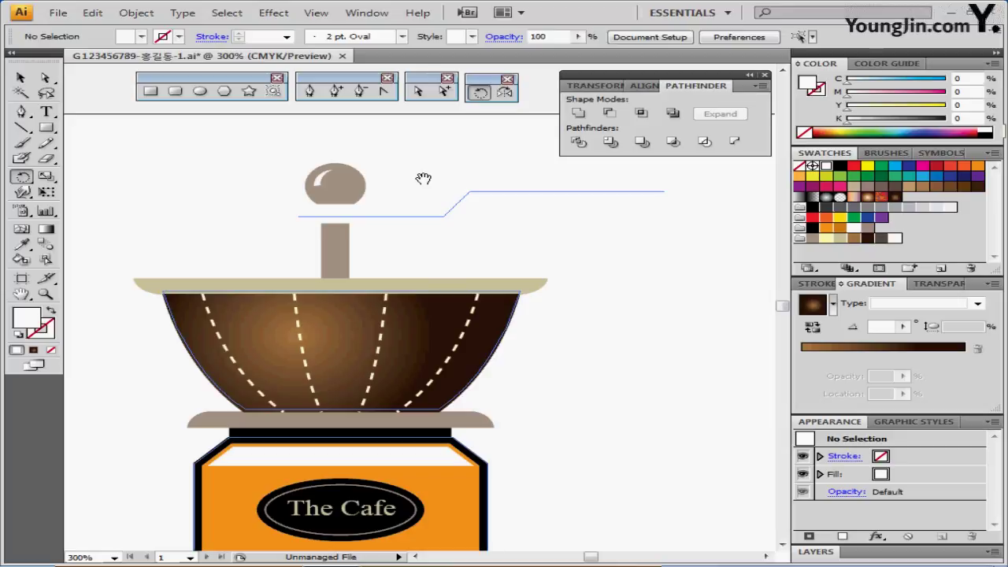
# Align all the grinder parts, from the knob to the base, to a common horizontal centre
pyautogui.moveTo(427, 189); pyautogui.dragTo(422, 138)
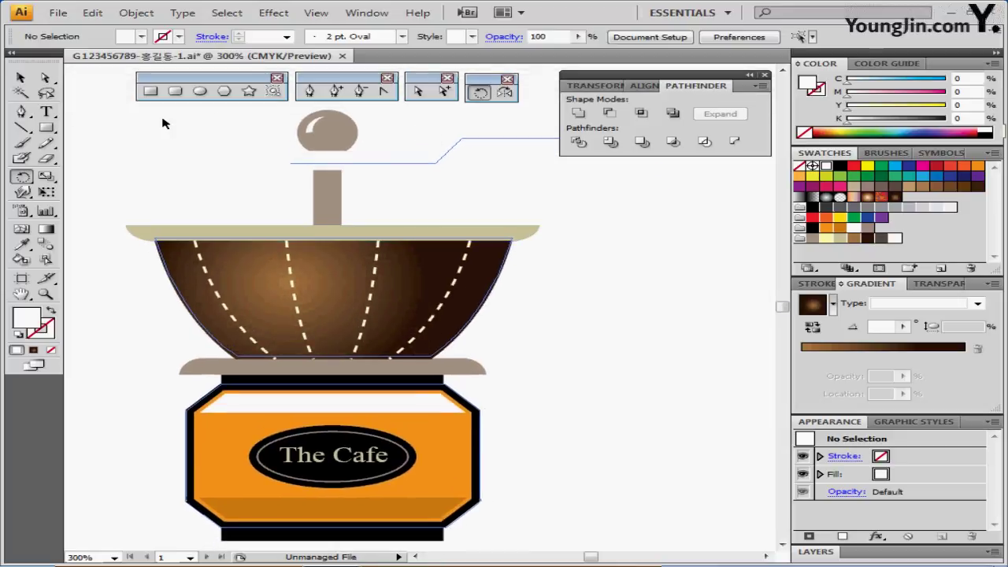
pyautogui.moveTo(176, 113); pyautogui.dragTo(505, 537)
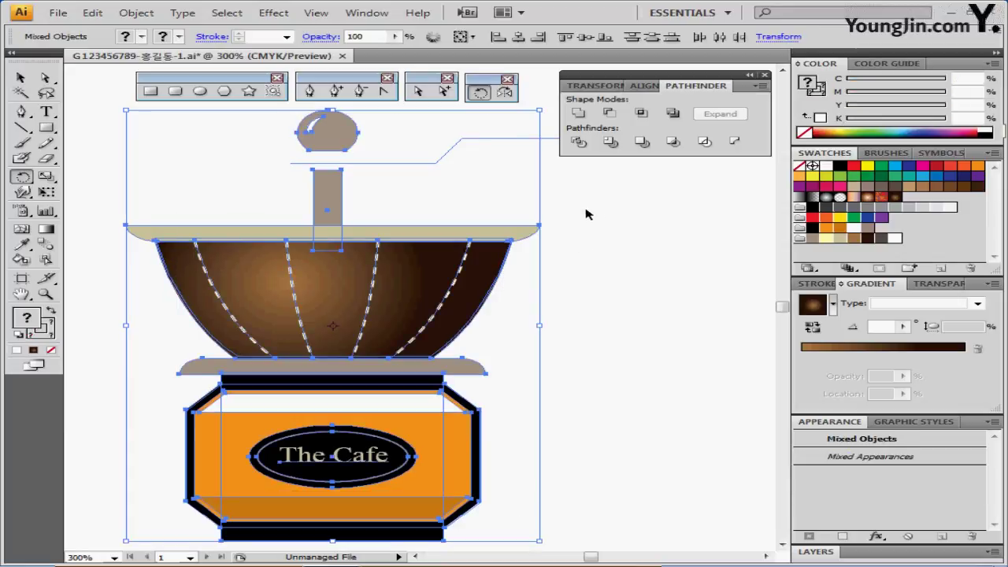
pyautogui.hotkey('ctrl', 'shift', 'b')
pyautogui.click(644, 88)
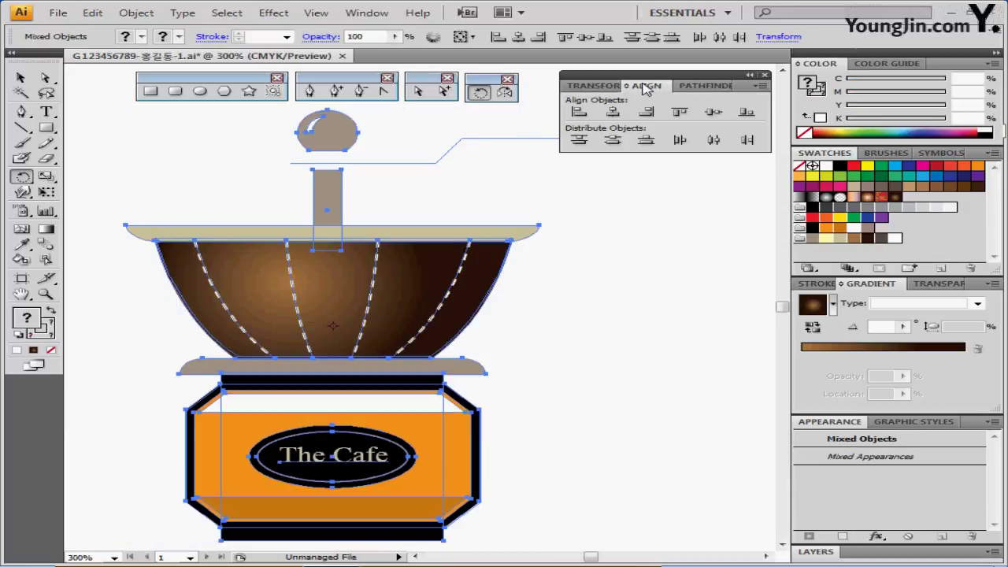
pyautogui.click(612, 115)
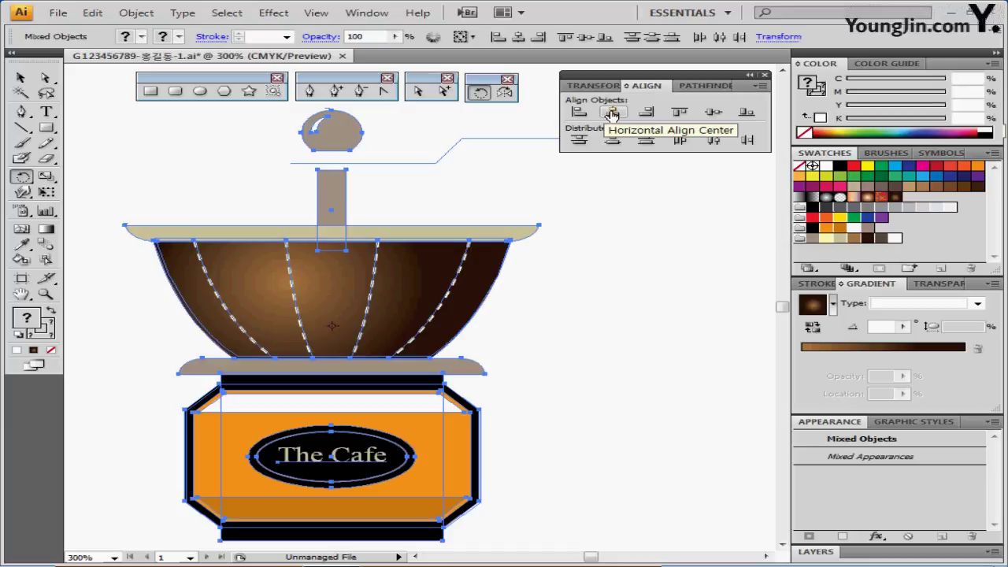
pyautogui.hotkey('ctrl', 'shift', 'b')
pyautogui.click(546, 241)
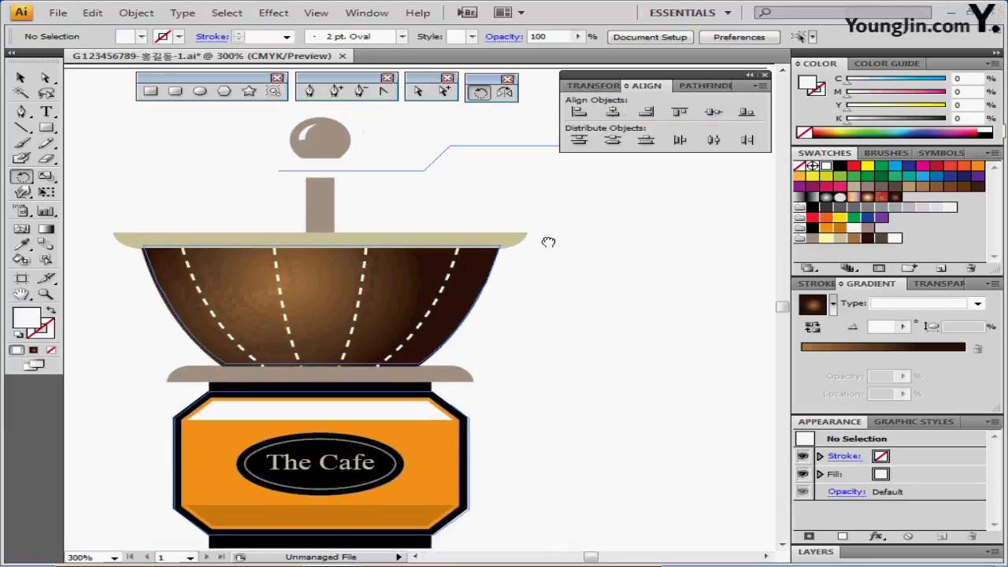
# Trace the stepped handle guide line between the knob and post with the Pen tool as an open path through its four corner points
pyautogui.moveTo(546, 241); pyautogui.dragTo(495, 229)
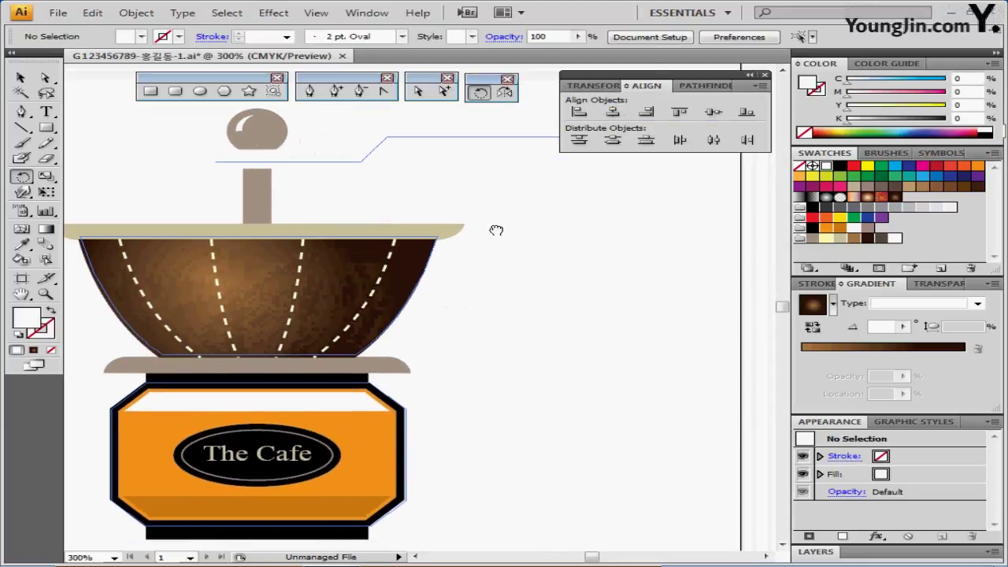
pyautogui.doubleClick(634, 85)
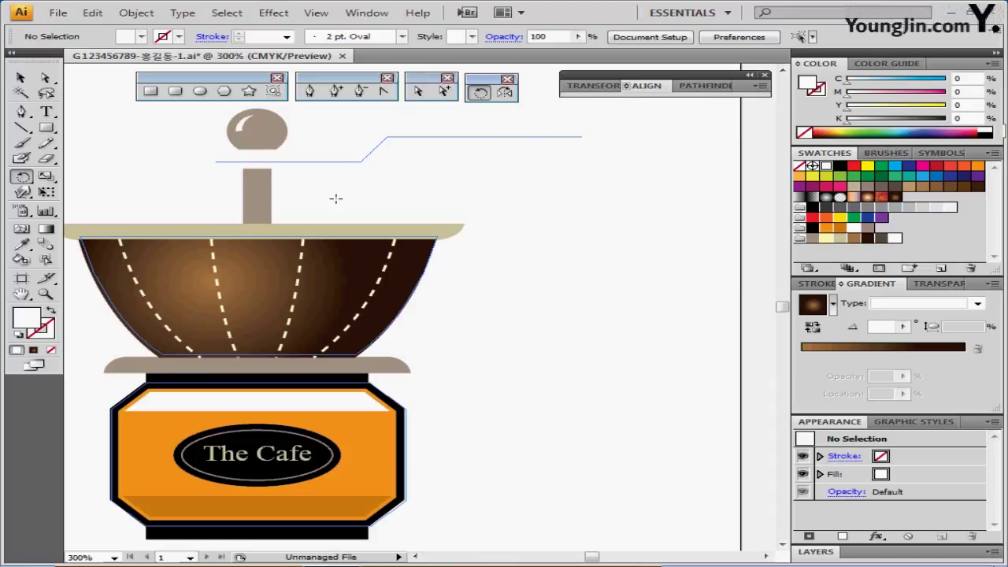
pyautogui.click(311, 92)
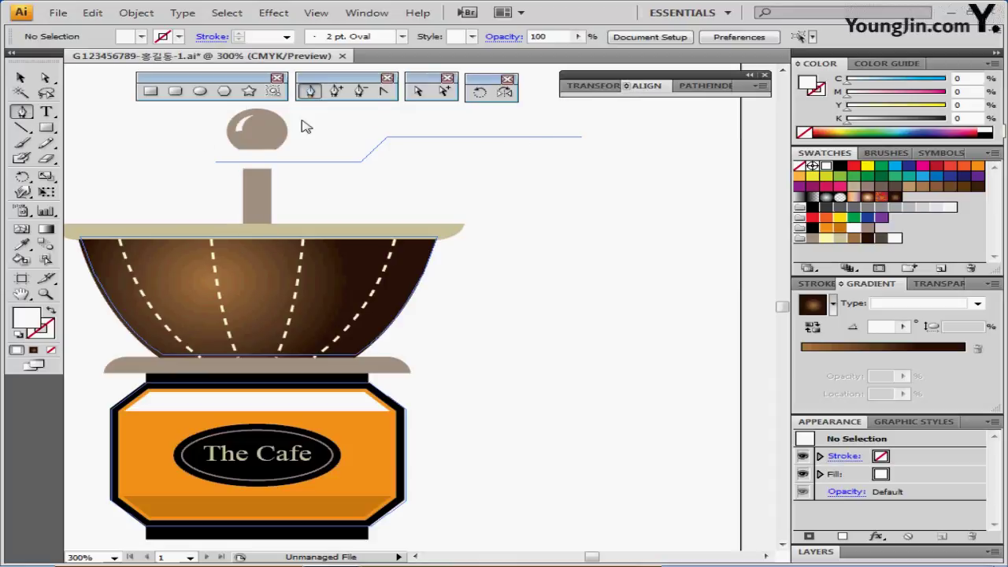
pyautogui.click(216, 163)
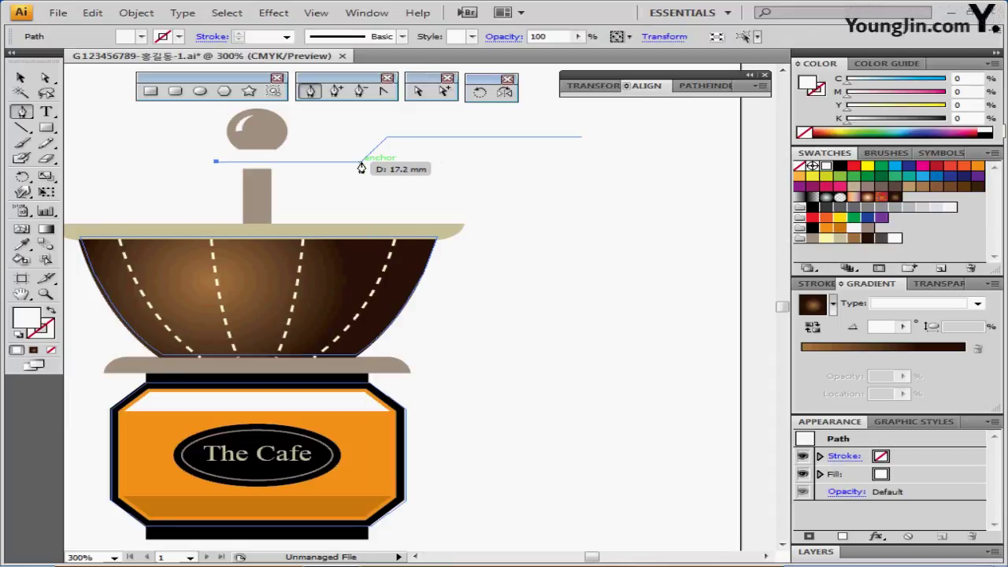
pyautogui.click(360, 166)
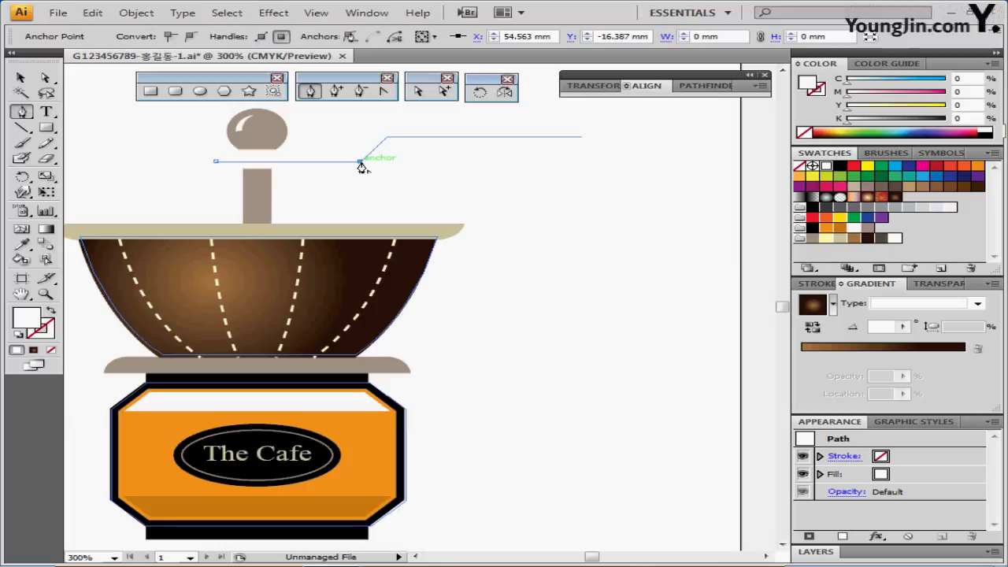
pyautogui.click(386, 136)
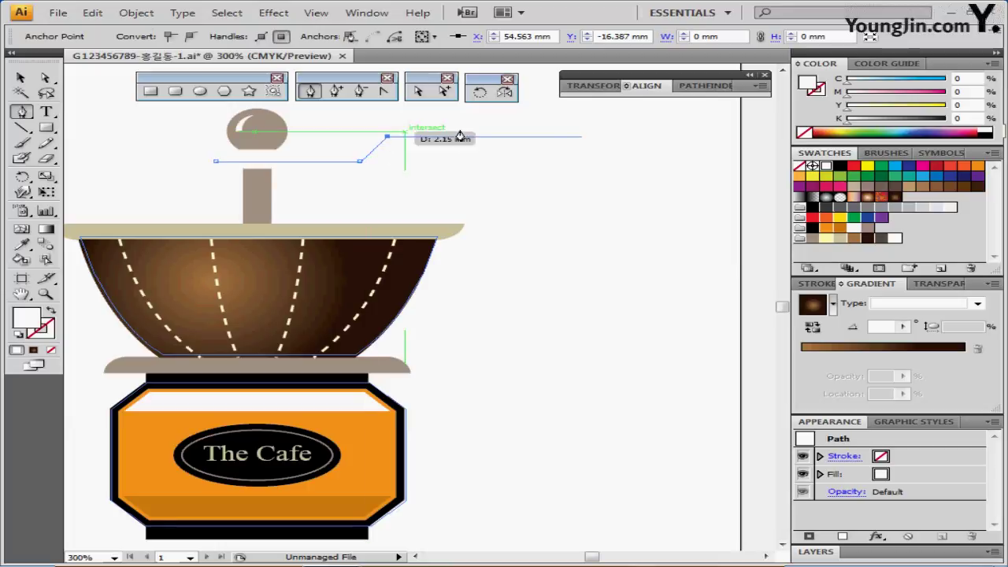
pyautogui.click(582, 138)
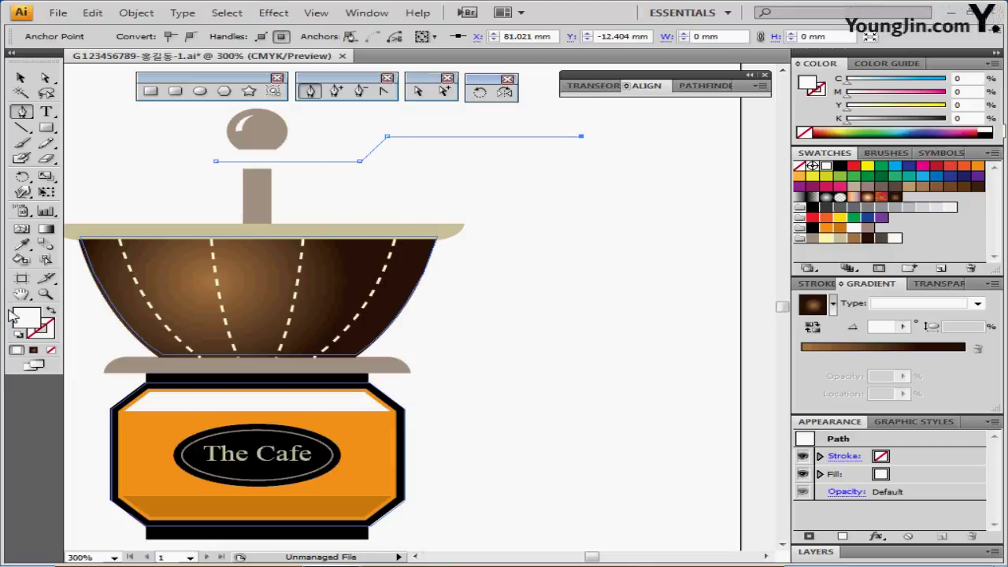
# Remove the handle path's fill and give it a grey-brown stroke, C40 M40 Y50 K0
pyautogui.click(50, 310)
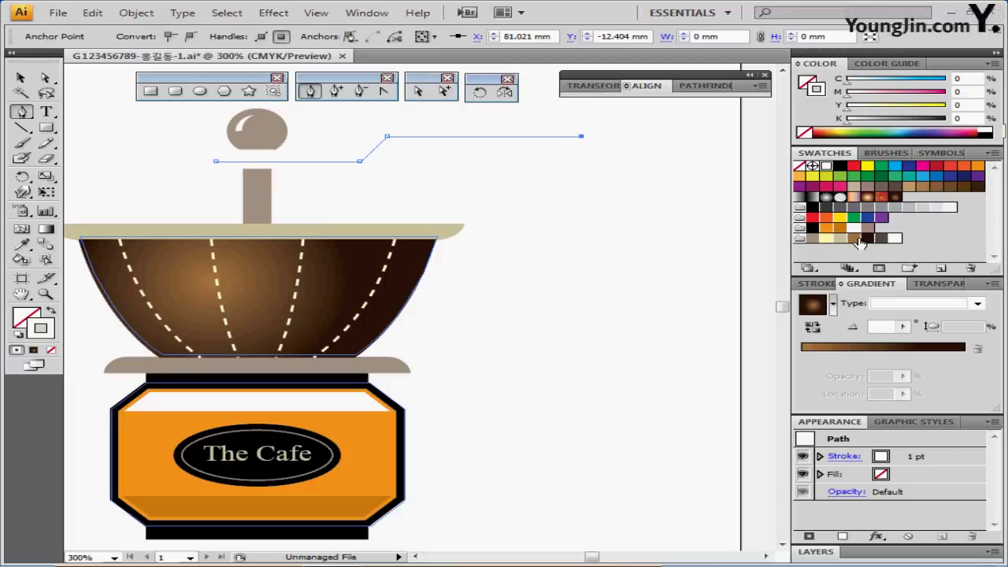
pyautogui.click(855, 239)
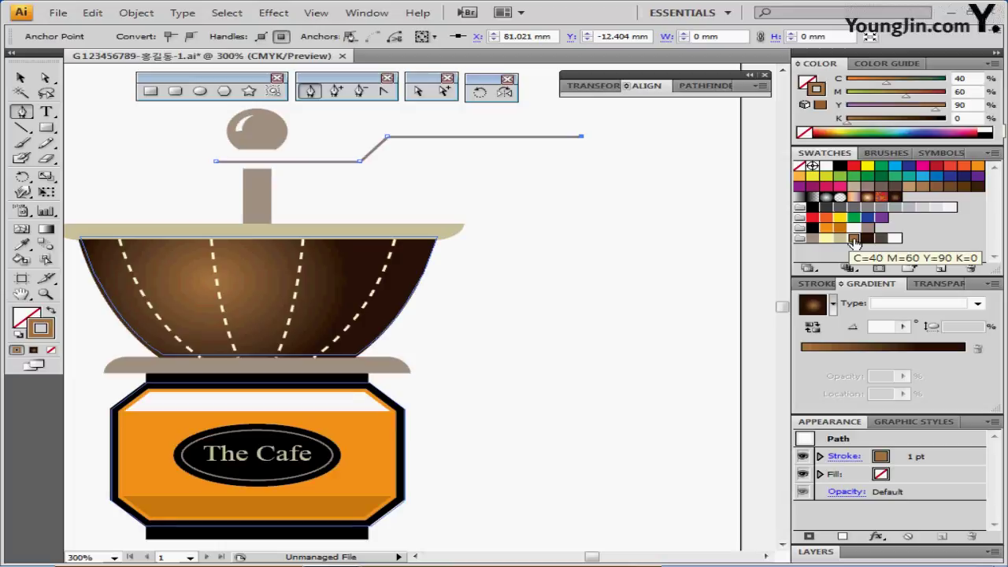
pyautogui.doubleClick(962, 91)
pyautogui.write('40')
pyautogui.press('Return')
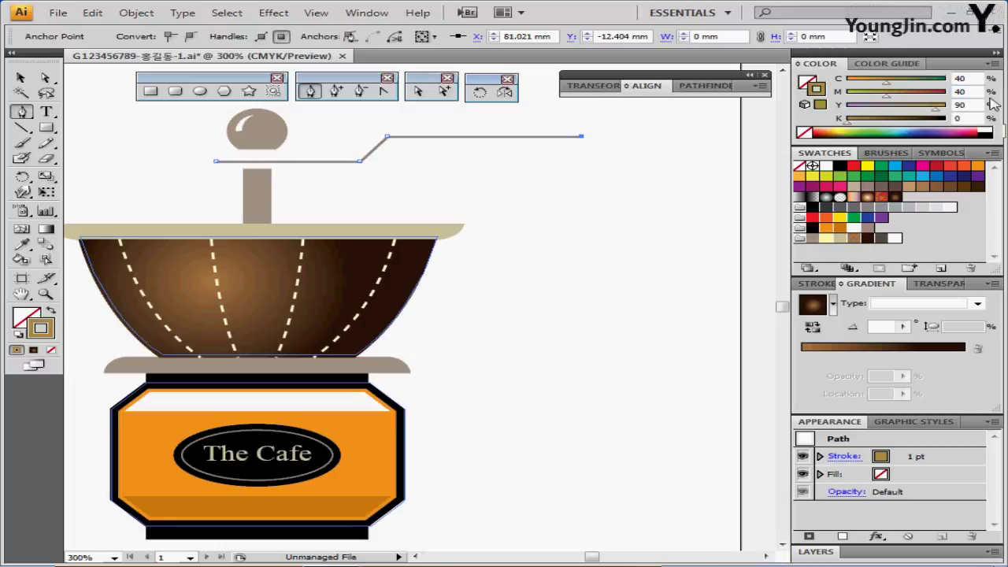
pyautogui.doubleClick(959, 105)
pyautogui.write('50')
pyautogui.press('Return')
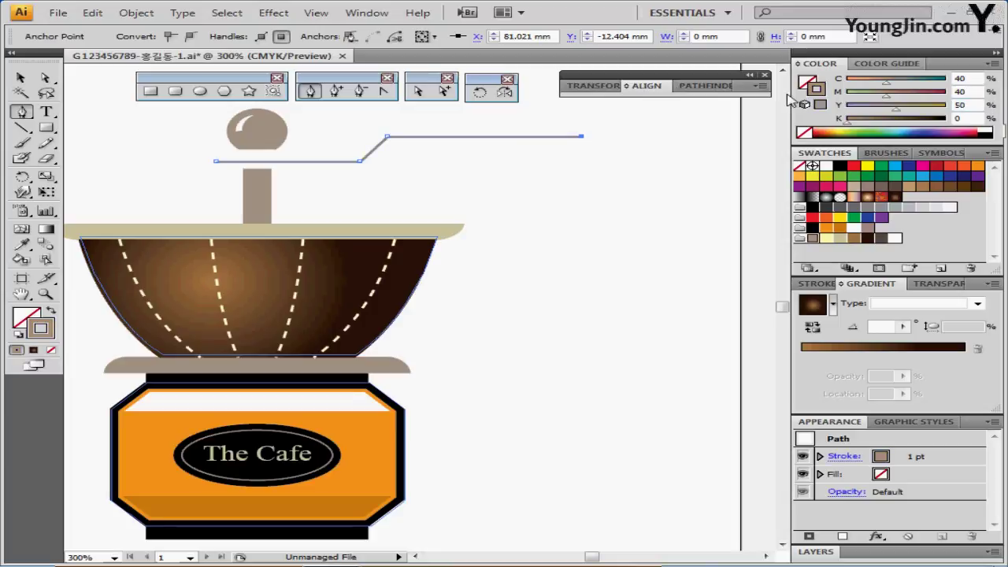
# Set the handle path's stroke weight to 3 pt and give it round caps
pyautogui.click(815, 284)
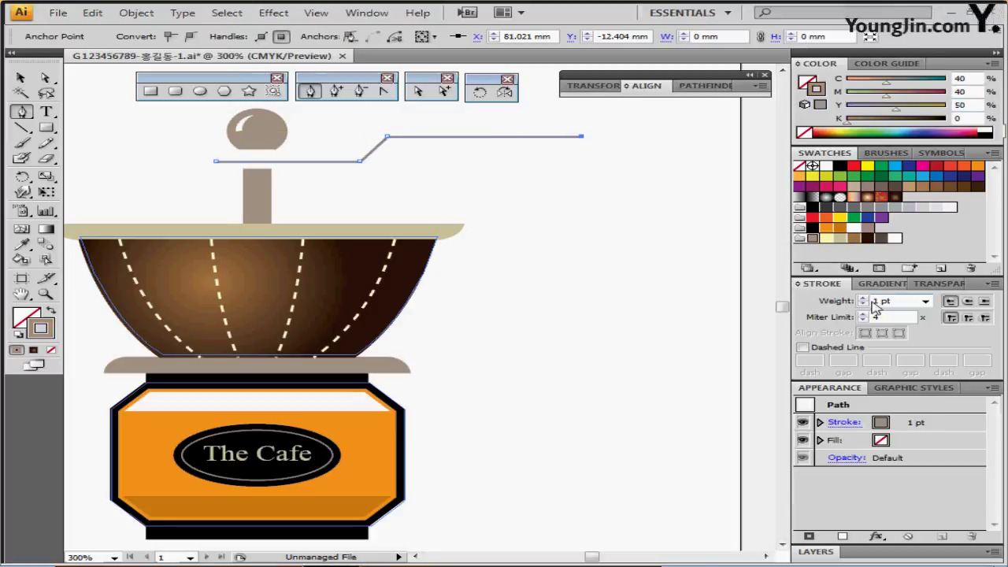
pyautogui.click(862, 300)
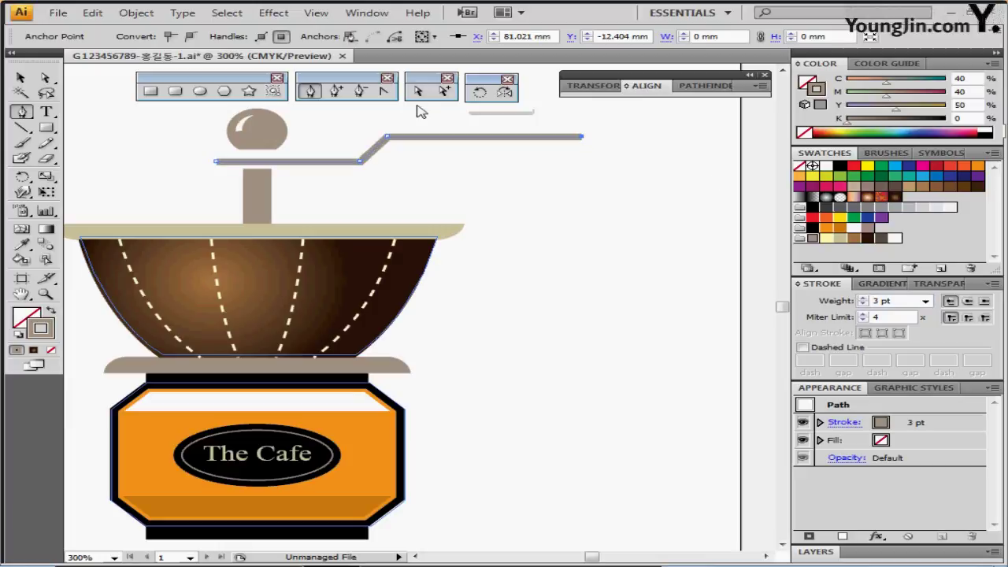
pyautogui.click(968, 302)
pyautogui.moveTo(582, 136); pyautogui.dragTo(491, 266)
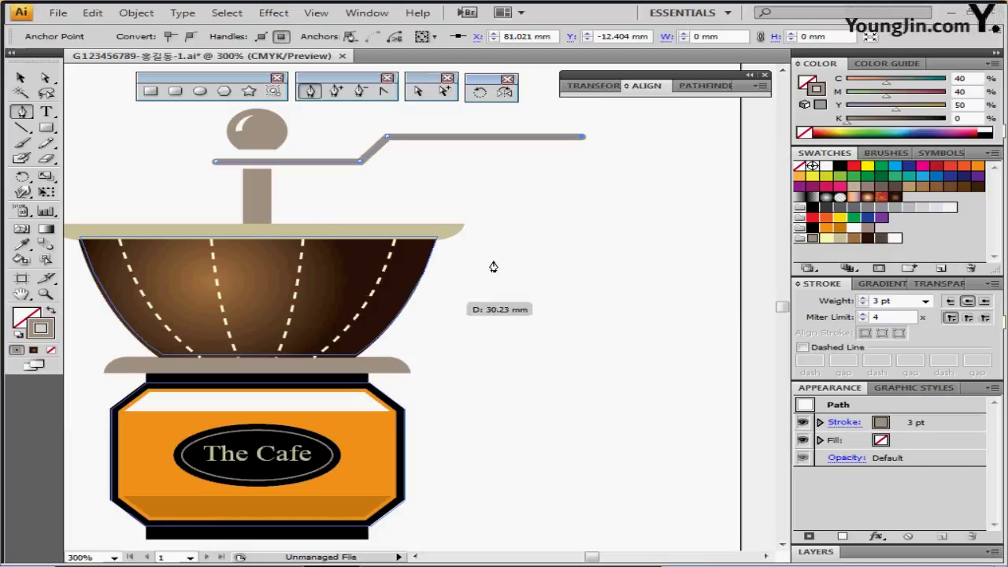
# Convert the handle's stroke into a filled shape with Outline Stroke and clear the selection
pyautogui.click(137, 17)
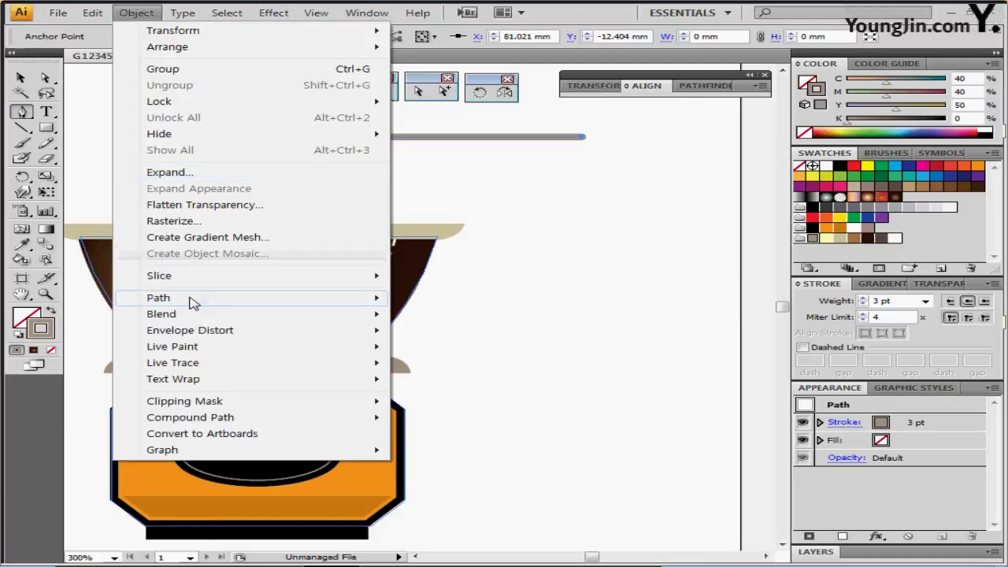
pyautogui.moveTo(197, 301)
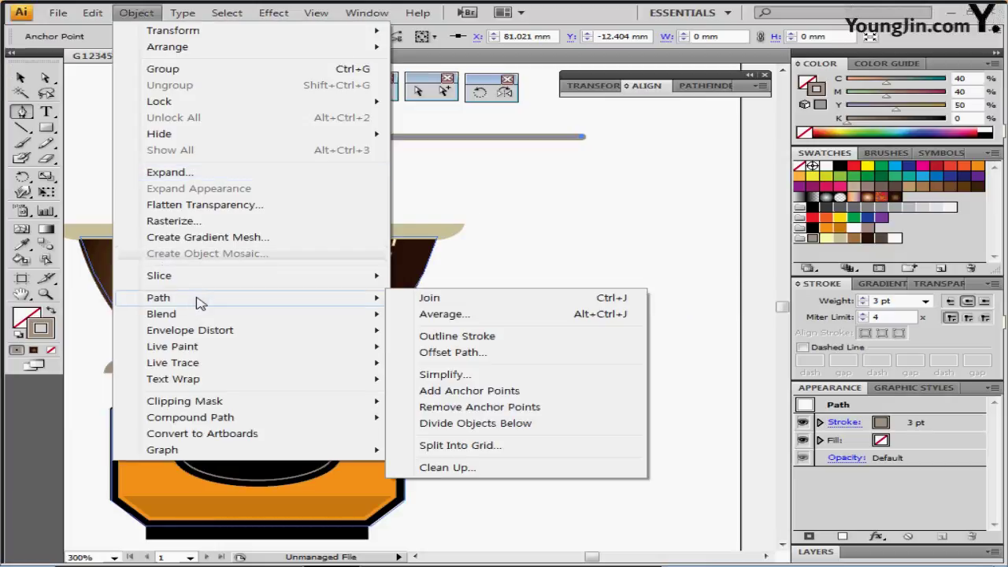
pyautogui.click(504, 346)
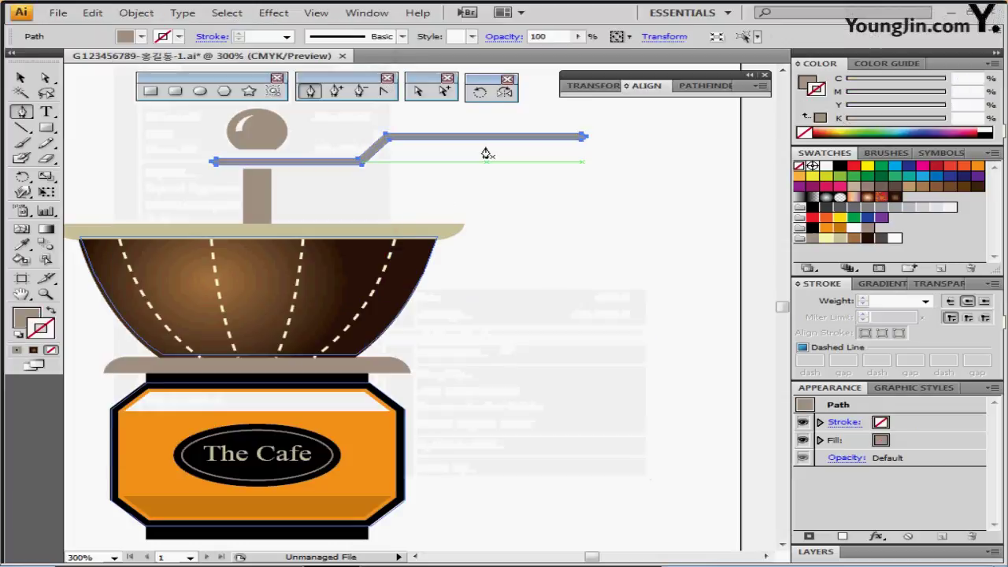
pyautogui.click(233, 118)
pyautogui.moveTo(441, 122); pyautogui.dragTo(441, 123)
pyautogui.moveTo(504, 139); pyautogui.dragTo(641, 197)
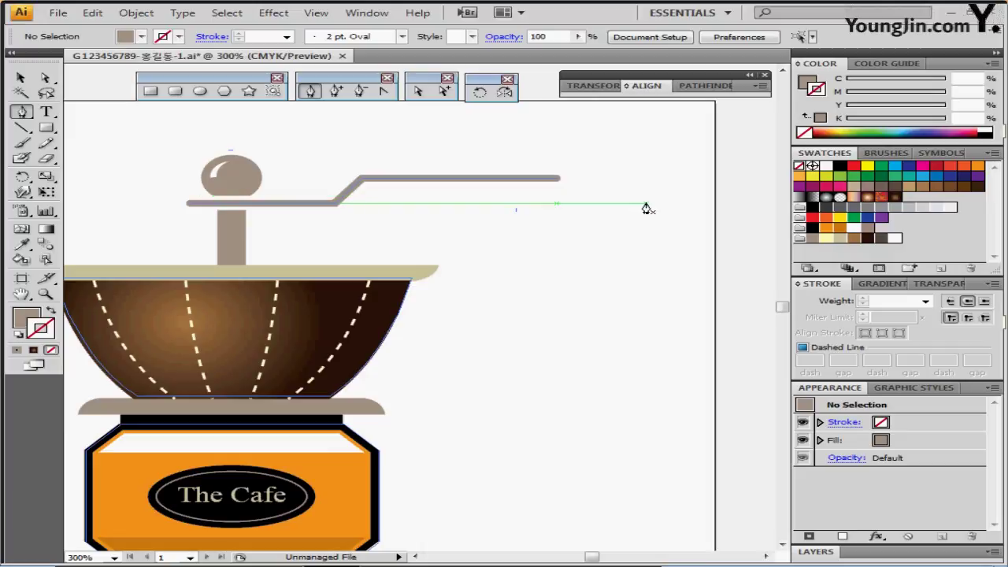
pyautogui.moveTo(587, 223); pyautogui.dragTo(558, 214)
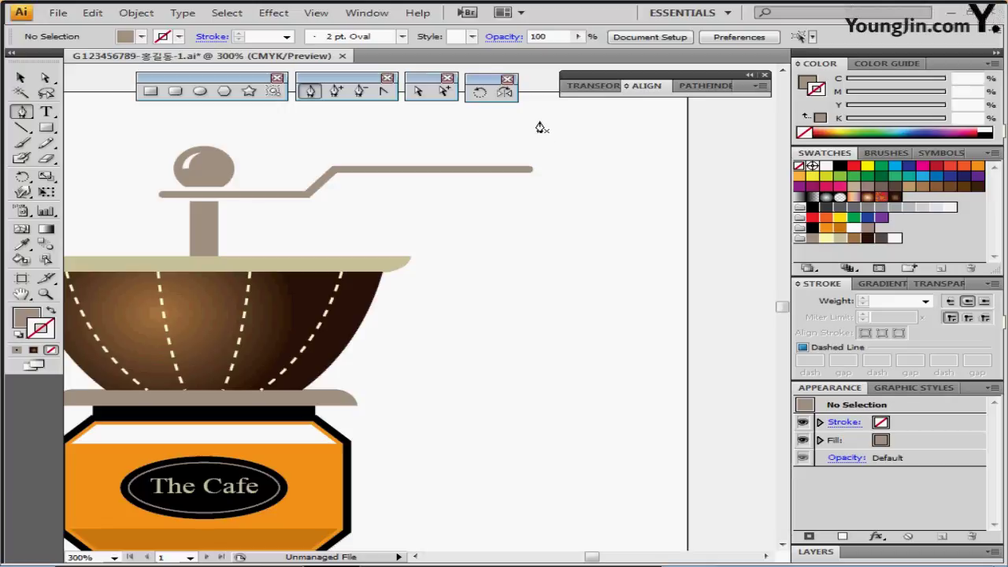
# Choose the Rounded Rectangle tool and set the fill to dark grey-brown, C40 M40 Y50 K60, for the grip
pyautogui.click(175, 92)
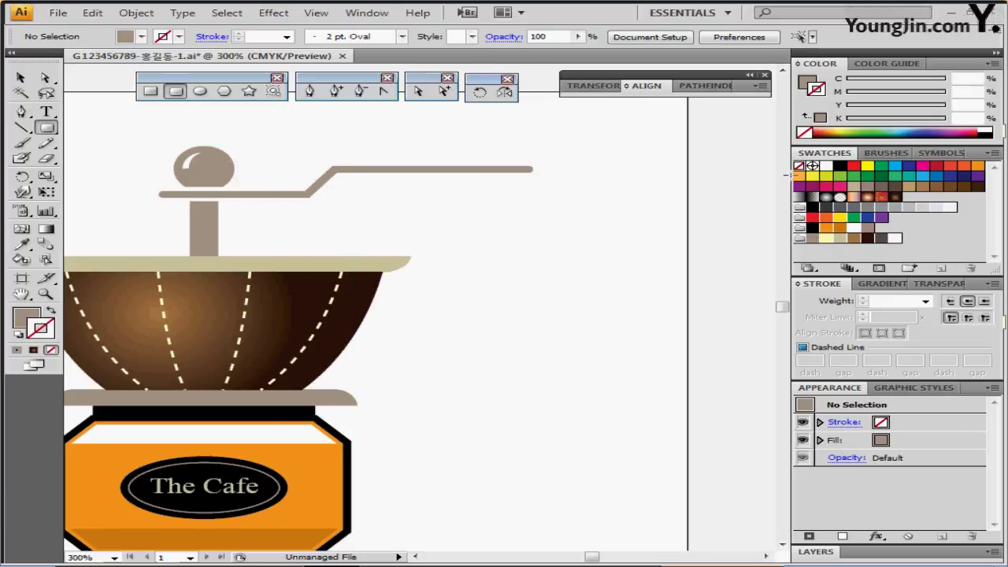
pyautogui.click(815, 239)
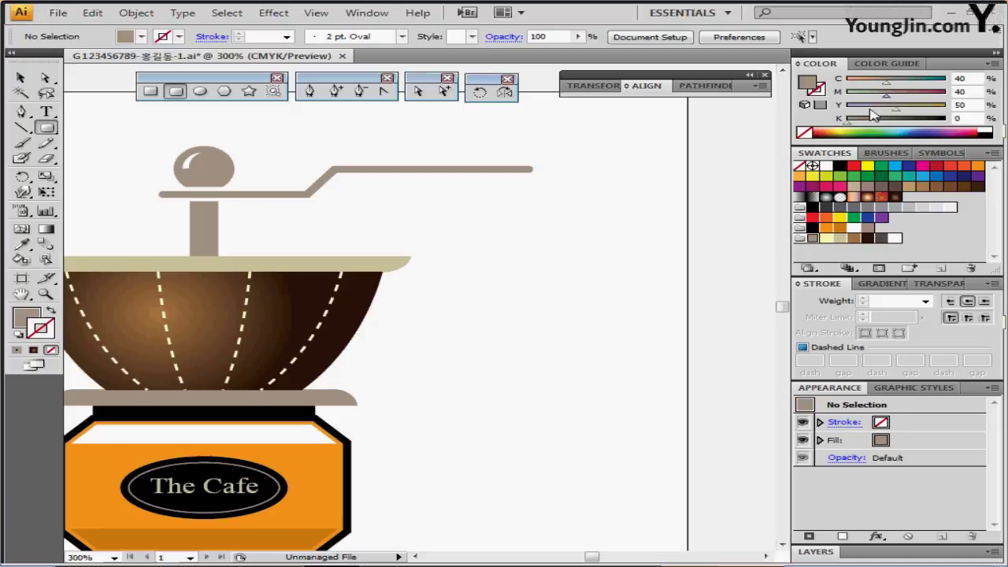
pyautogui.click(867, 239)
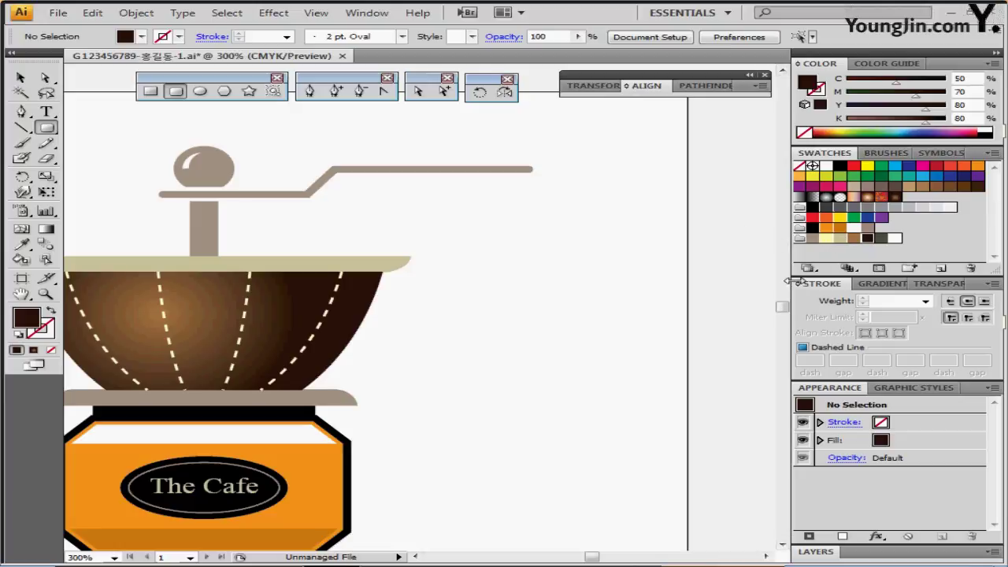
pyautogui.click(854, 238)
pyautogui.click(958, 78)
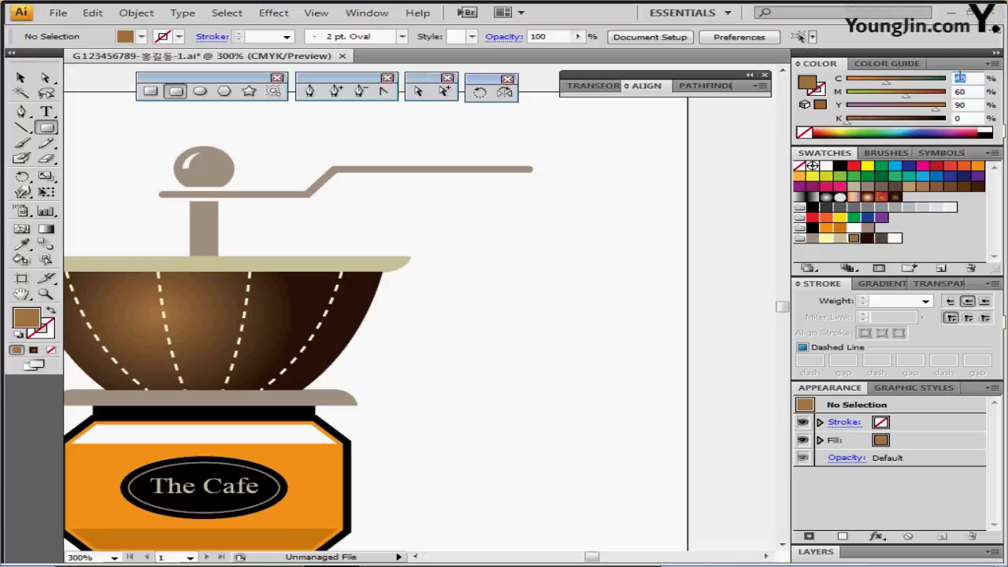
pyautogui.press('Tab')
pyautogui.press('Tab')
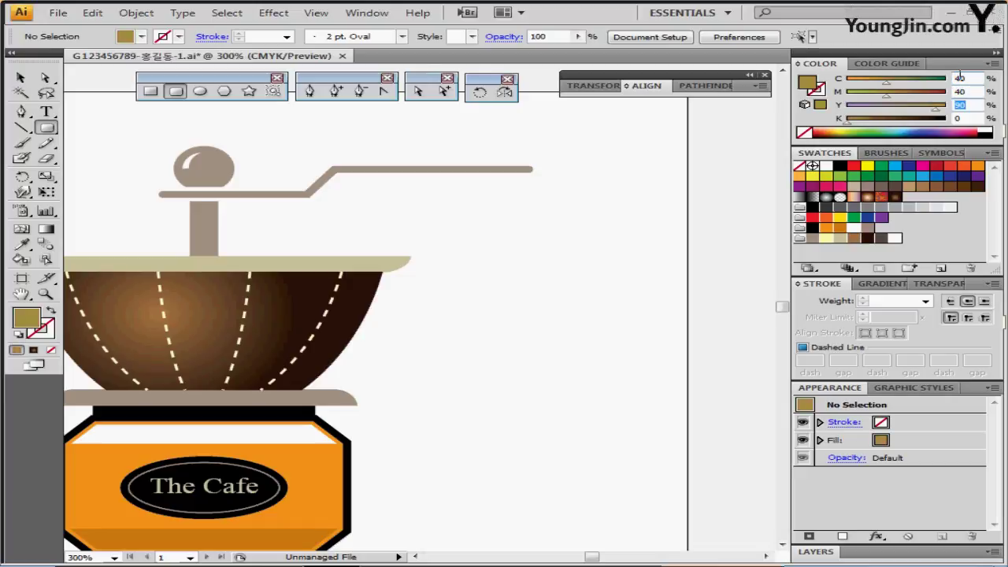
pyautogui.write('50')
pyautogui.press('Tab')
pyautogui.write('6')
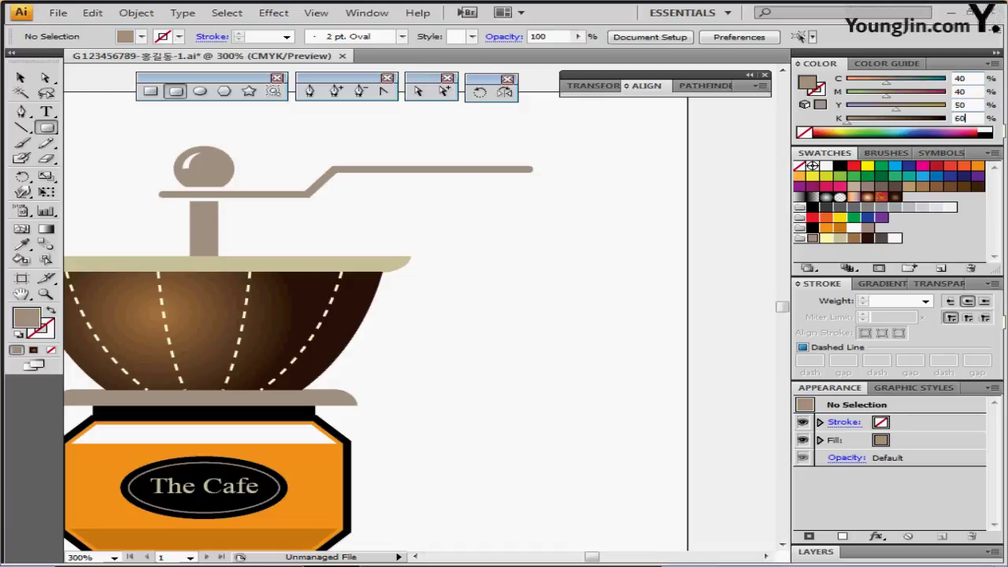
pyautogui.write('0')
pyautogui.press('Return')
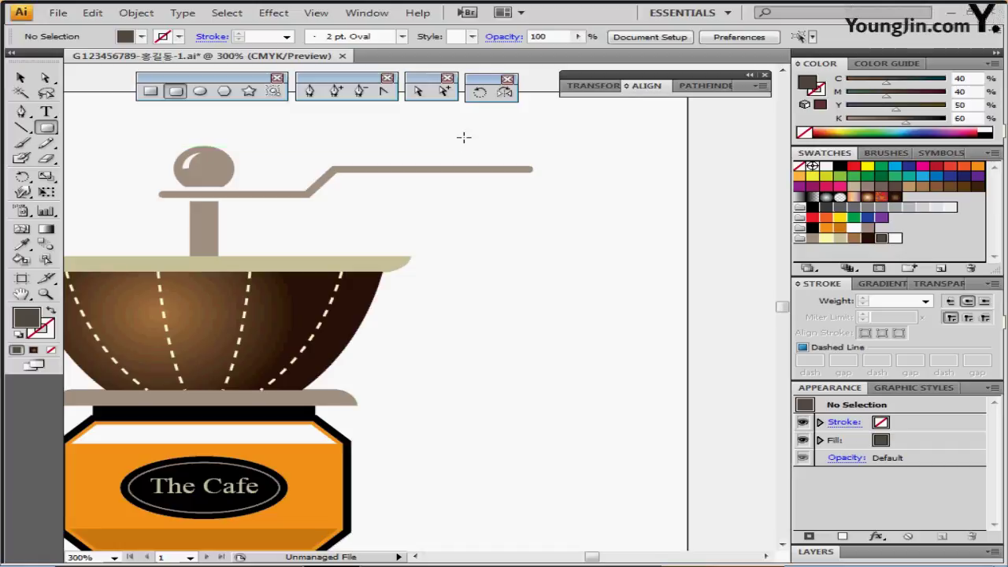
# Draw a rounded rectangle with strongly rounded corners across the handle near its right end and adjust its position
pyautogui.moveTo(464, 137); pyautogui.dragTo(505, 195)
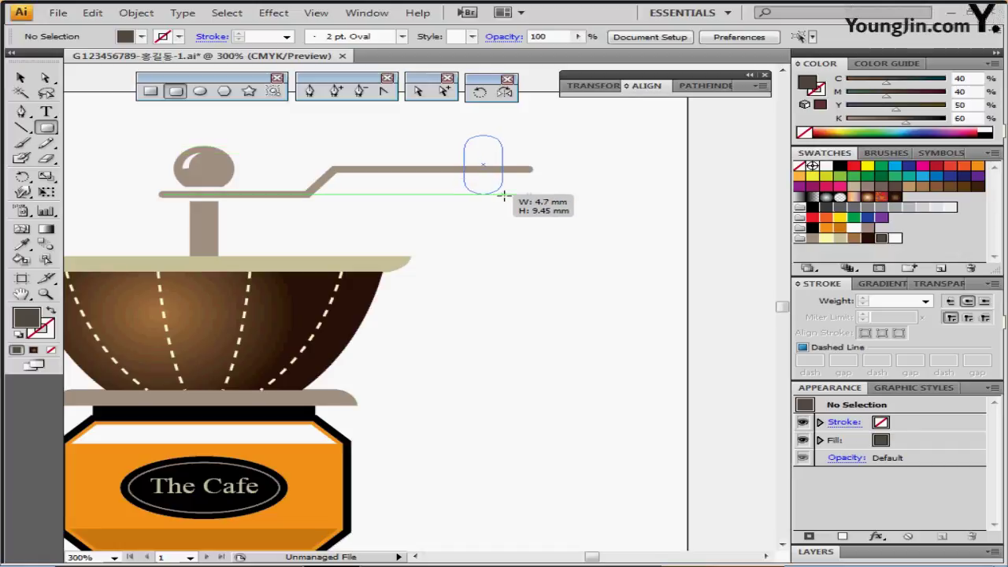
pyautogui.moveTo(506, 196); pyautogui.dragTo(492, 169)
pyautogui.press('Up')
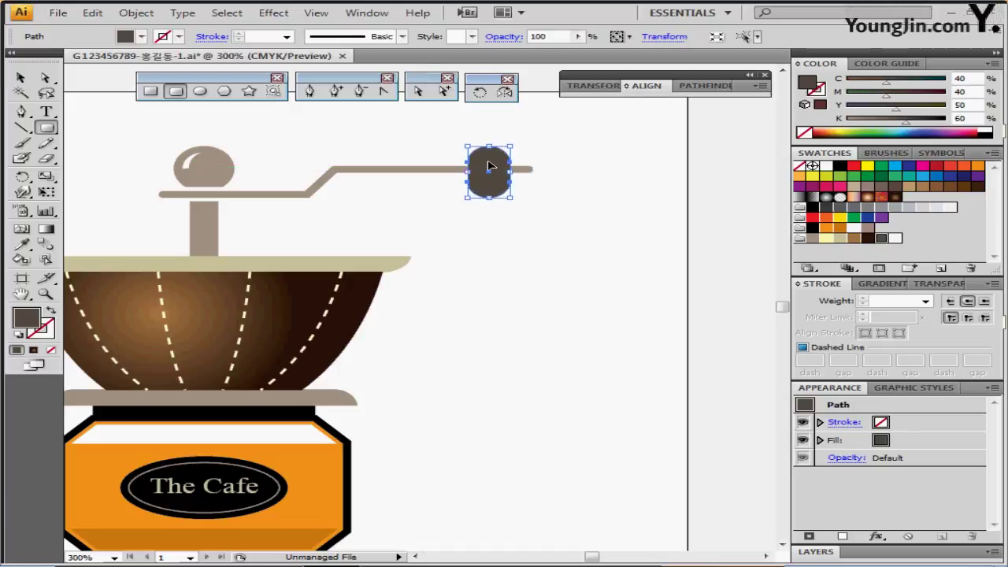
pyautogui.moveTo(489, 166); pyautogui.dragTo(490, 167)
# Draw a rectangle over the lower part of the rounded shape and subtract it with Minus Front to leave a dome on the handle
pyautogui.press('m')
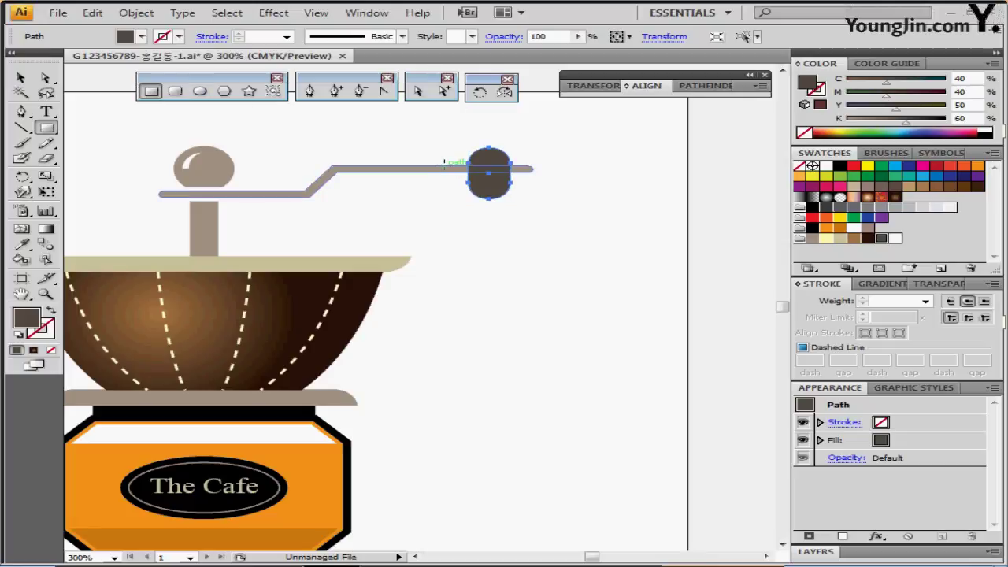
pyautogui.moveTo(443, 162)
pyautogui.mouseDown()
pyautogui.moveTo(484, 195)
pyautogui.moveTo(520, 207)
pyautogui.mouseUp()
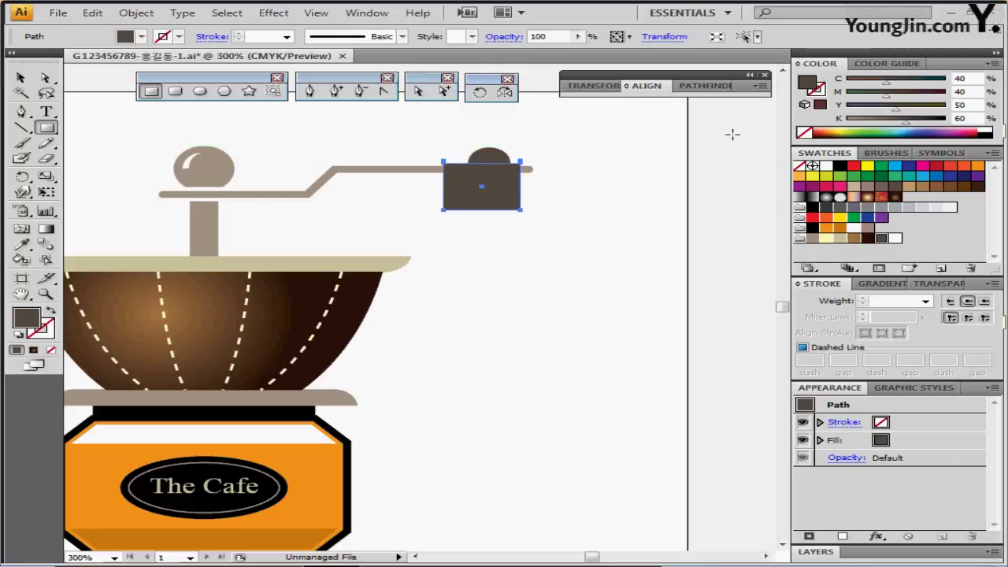
pyautogui.press('Down')
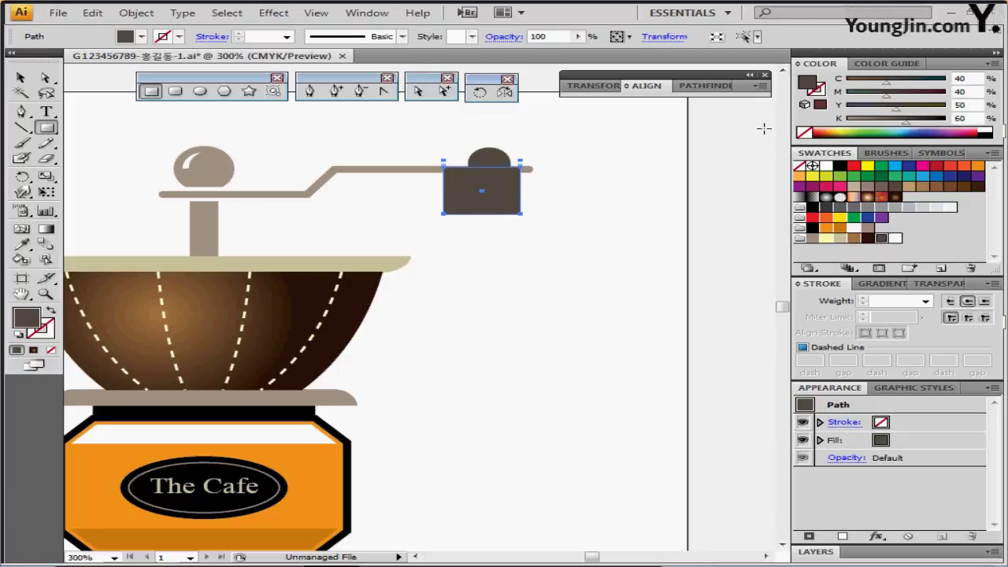
pyautogui.moveTo(490, 189); pyautogui.dragTo(499, 189)
pyautogui.keyDown('shift'); pyautogui.click(496, 161); pyautogui.keyUp('shift')
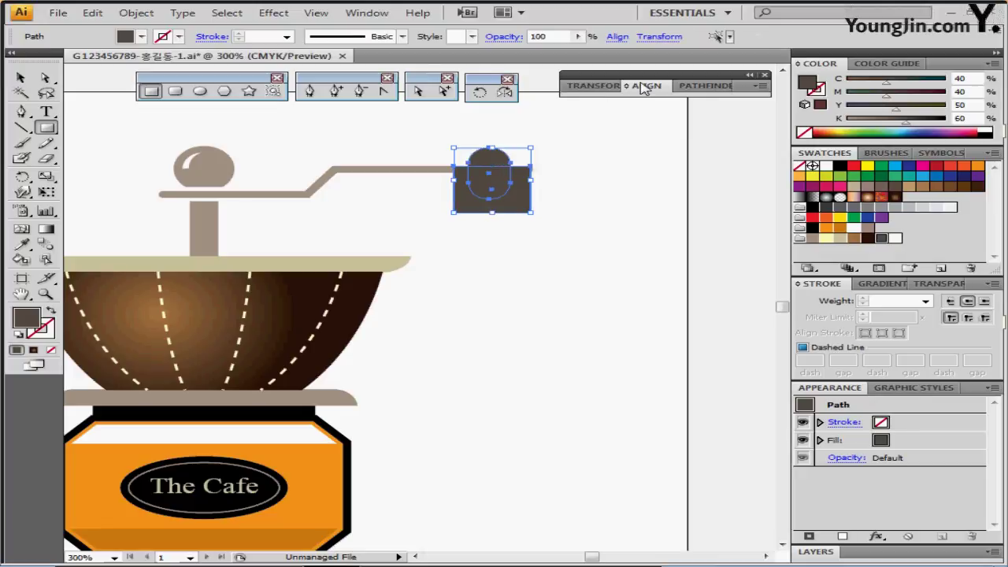
pyautogui.click(691, 86)
pyautogui.click(704, 88)
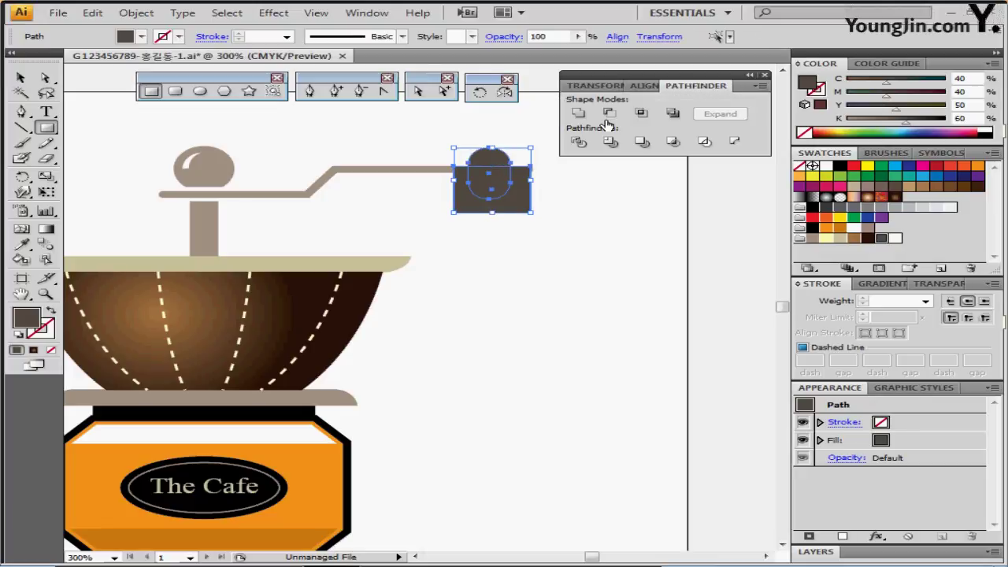
pyautogui.click(608, 114)
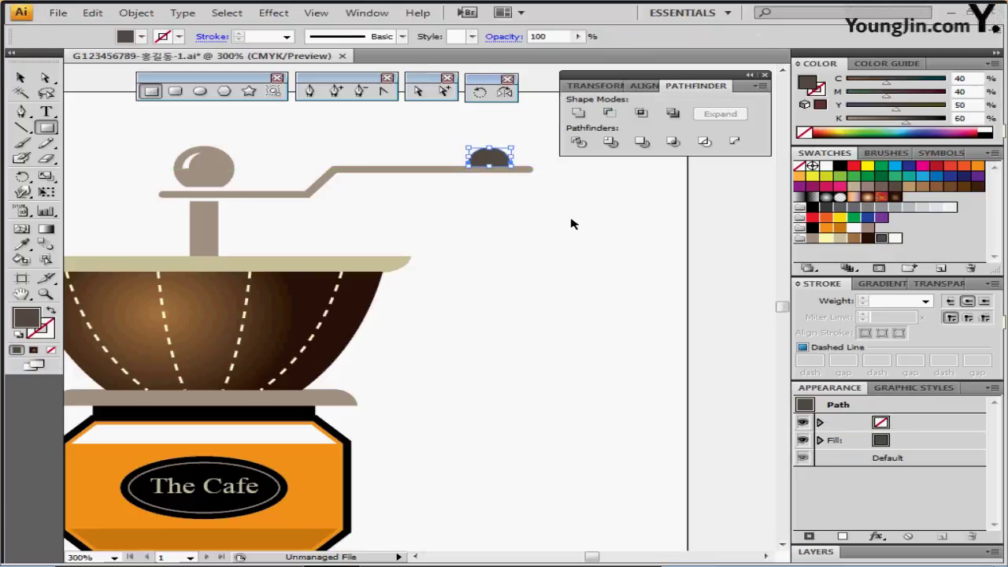
pyautogui.click(524, 202)
# Draw a narrow upright rectangle centred on top of the dome as the grip's neck and clear the selection
pyautogui.moveTo(498, 208); pyautogui.dragTo(443, 215)
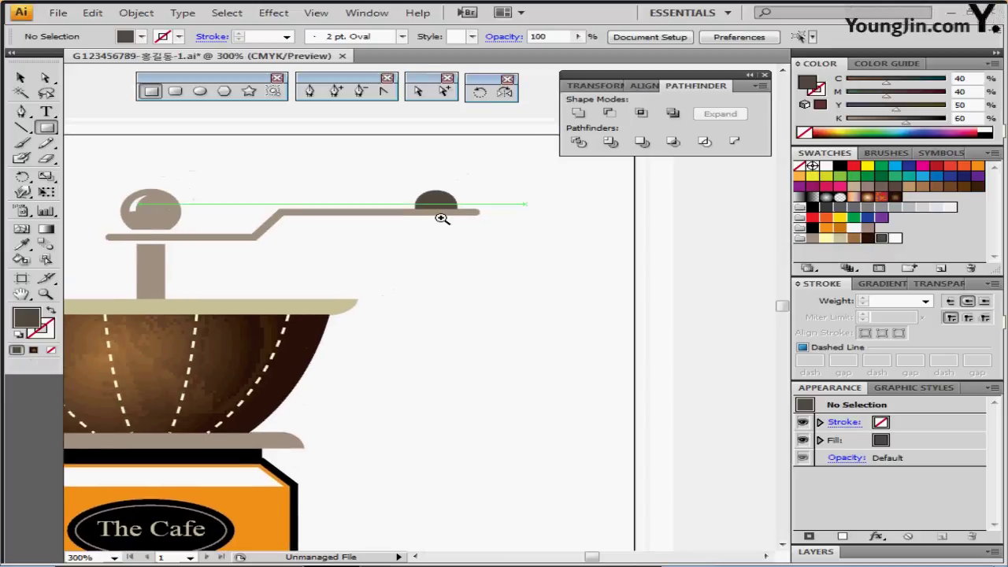
pyautogui.keyDown('ctrl'); pyautogui.click(464, 240); pyautogui.keyUp('ctrl')
pyautogui.keyDown('ctrl'); pyautogui.click(425, 282); pyautogui.keyUp('ctrl')
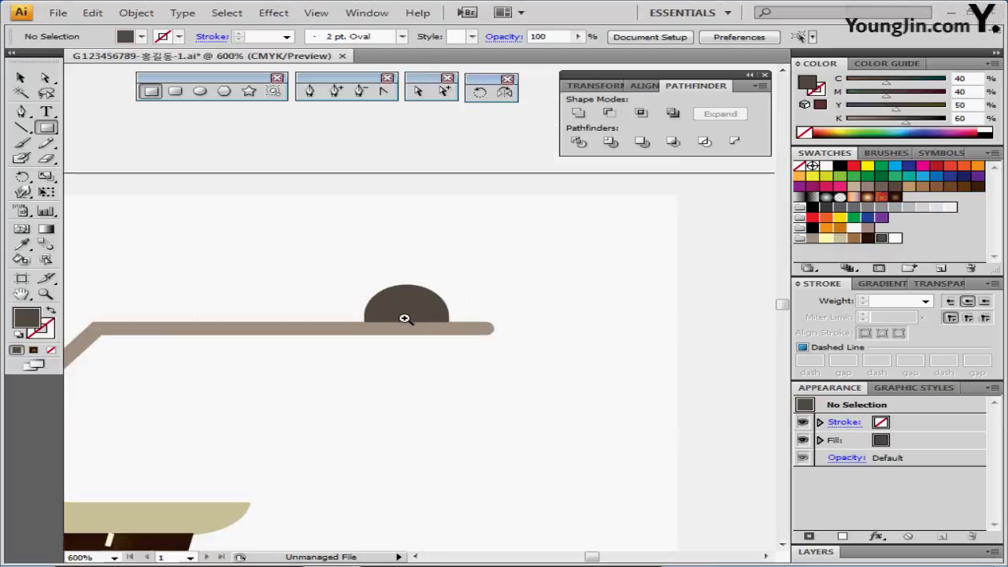
pyautogui.keyDown('ctrl'); pyautogui.click(404, 320); pyautogui.keyUp('ctrl')
pyautogui.moveTo(371, 308); pyautogui.dragTo(355, 273)
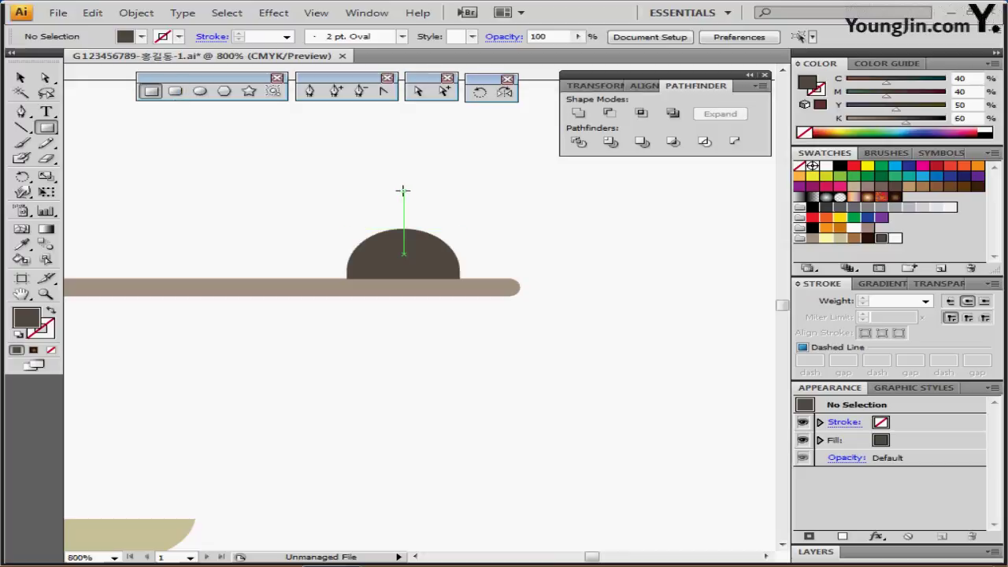
pyautogui.moveTo(402, 191); pyautogui.dragTo(412, 209)
pyautogui.keyDown('ctrl'); pyautogui.click(505, 211); pyautogui.keyUp('ctrl')
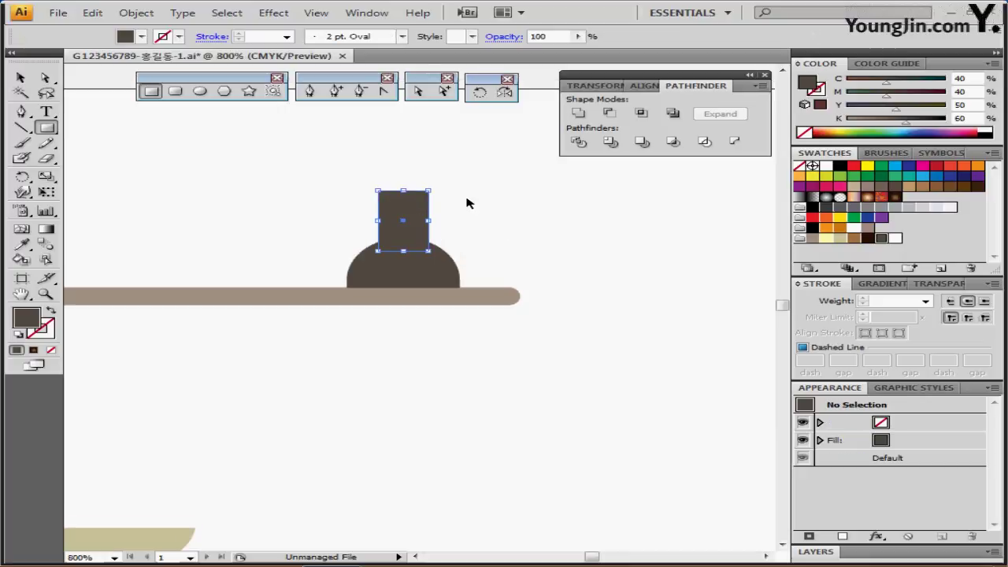
pyautogui.keyDown('ctrl'); pyautogui.click(342, 213); pyautogui.keyUp('ctrl')
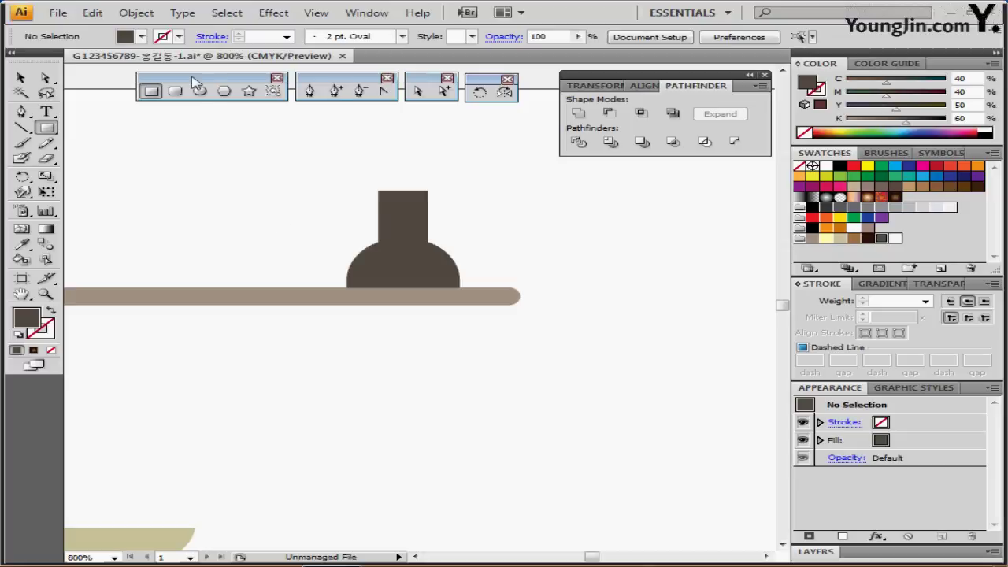
# Draw a small ellipse overlapping the neck's left edge and fill it with yellow, C5 M0 Y90 K0
pyautogui.click(201, 92)
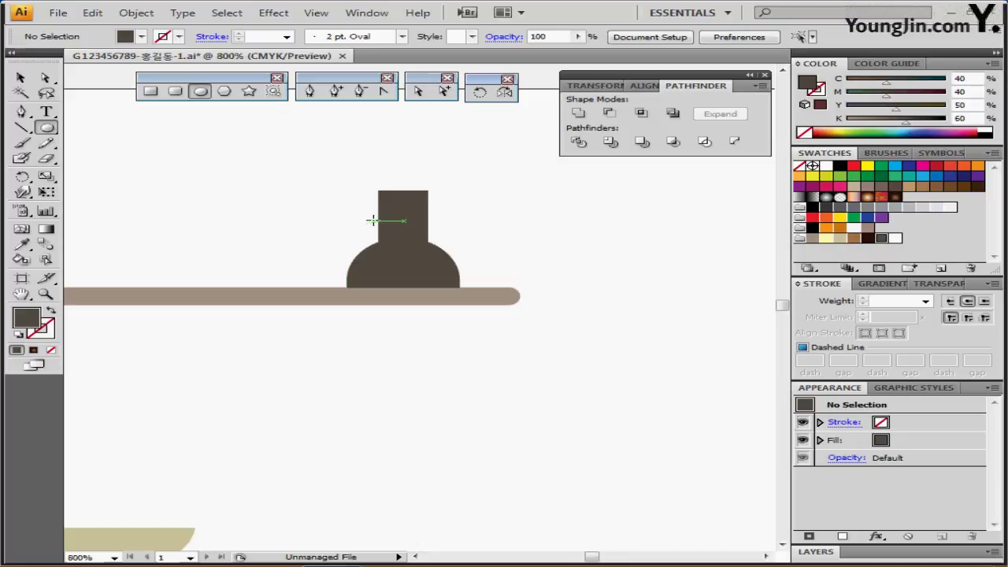
pyautogui.moveTo(359, 221)
pyautogui.mouseDown()
pyautogui.moveTo(389, 243)
pyautogui.moveTo(376, 228)
pyautogui.mouseUp()
pyautogui.moveTo(377, 230); pyautogui.dragTo(381, 222)
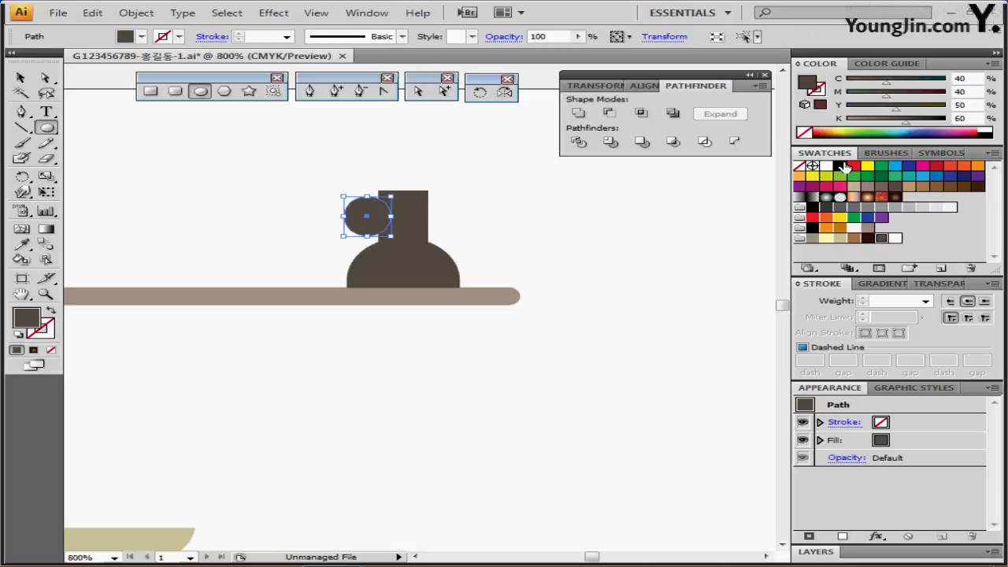
pyautogui.click(811, 177)
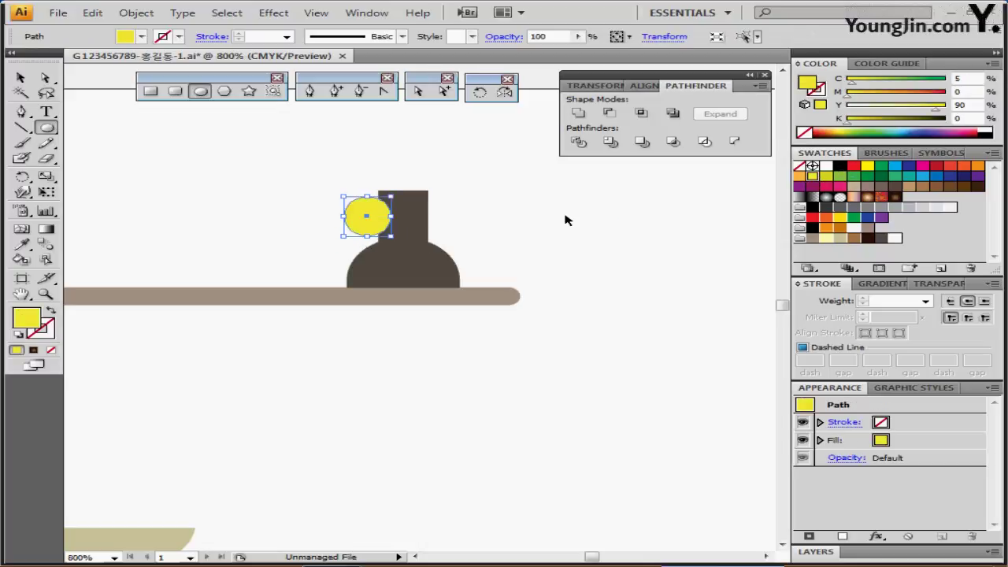
pyautogui.click(472, 220)
pyautogui.moveTo(376, 218); pyautogui.dragTo(369, 218)
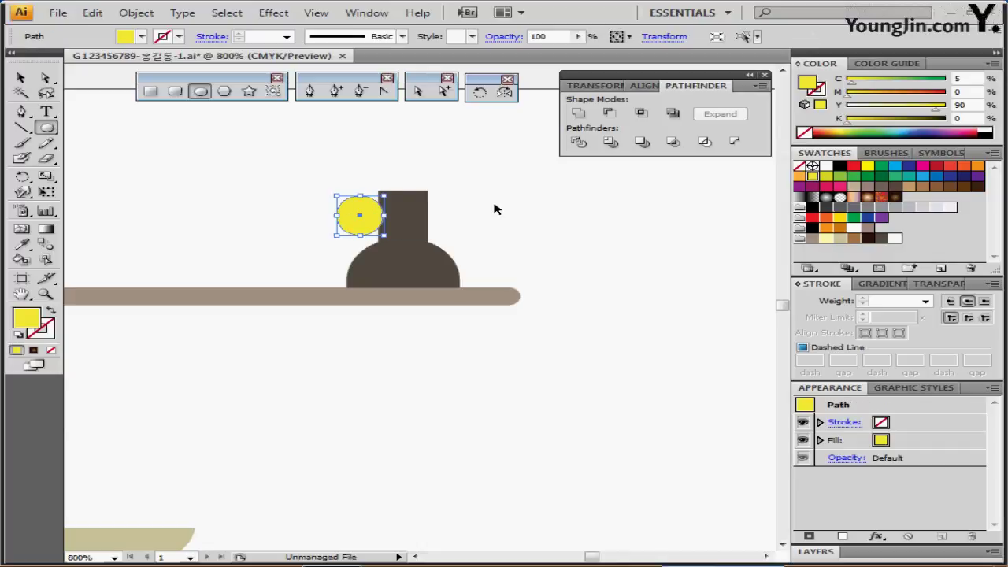
pyautogui.click(496, 208)
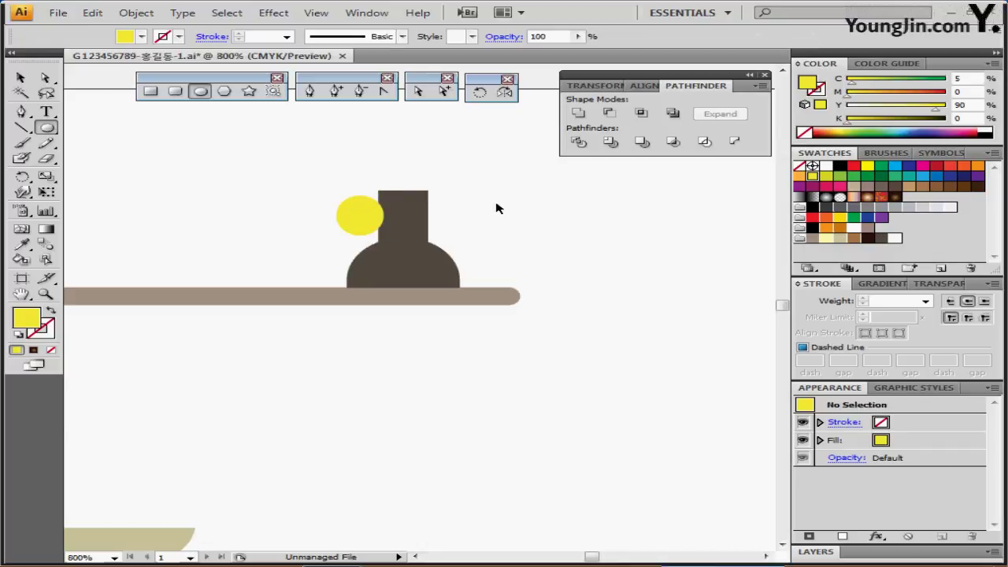
# Duplicate the yellow ellipse horizontally so the copy overlaps the neck's right edge, and clear the selection
pyautogui.doubleClick(370, 215)
pyautogui.doubleClick(261, 207)
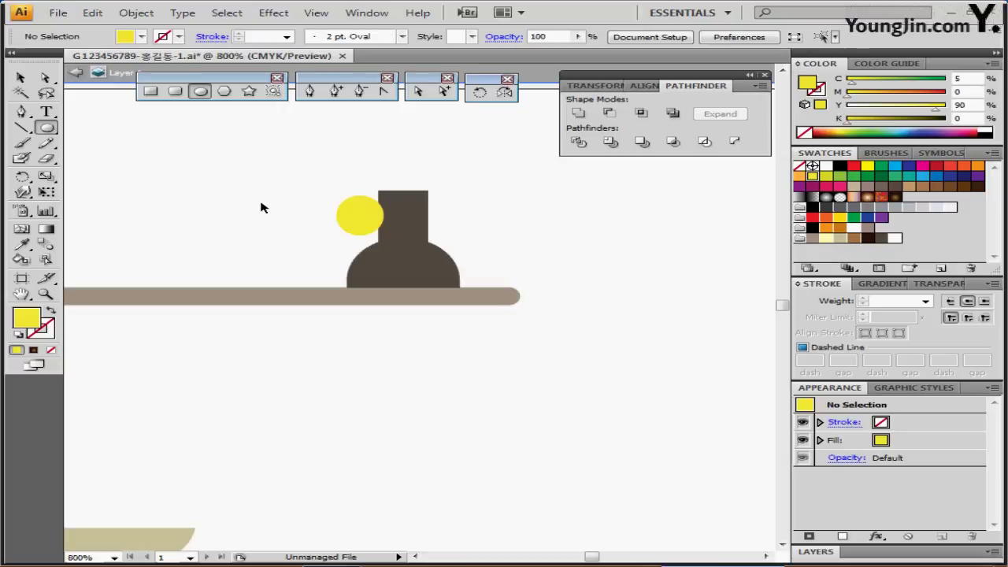
pyautogui.moveTo(358, 221); pyautogui.dragTo(445, 229)
pyautogui.keyDown('ctrl'); pyautogui.click(550, 188); pyautogui.keyUp('ctrl')
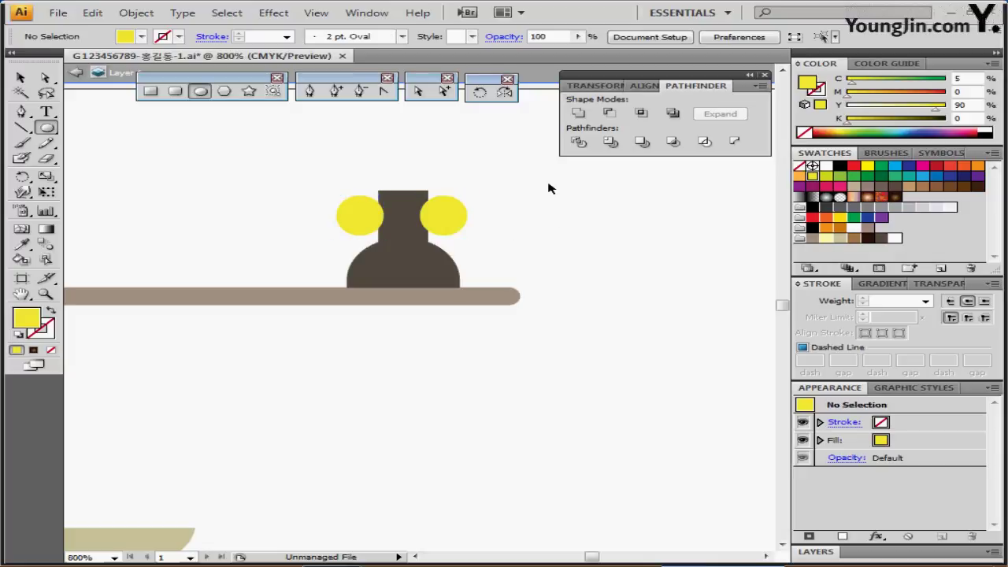
# Nudge the right yellow ellipse slightly outward in outline view so both ellipses overlap the neck's sides evenly
pyautogui.keyDown('ctrl'); pyautogui.click(443, 211); pyautogui.keyUp('ctrl')
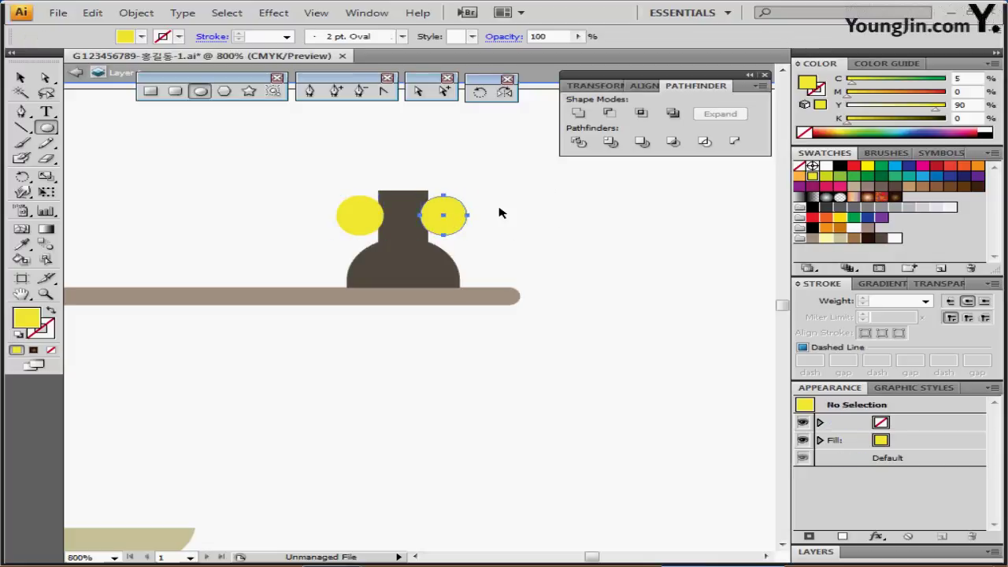
pyautogui.hotkey('ctrl', 'y')
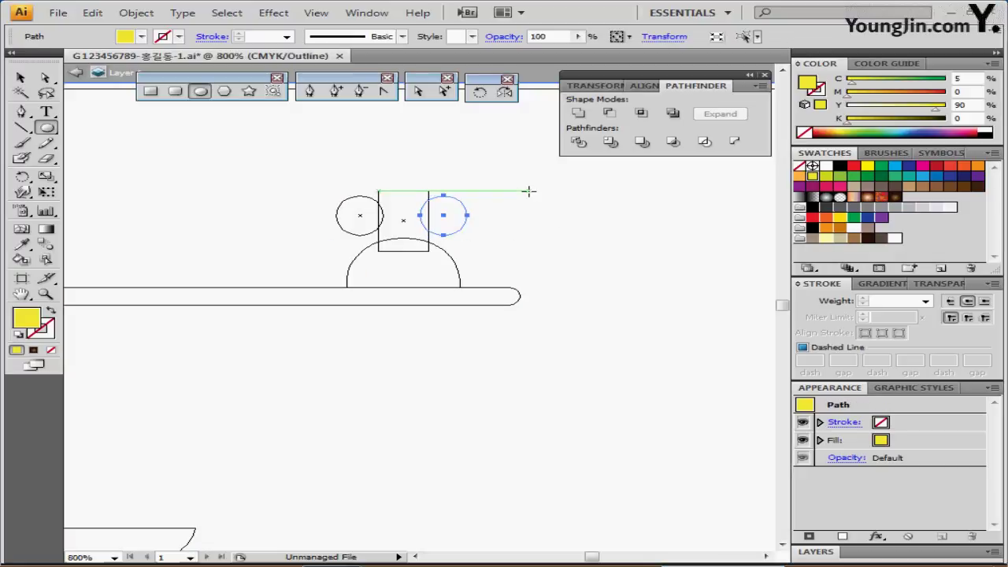
pyautogui.press('Right')
pyautogui.press('Left')
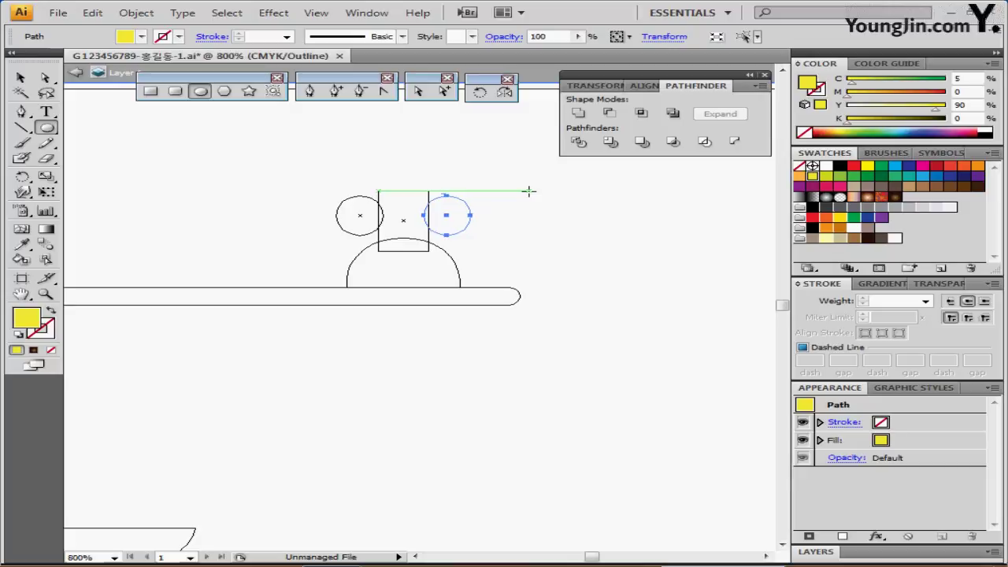
pyautogui.keyDown('ctrl'); pyautogui.click(546, 218); pyautogui.keyUp('ctrl')
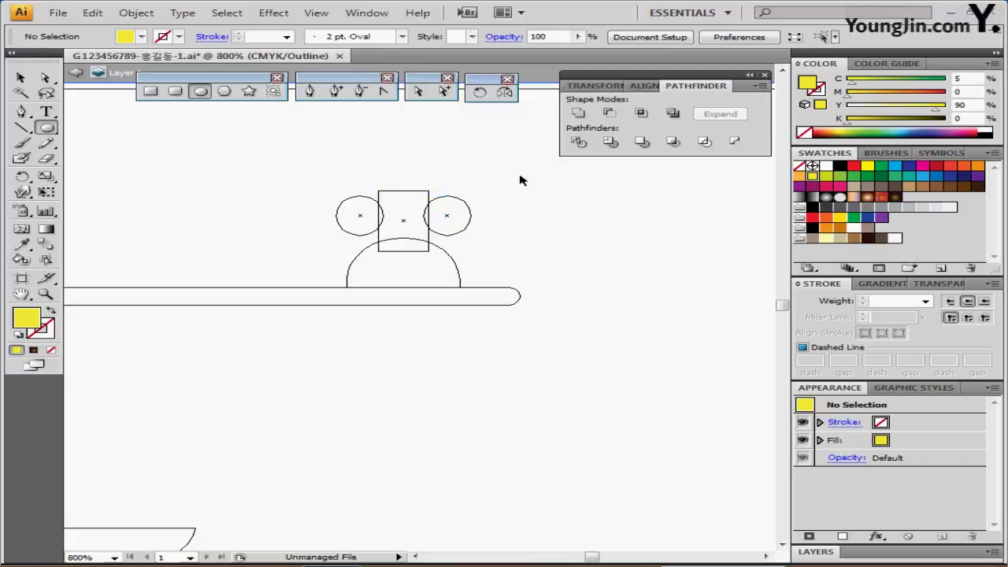
pyautogui.moveTo(391, 155); pyautogui.dragTo(415, 283)
pyautogui.keyDown('ctrl'); pyautogui.click(491, 189); pyautogui.keyUp('ctrl')
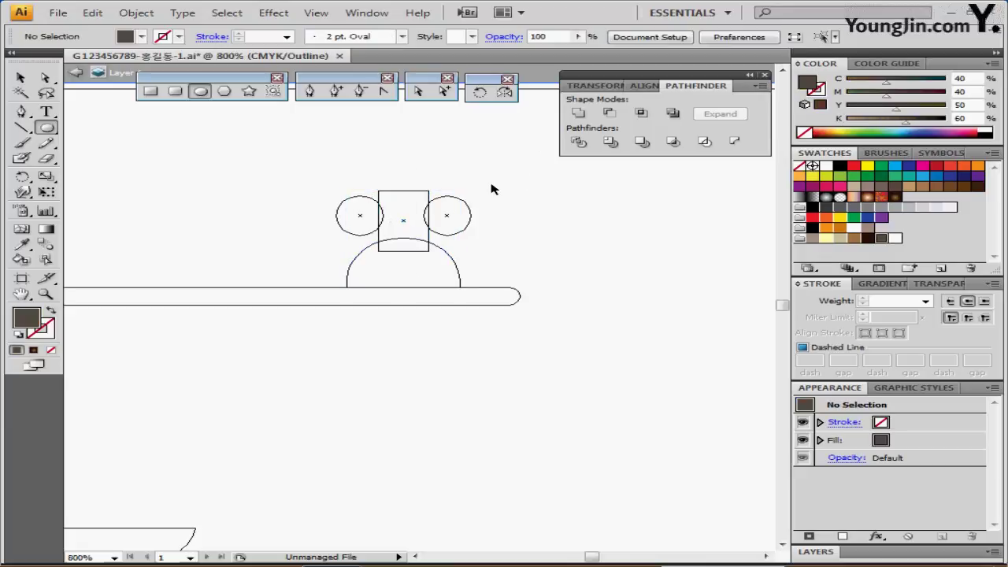
# Return to preview view and cut both yellow ellipses out of the grip's neck with Minus Front, leaving nothing selected
pyautogui.hotkey('ctrl', 'y')
pyautogui.moveTo(490, 189); pyautogui.dragTo(343, 222)
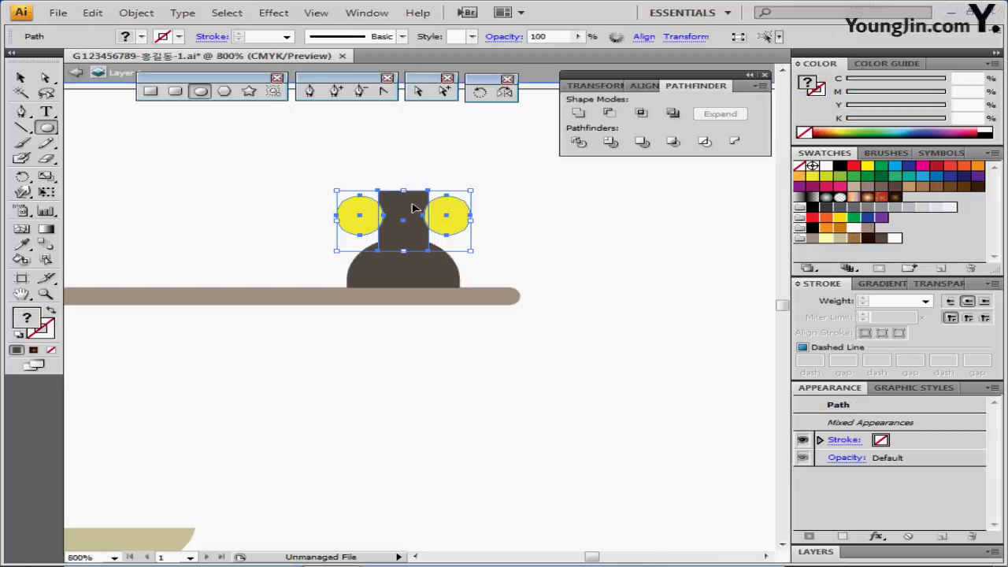
pyautogui.click(609, 113)
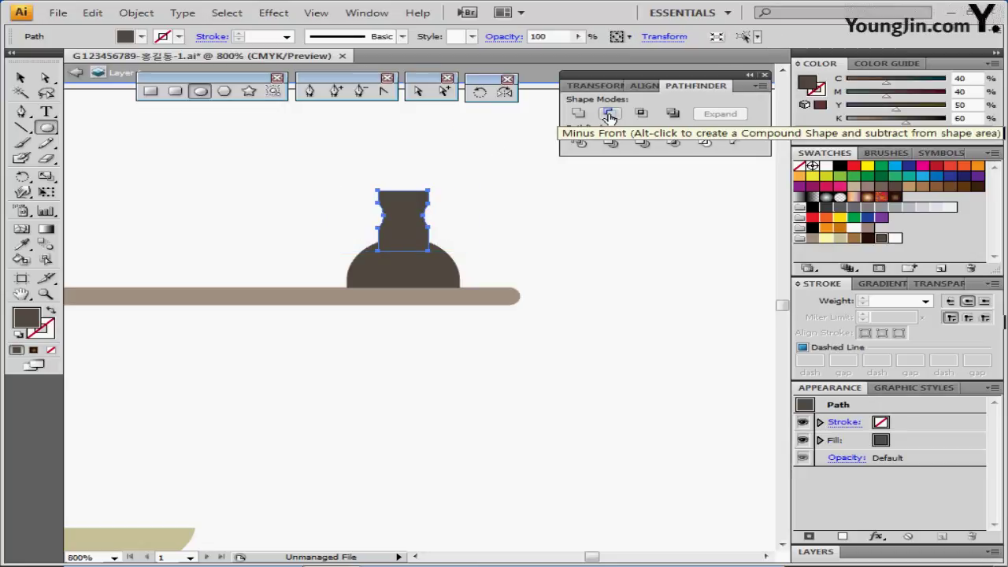
pyautogui.click(526, 248)
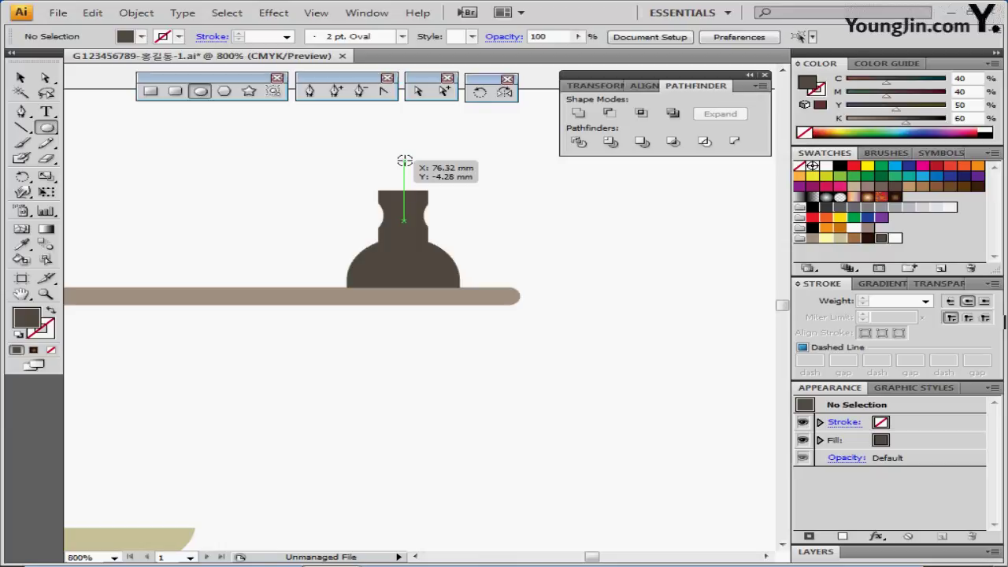
# Draw a large dark ellipse from its centre over the neck's top and align it horizontally centred with the neck and dome
pyautogui.moveTo(404, 160); pyautogui.dragTo(465, 193)
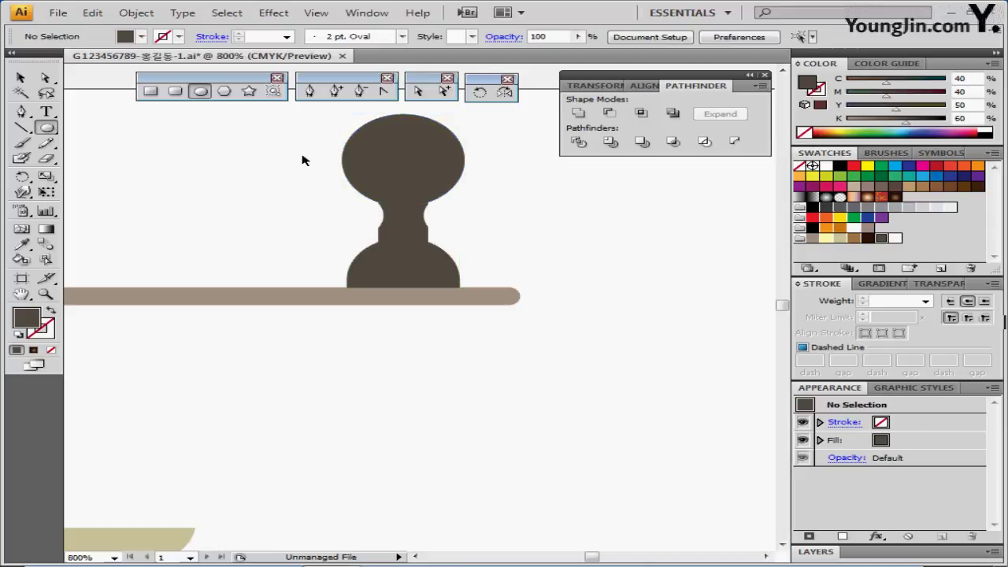
pyautogui.moveTo(304, 158); pyautogui.dragTo(438, 260)
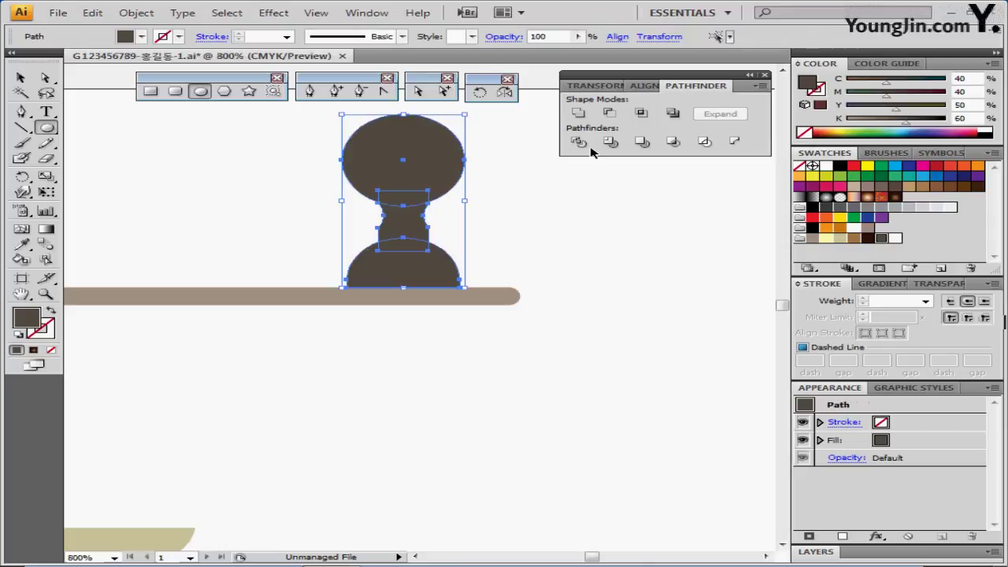
pyautogui.click(644, 85)
pyautogui.click(613, 112)
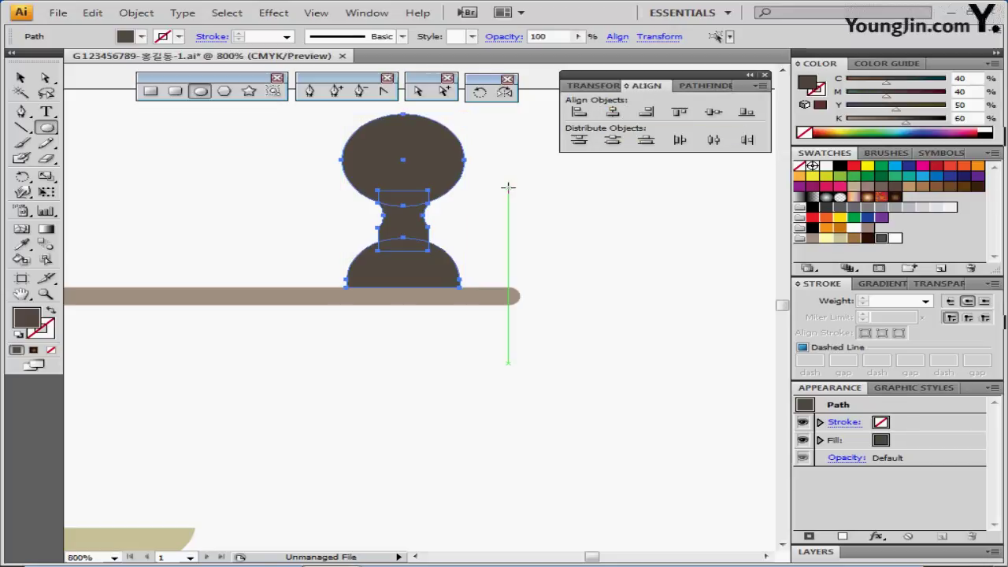
# Unite the ellipse, neck and dome into a single grip shape and clear the selection with the whole grinder in view
pyautogui.keyDown('ctrl'); pyautogui.keyDown('alt'); pyautogui.click(467, 247); pyautogui.keyUp('alt'); pyautogui.keyUp('ctrl')
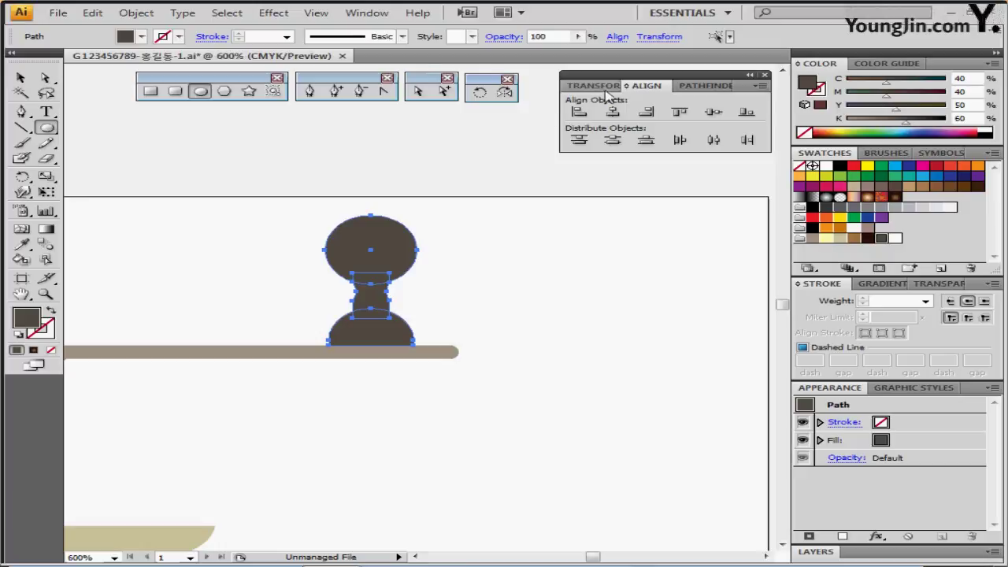
pyautogui.click(705, 85)
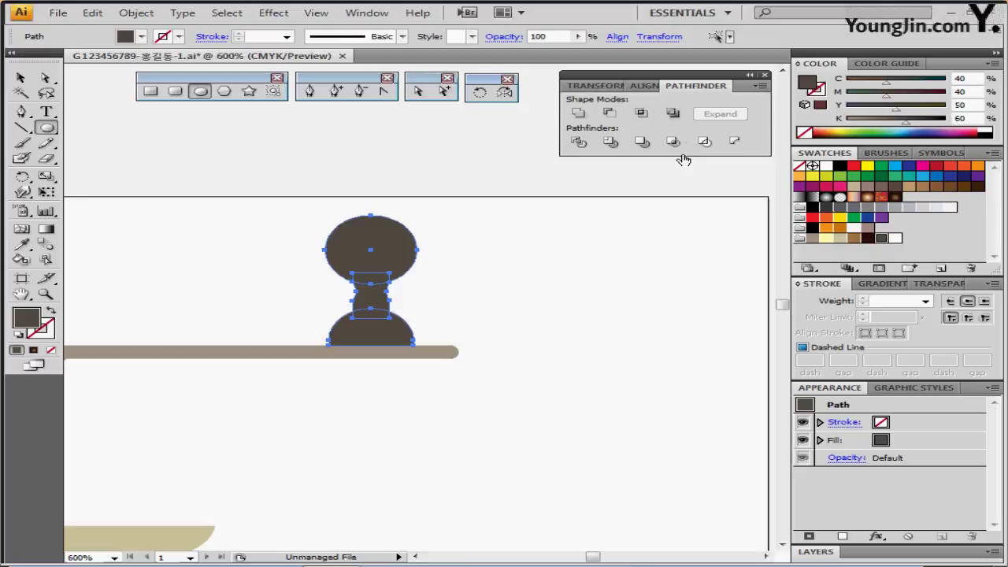
pyautogui.click(578, 115)
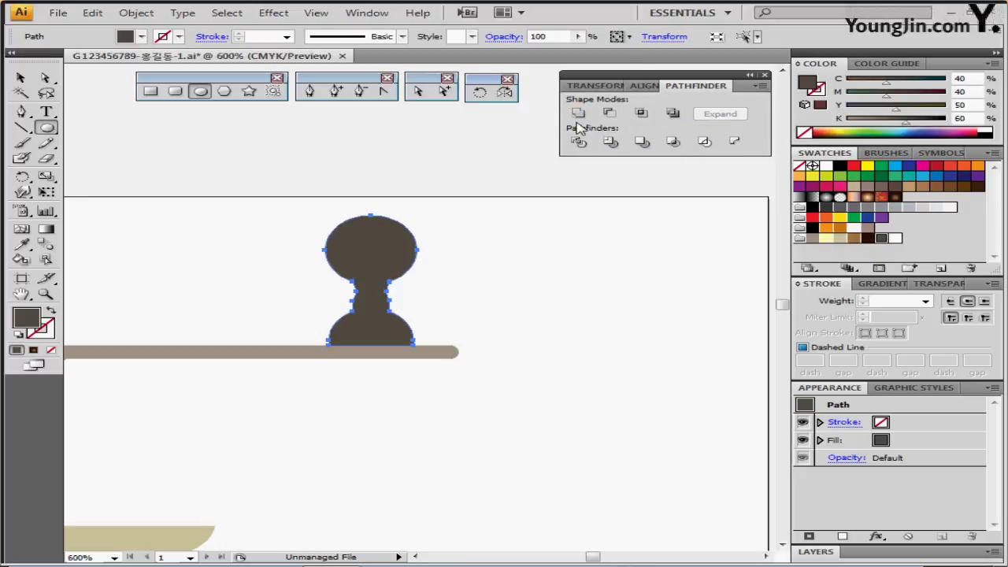
pyautogui.keyDown('ctrl'); pyautogui.keyDown('alt'); pyautogui.click(416, 348); pyautogui.keyUp('alt'); pyautogui.keyUp('ctrl')
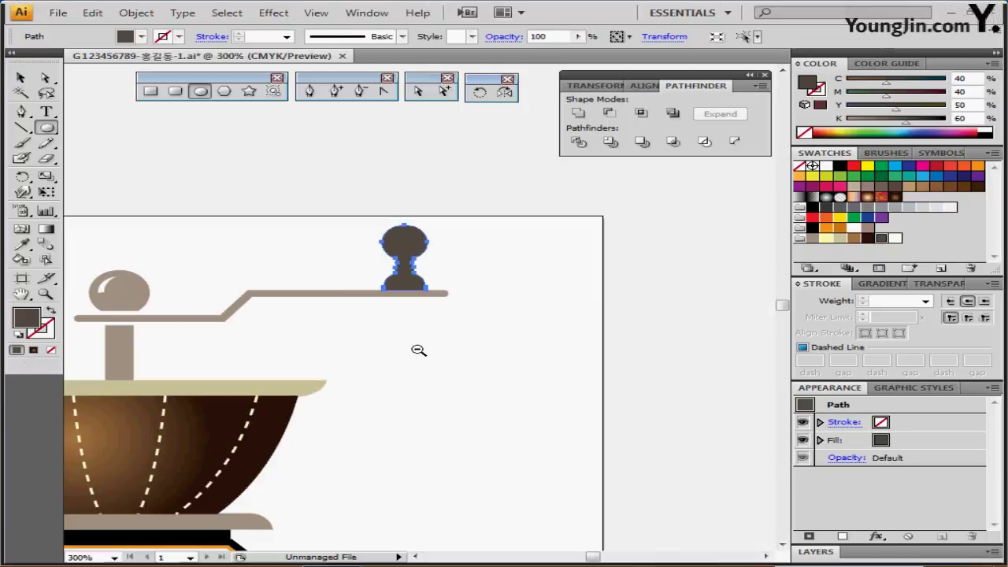
pyautogui.keyDown('ctrl'); pyautogui.keyDown('alt'); pyautogui.click(418, 349); pyautogui.keyUp('alt'); pyautogui.keyUp('ctrl')
pyautogui.moveTo(364, 351); pyautogui.dragTo(465, 263)
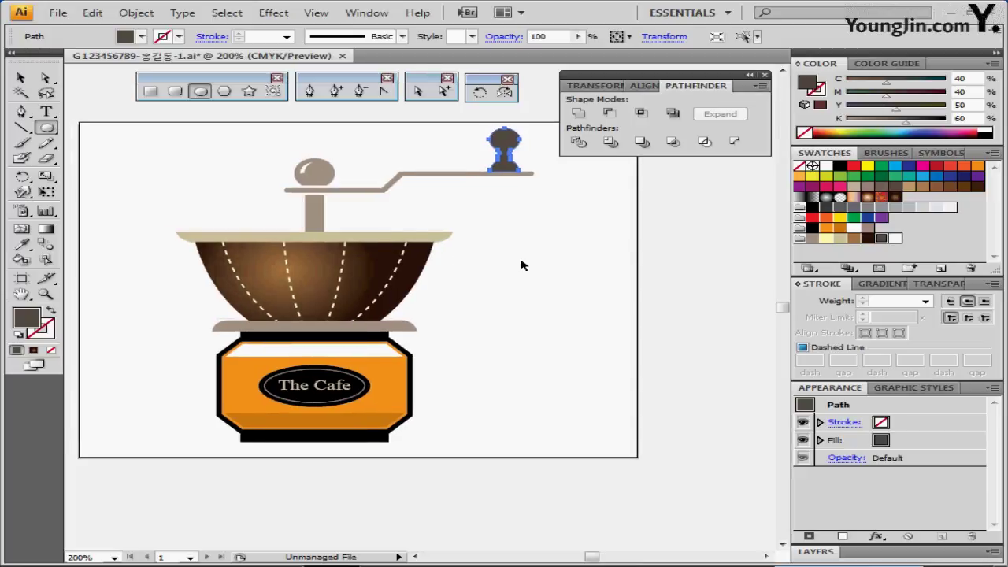
pyautogui.keyDown('ctrl'); pyautogui.click(520, 264); pyautogui.keyUp('ctrl')
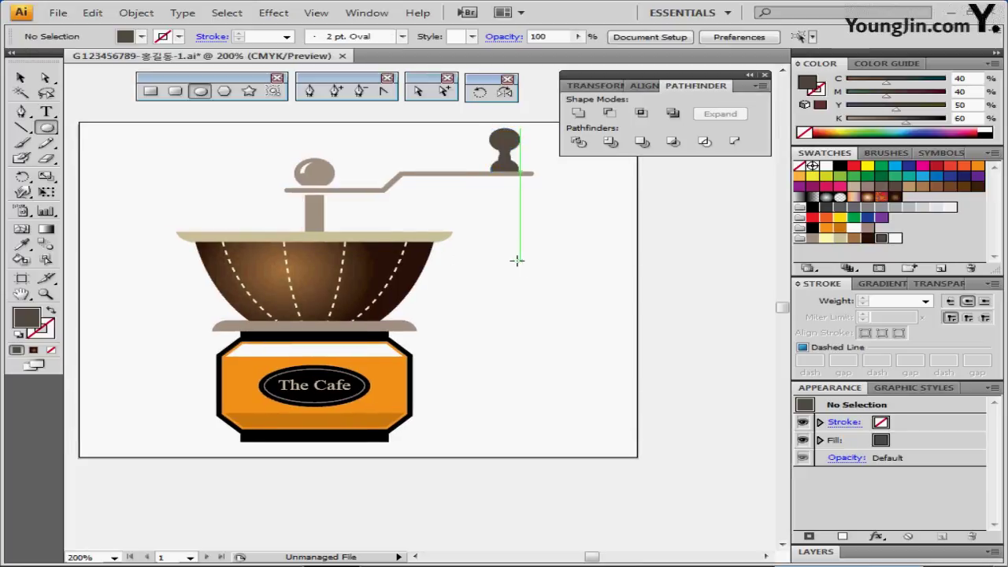